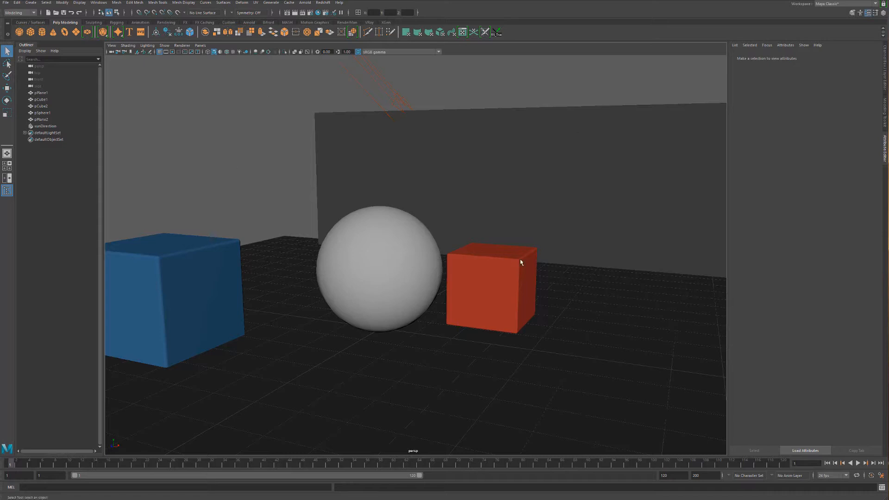
Select the red cube and switch its shape's Visibility override on and back off.
click(525, 273)
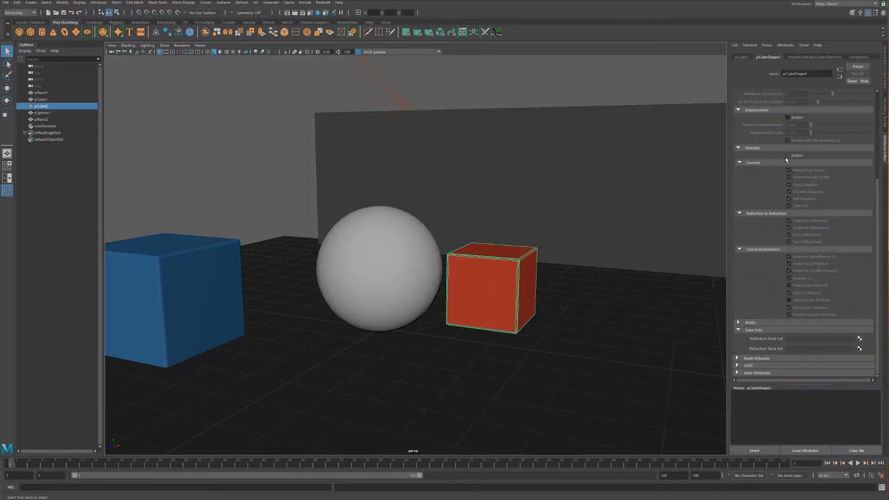
click(797, 156)
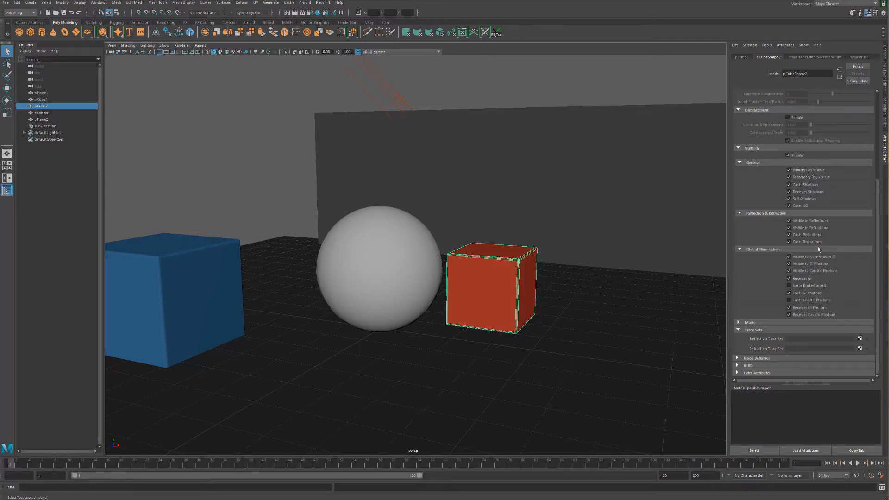
click(797, 154)
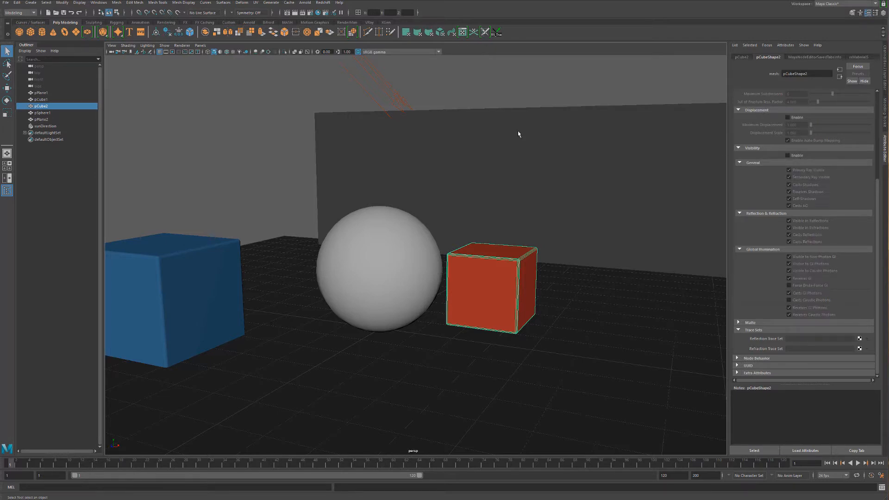
Open the Redshift Render View, start an interactive render, and enlarge the window and image for a clearer preview of the scene.
click(323, 2)
click(345, 14)
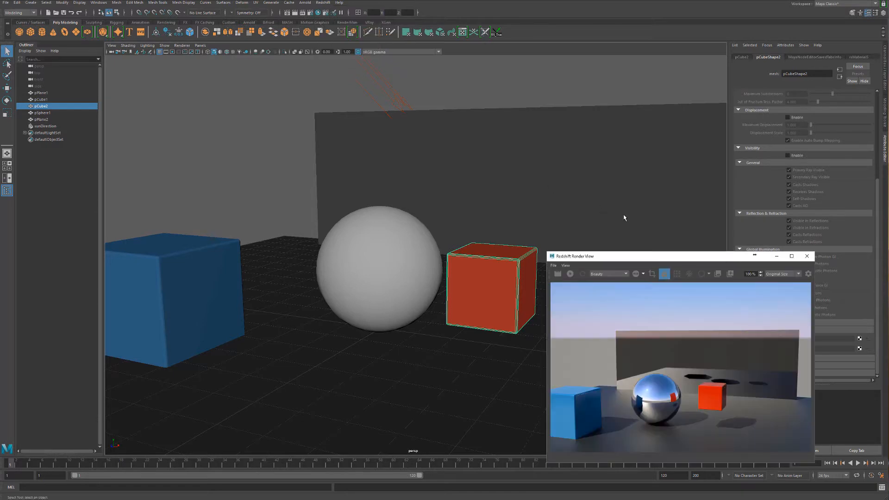
drag(621, 255, 232, 118)
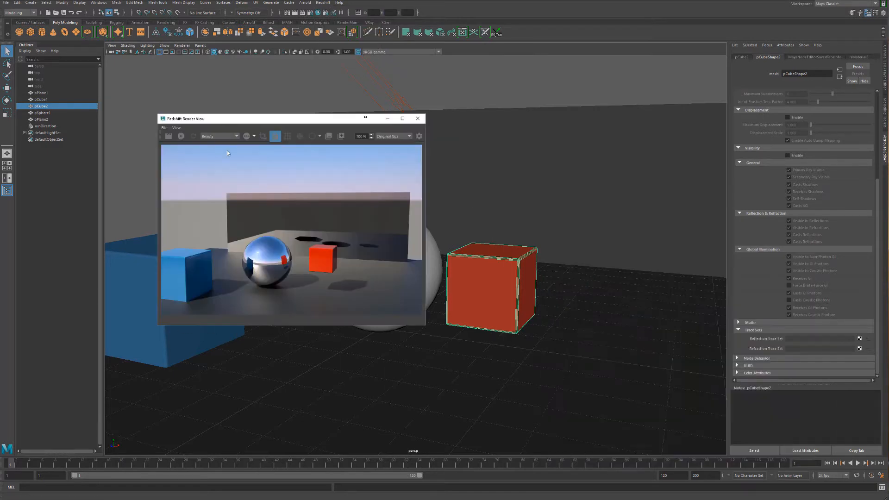
click(181, 136)
drag(425, 325, 605, 422)
scroll(426, 285, up, 1)
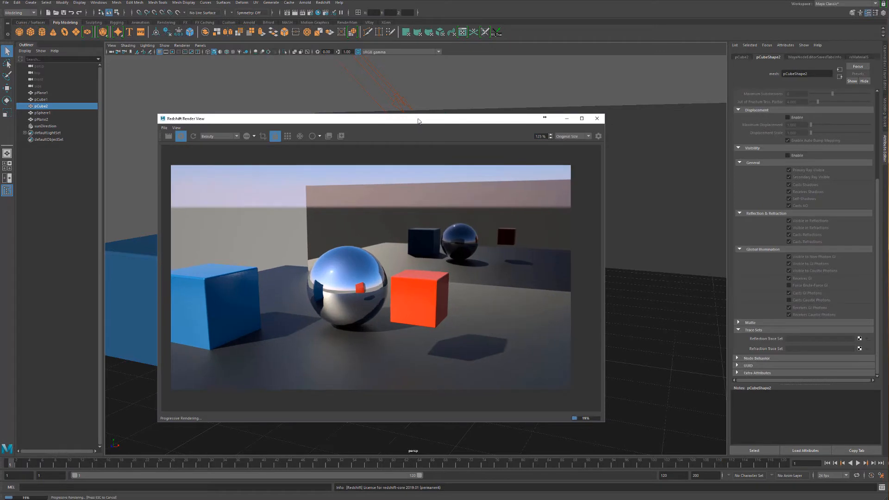
drag(418, 120, 387, 107)
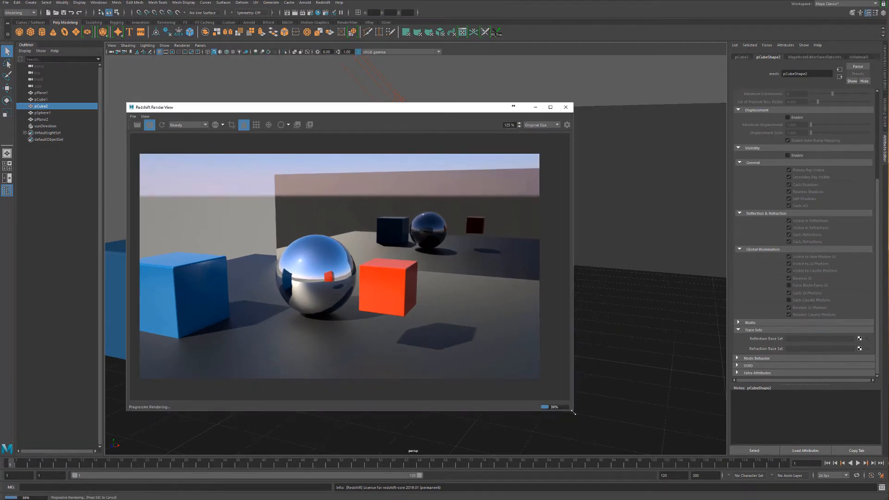
drag(571, 413, 639, 434)
scroll(367, 303, up, 1)
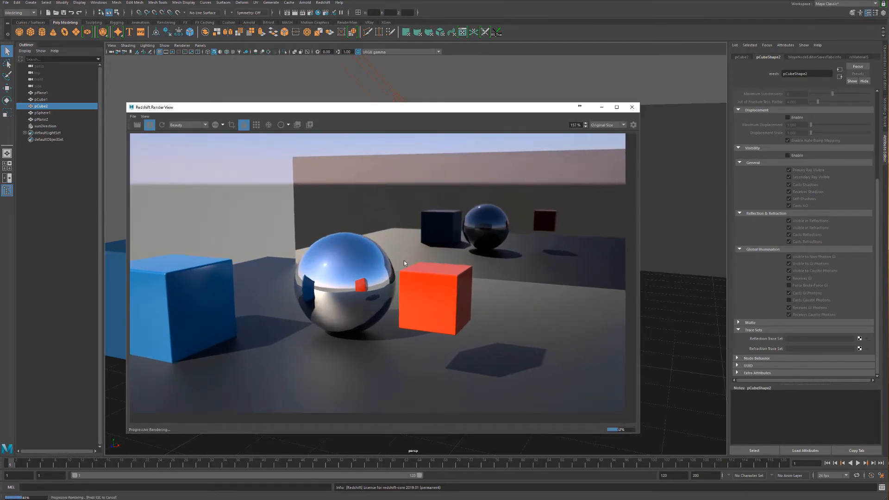
middle_drag(404, 260, 415, 263)
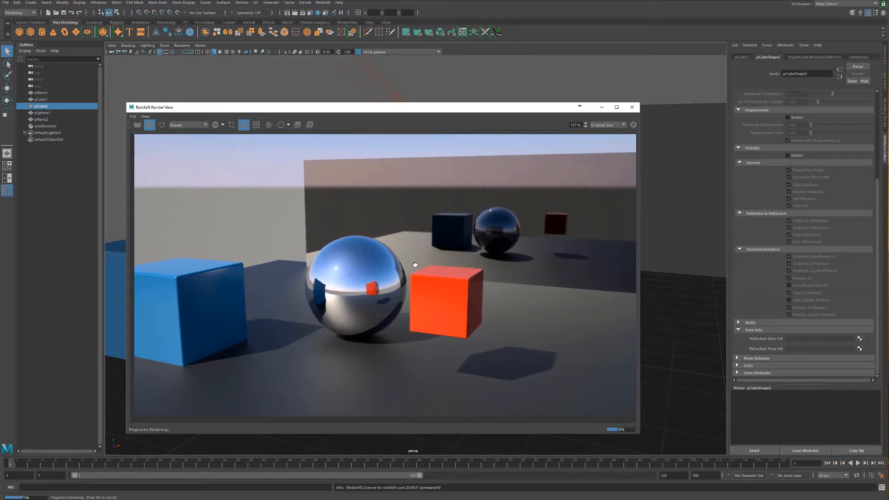
Enable the red cube's Visibility override and test Primary Ray Visible and Casts Shadows by switching each one off and back on.
click(799, 155)
drag(509, 107, 541, 110)
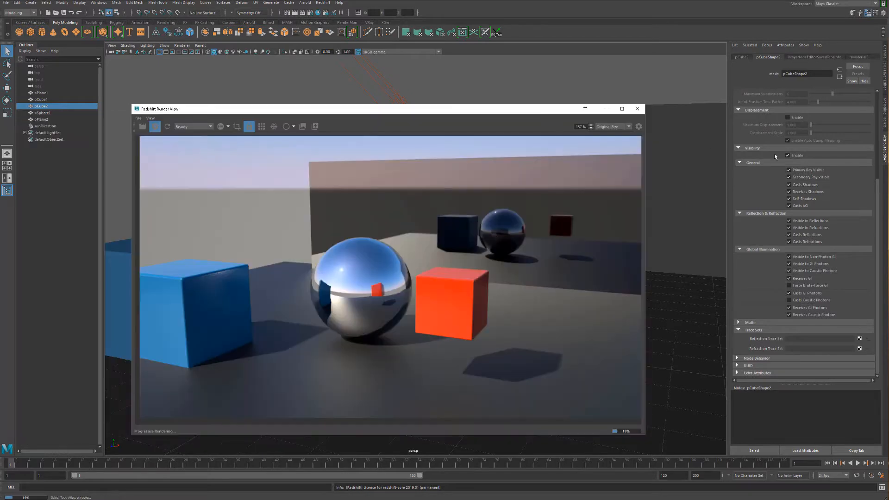
click(812, 170)
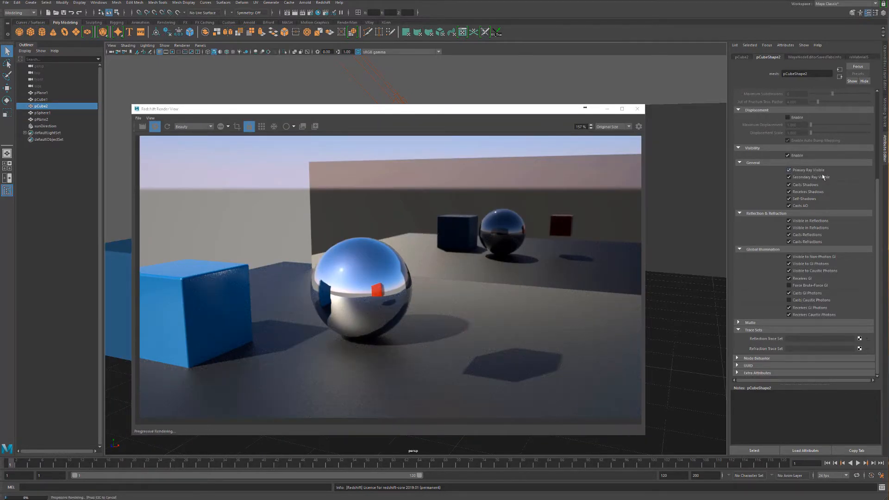
click(812, 171)
click(809, 184)
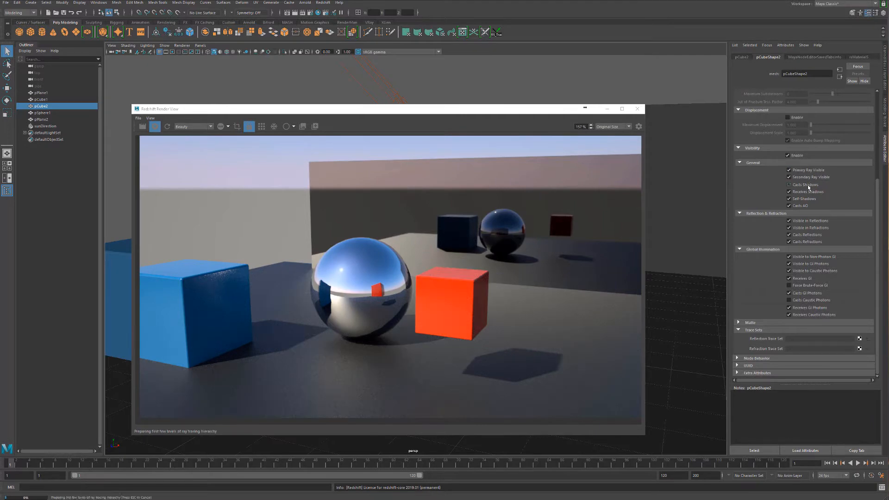
click(808, 185)
Try the red cube's Visible in Reflections option off and on twice, comparing its reflections in the sphere and wall.
click(819, 222)
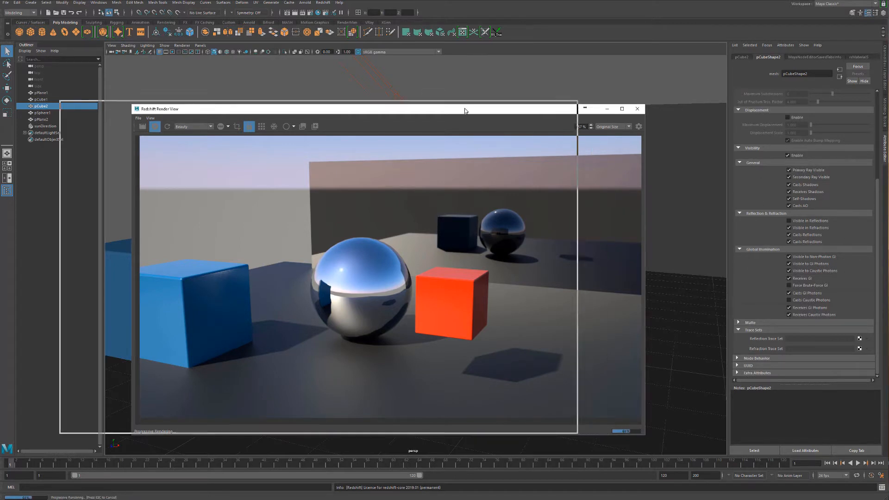
drag(536, 112, 382, 110)
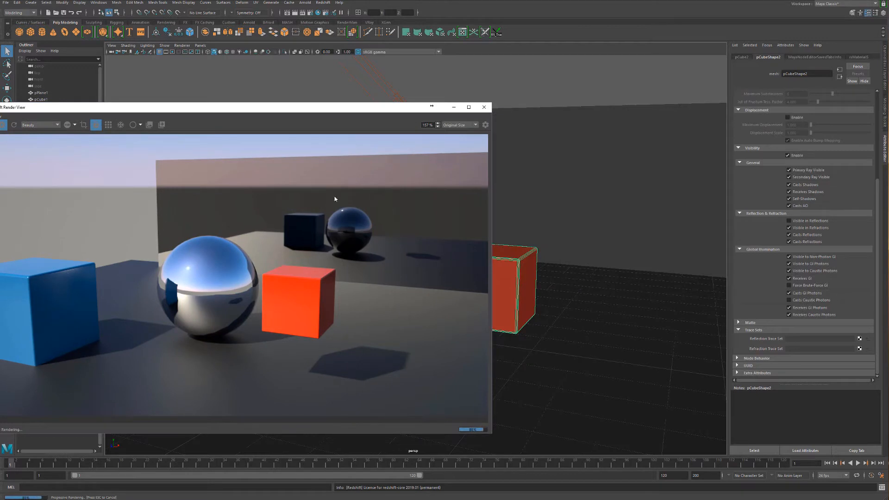
click(815, 222)
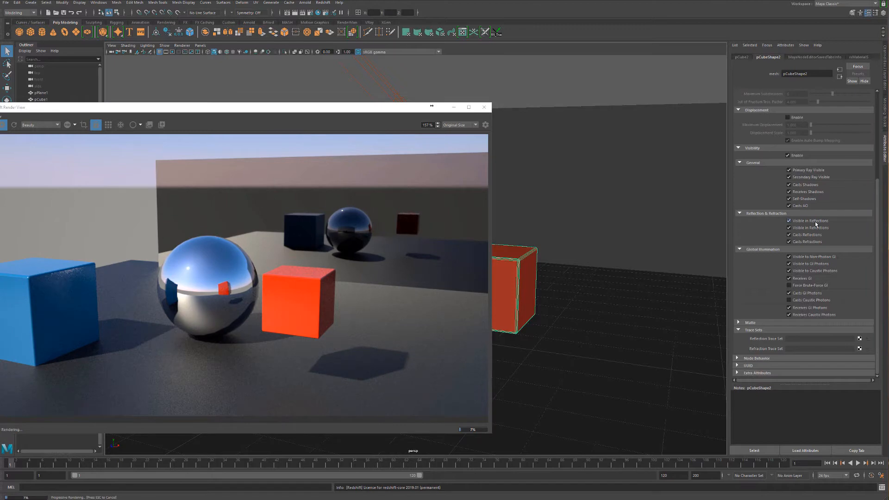
click(815, 221)
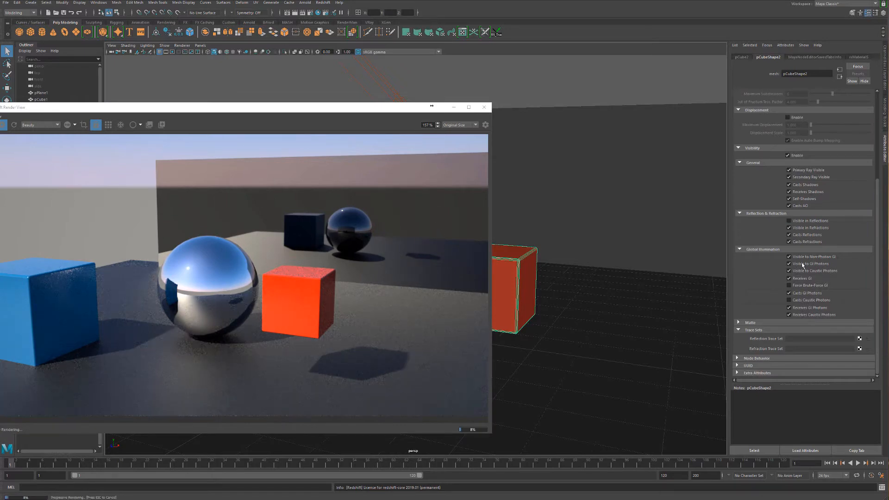
click(805, 221)
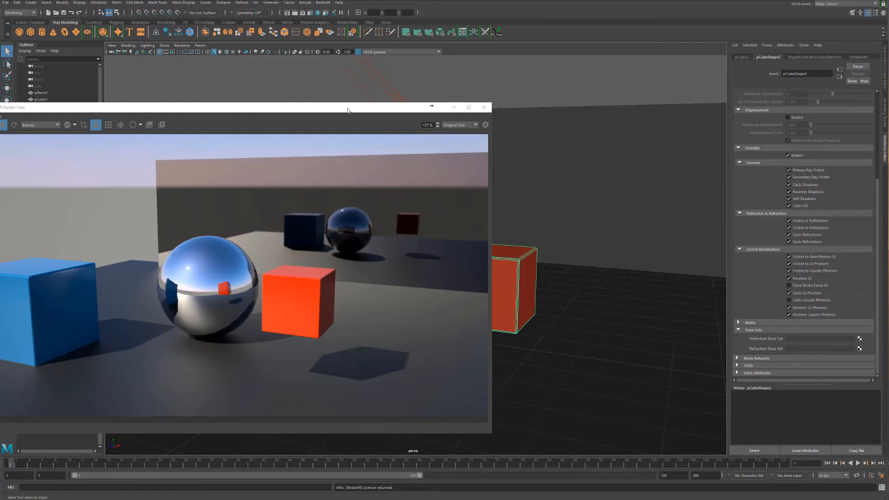
Display the material attributes of the red cube.
mouse_move(305, 108)
mouse_down()
mouse_move(294, 110)
mouse_move(325, 107)
mouse_move(316, 108)
mouse_up()
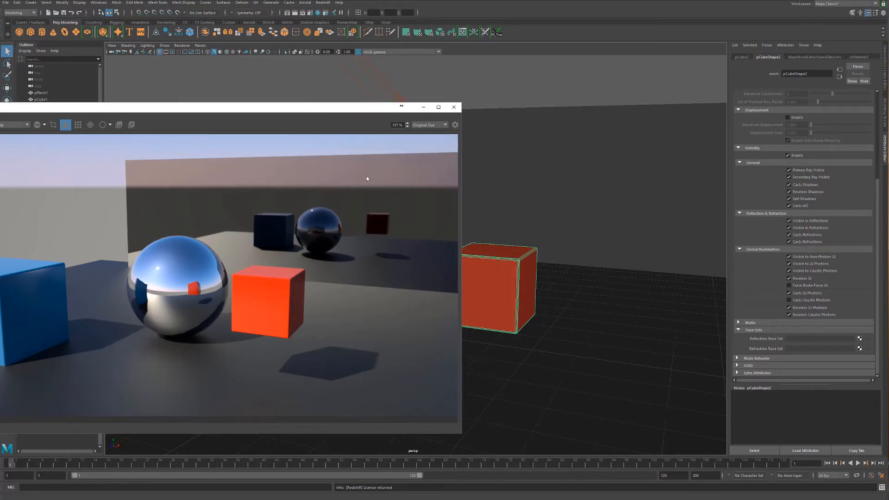
click(556, 85)
click(519, 263)
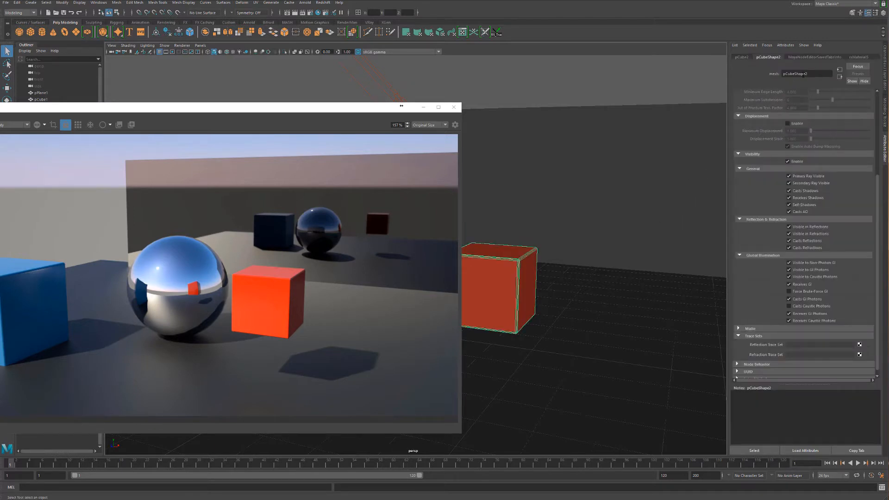
click(854, 58)
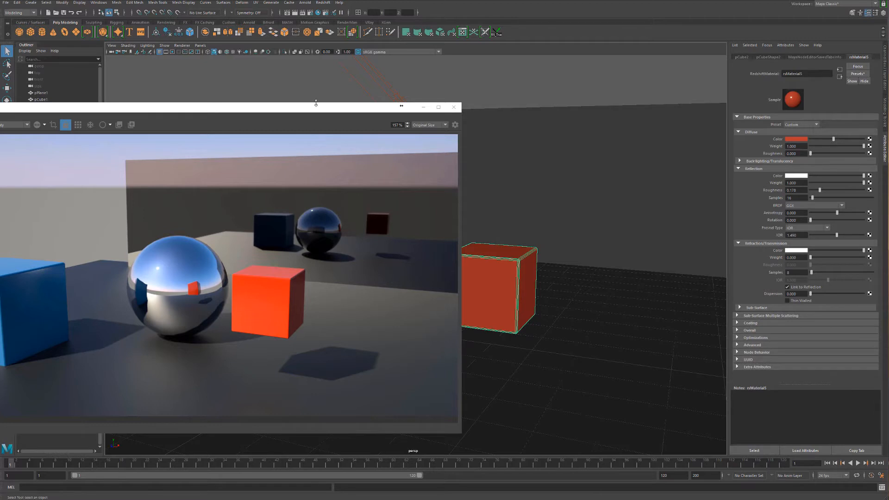
Raise the blue cube toward the upper side of the sphere and scale it down uniformly, keeping the render window out of the way.
drag(314, 108, 0, 154)
click(188, 290)
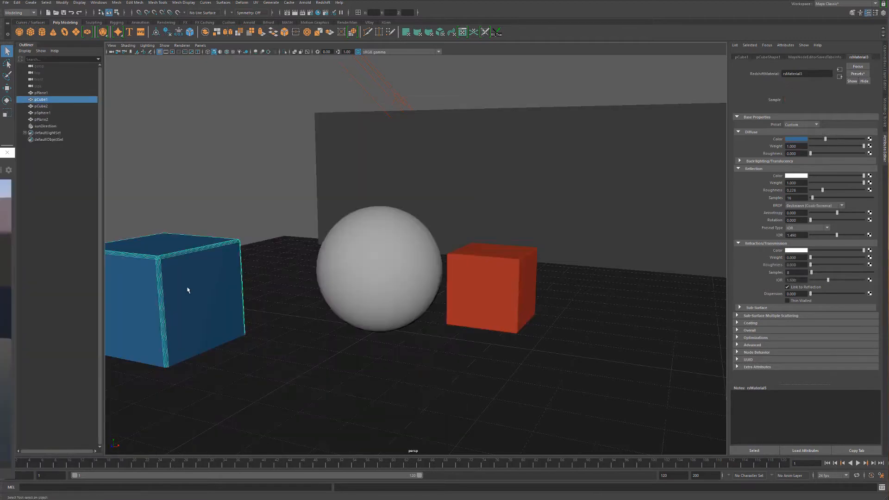
key(w)
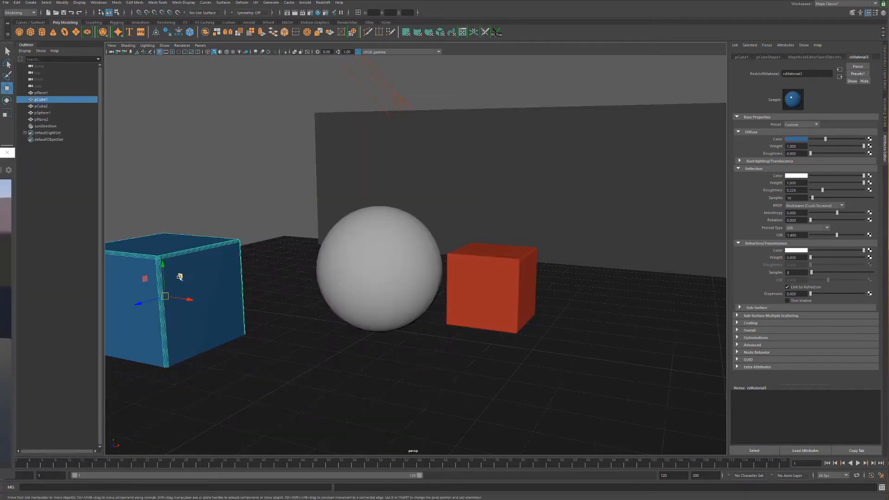
drag(166, 297, 270, 228)
key(e)
key(r)
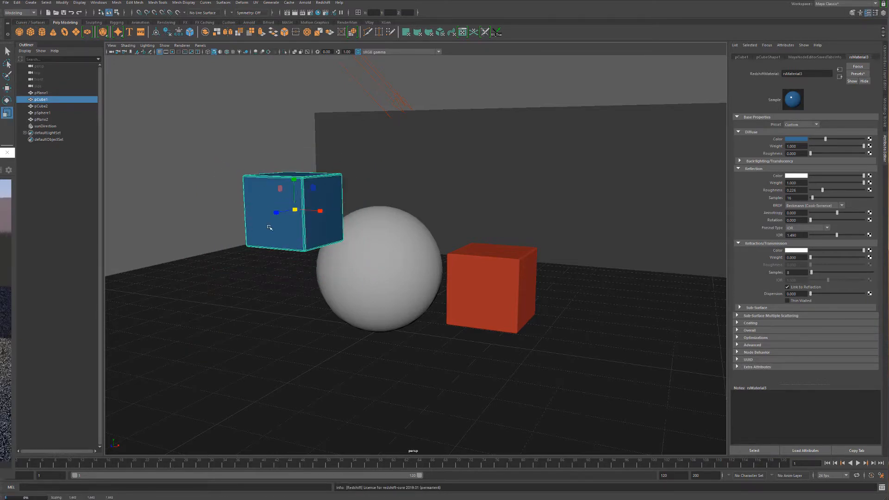
Apply the Glass preset to the blue cube's material and bring the render preview back into view.
click(804, 124)
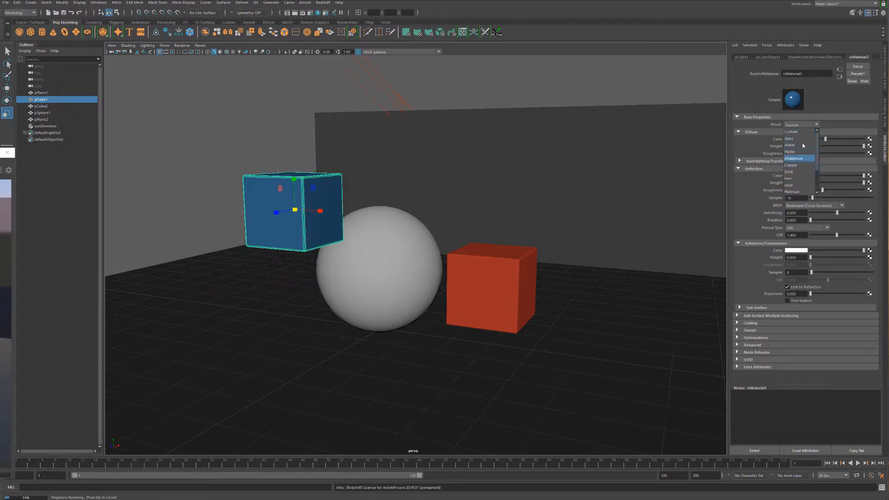
click(792, 138)
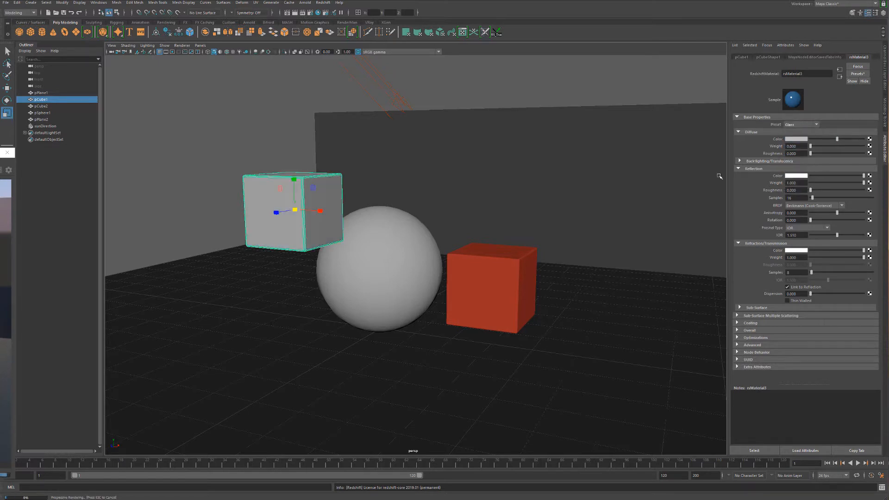
drag(0, 152, 297, 99)
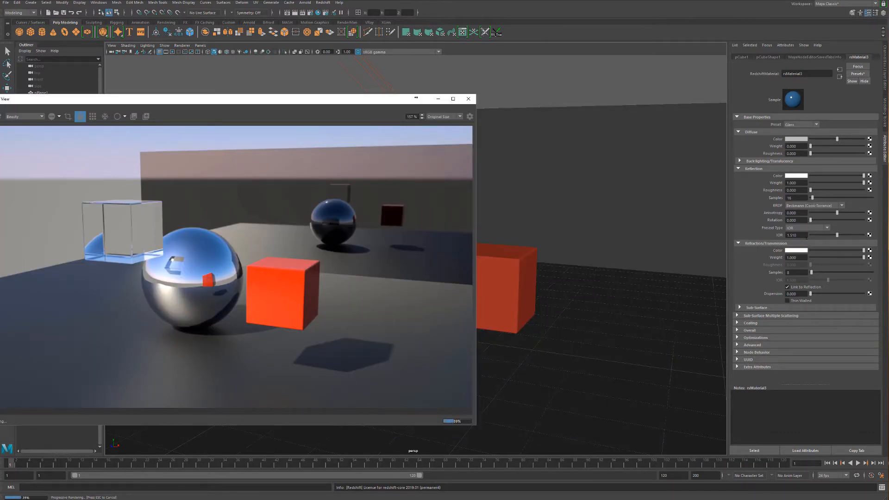
Lower the glass material's reflection IOR to about 1.23 and raise its Dispersion to about 15.9, checking the cube in the render.
mouse_move(838, 235)
mouse_down()
mouse_move(824, 240)
mouse_move(832, 238)
mouse_up()
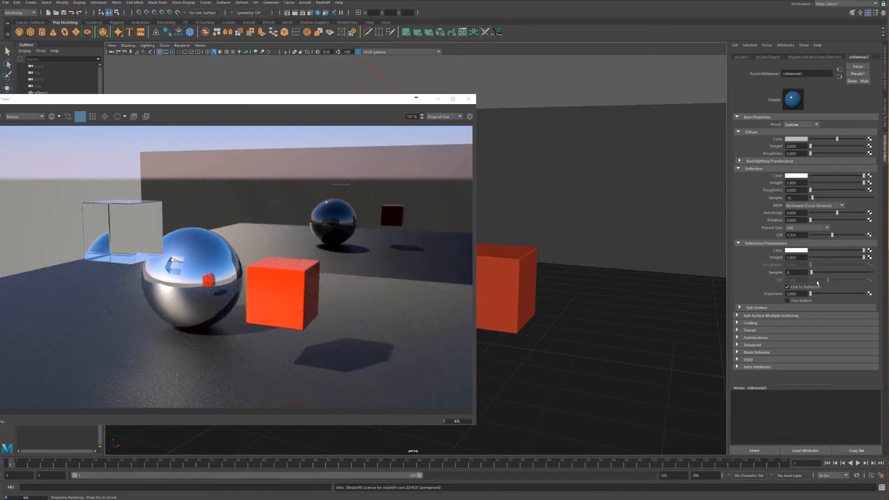
drag(849, 294, 830, 297)
drag(284, 104, 621, 104)
alt+drag(262, 192, 215, 201)
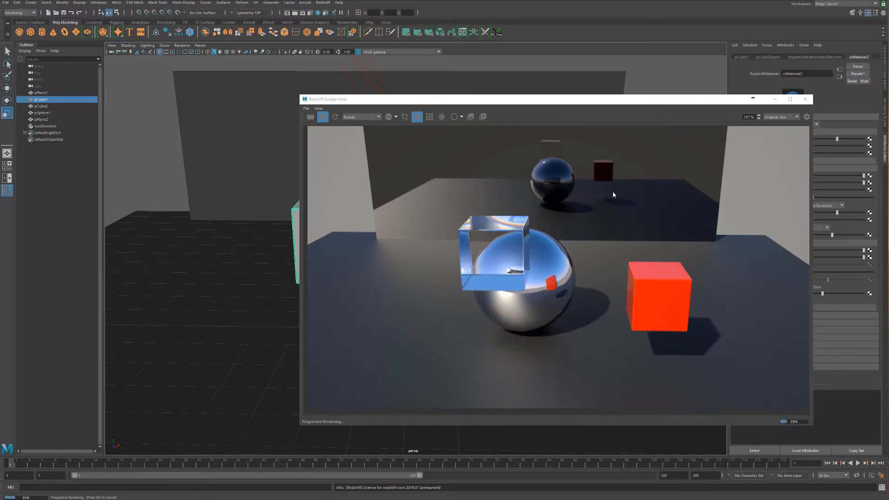
drag(617, 101, 460, 89)
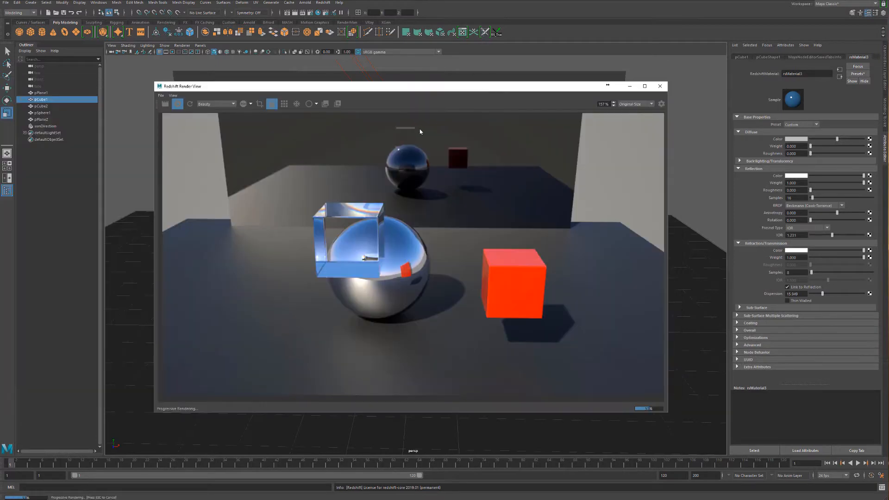
Enable the glass cube's Visibility override and test Visible in Refractions by switching it off and back on in the live render.
click(768, 57)
click(796, 161)
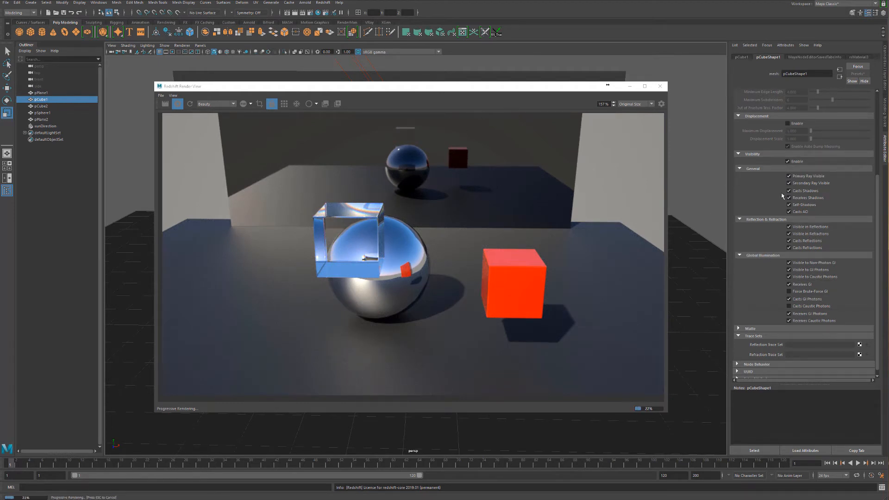
drag(543, 90, 321, 95)
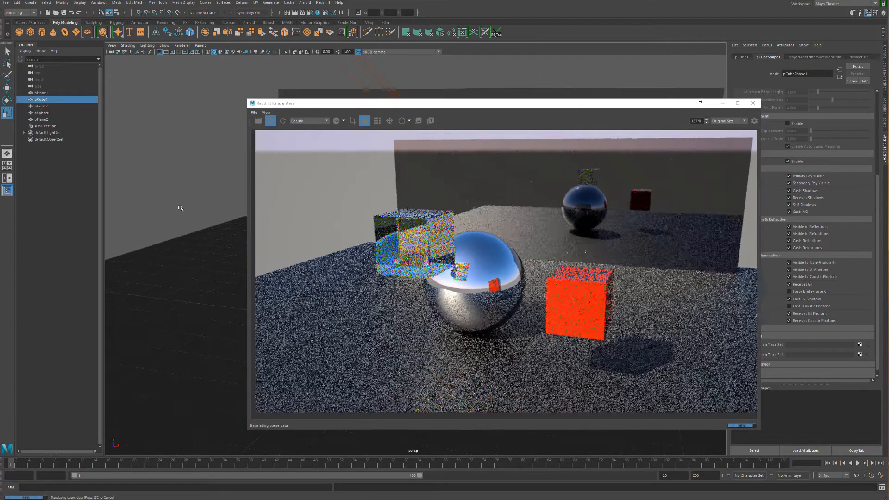
alt+drag(181, 209, 214, 218)
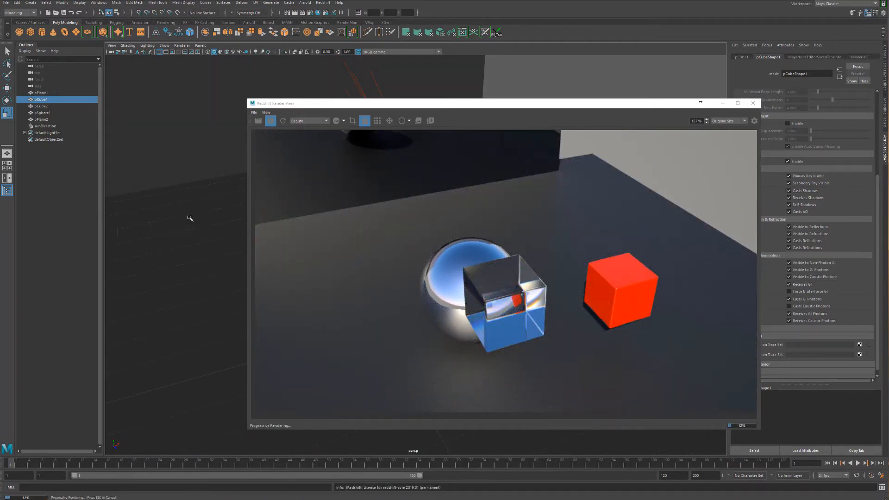
mouse_move(189, 217)
alt+mouse_down()
mouse_move(216, 219)
mouse_move(205, 214)
alt+mouse_up()
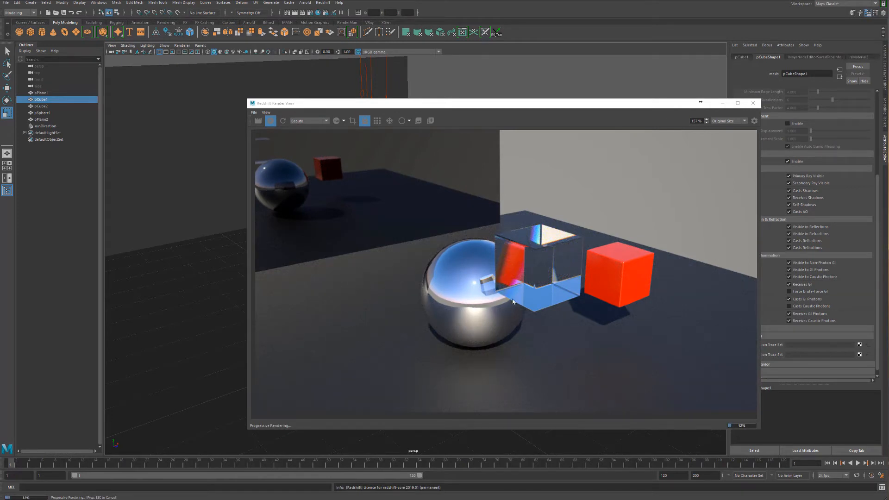
drag(606, 106, 437, 74)
click(825, 235)
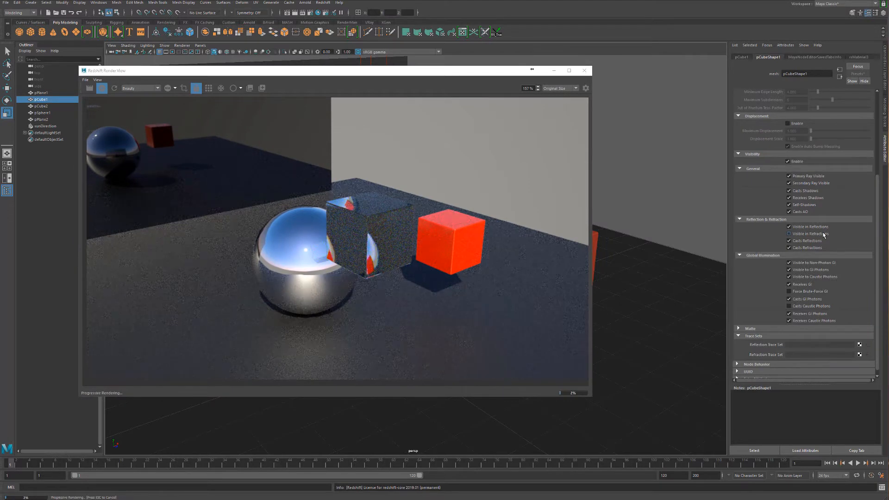
click(824, 235)
click(818, 235)
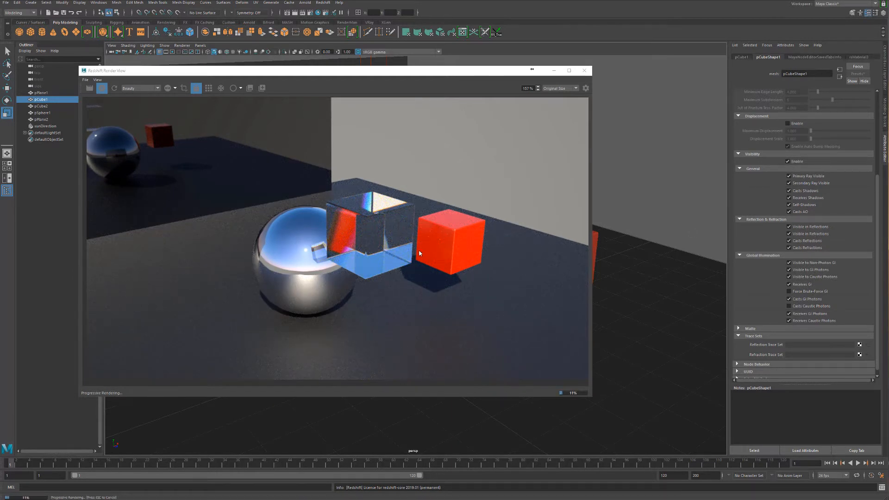
Reframe the scene on the cubes, the sphere and the reflective back plane, and select the back plane.
drag(453, 74, 668, 93)
alt+drag(246, 175, 230, 209)
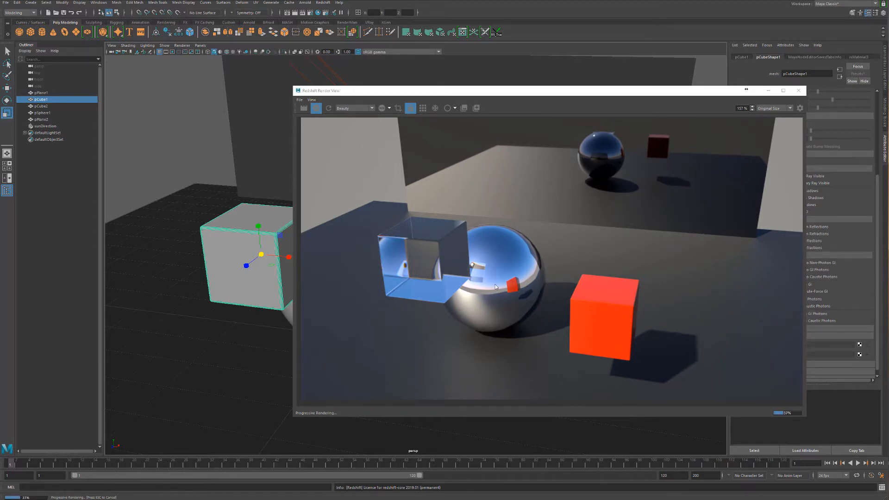
drag(614, 94, 474, 82)
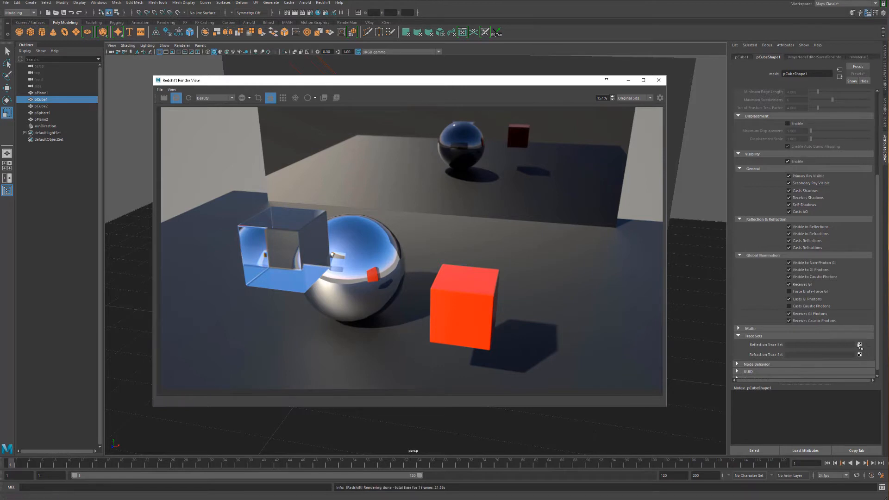
scroll(778, 319, up, 5)
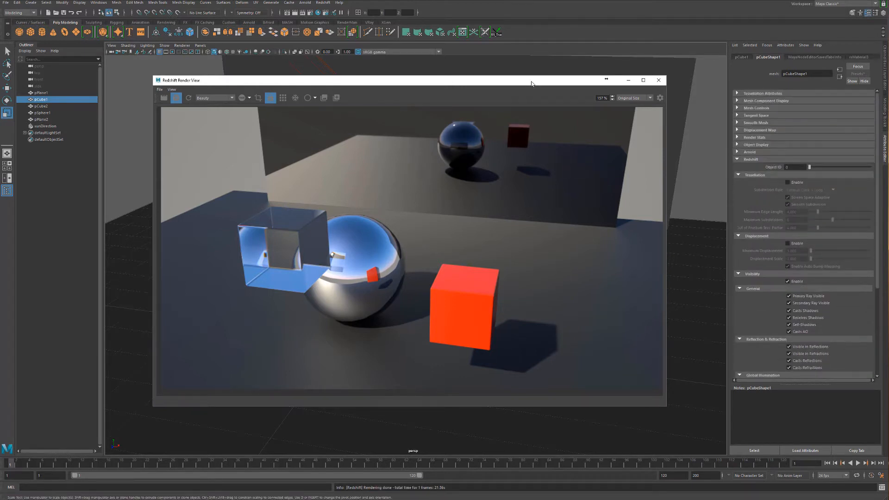
drag(532, 84, 249, 102)
click(481, 297)
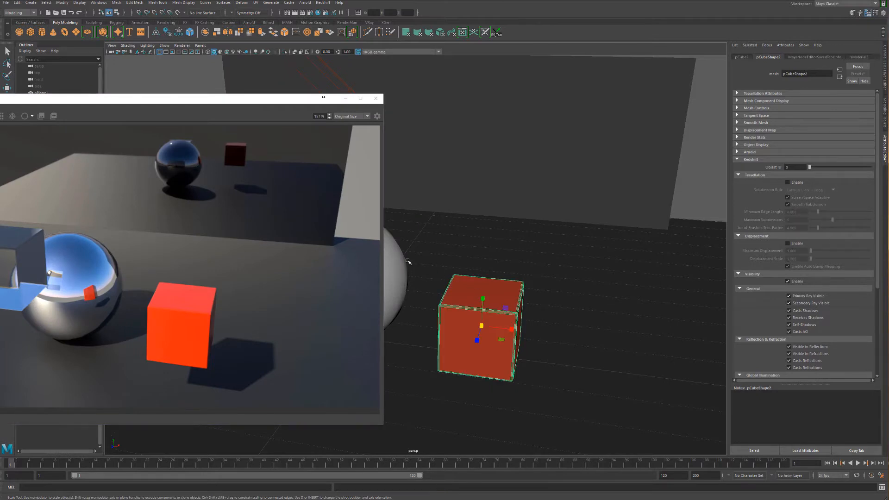
click(526, 149)
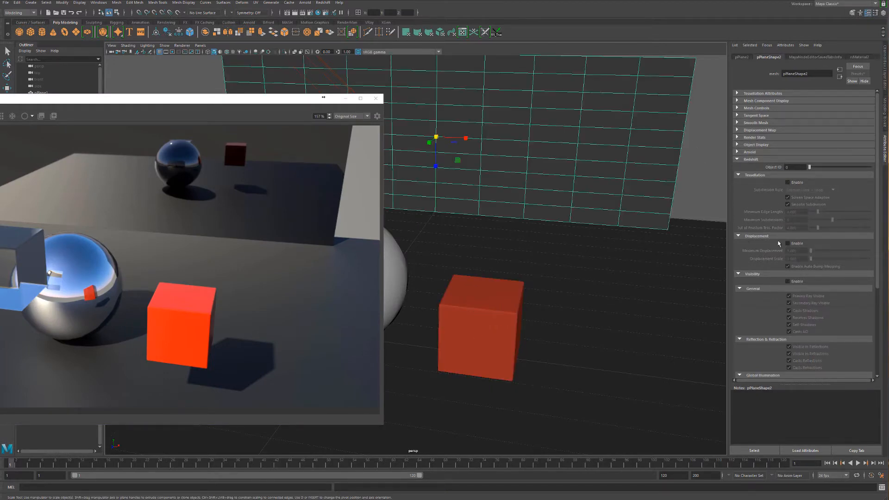
Create a new Reflection Trace Set for the selected back plane.
scroll(778, 244, down, 3)
scroll(775, 263, down, 3)
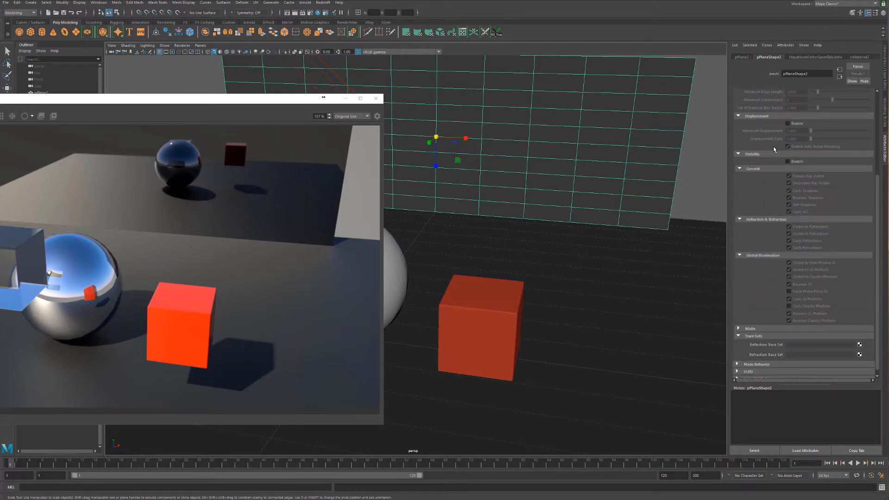
scroll(823, 120, up, 3)
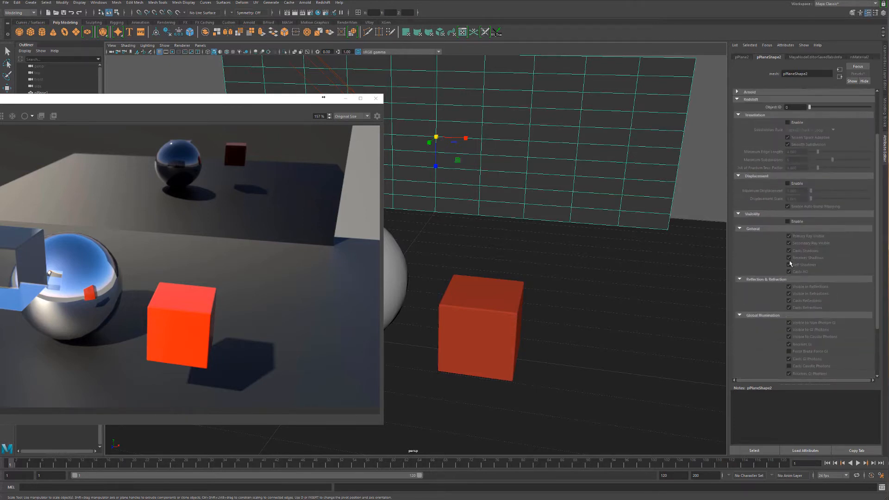
scroll(786, 216, down, 2)
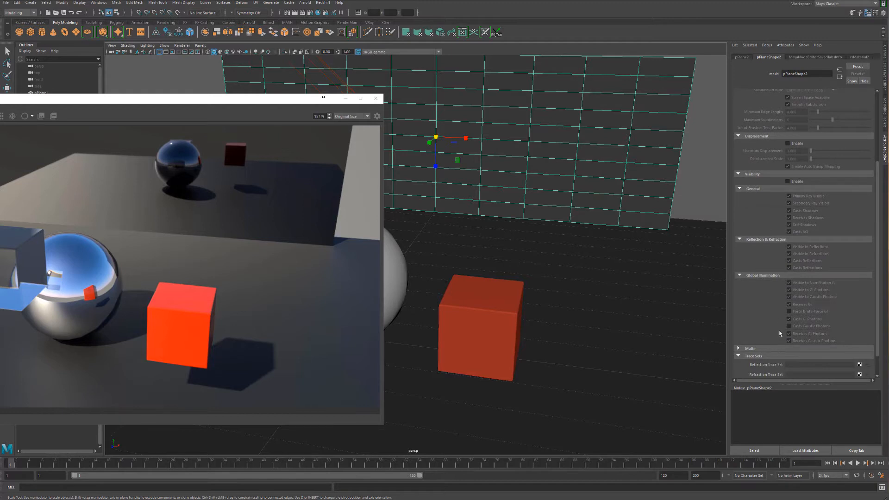
scroll(787, 348, down, 2)
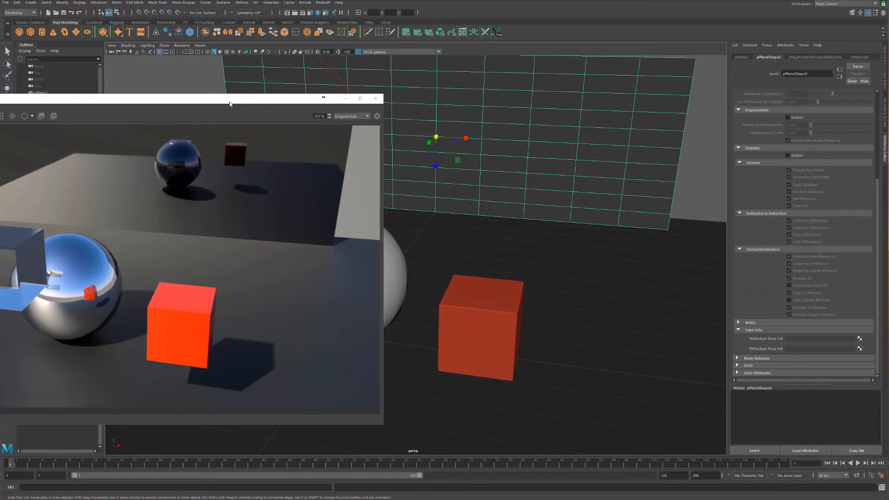
drag(230, 104, 430, 115)
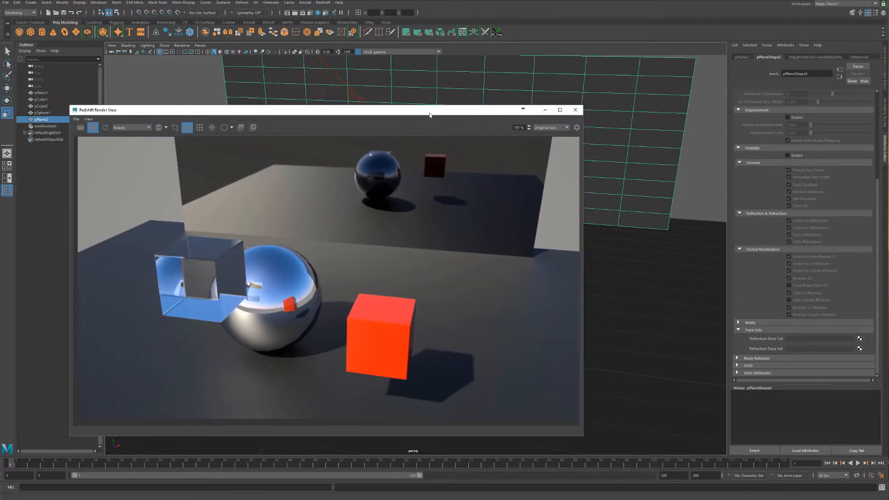
click(859, 339)
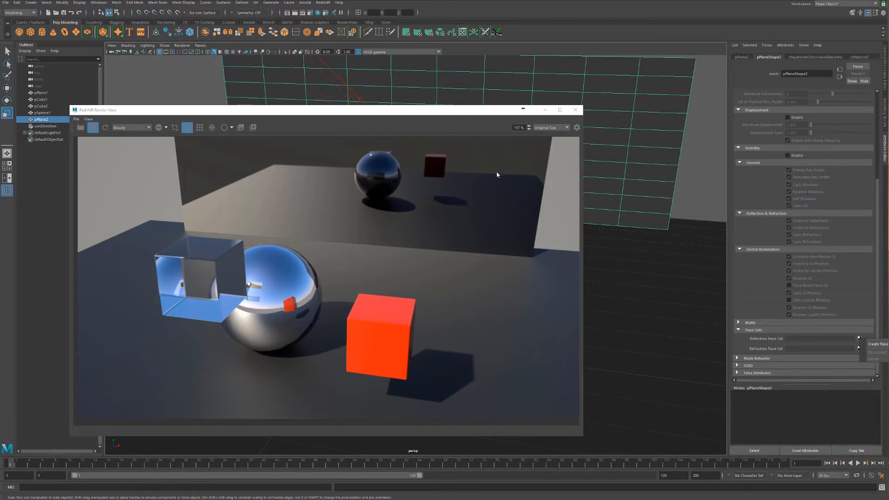
click(418, 113)
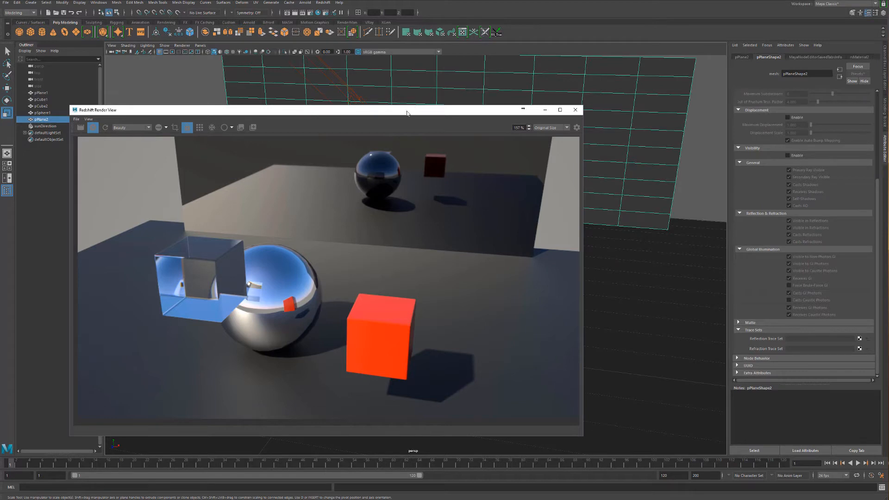
mouse_move(408, 113)
mouse_down()
mouse_move(404, 306)
mouse_move(459, 102)
mouse_up()
click(860, 339)
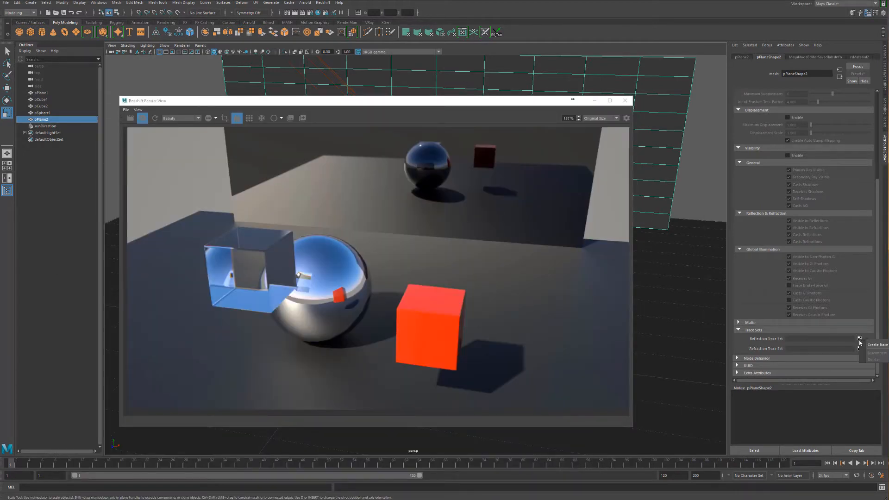
click(870, 344)
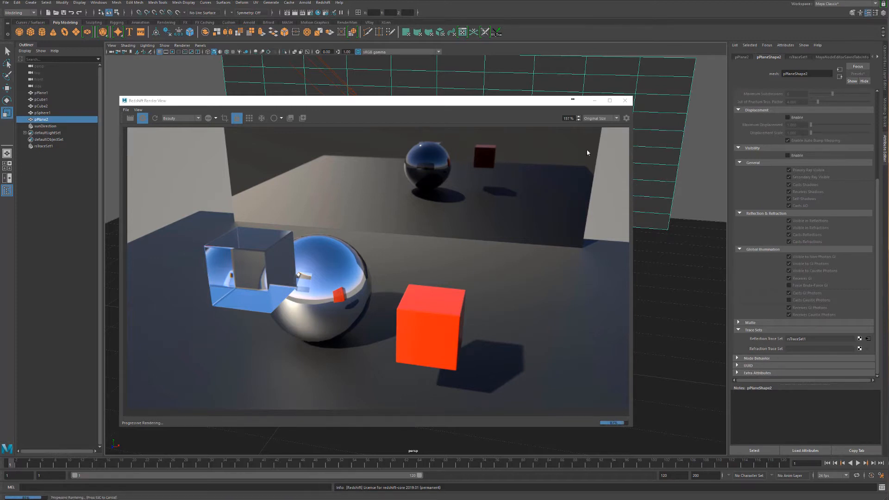
Examine the back plane's reflections from a lower frontal angle and review the new trace set's Mode options, leaving Exclusive.
drag(509, 105, 583, 103)
drag(525, 98, 382, 109)
alt+drag(620, 190, 616, 213)
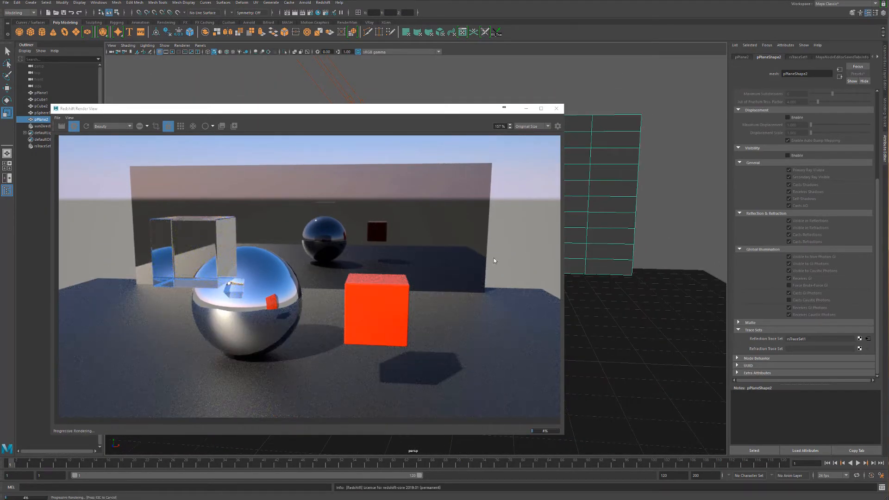
drag(384, 110, 503, 119)
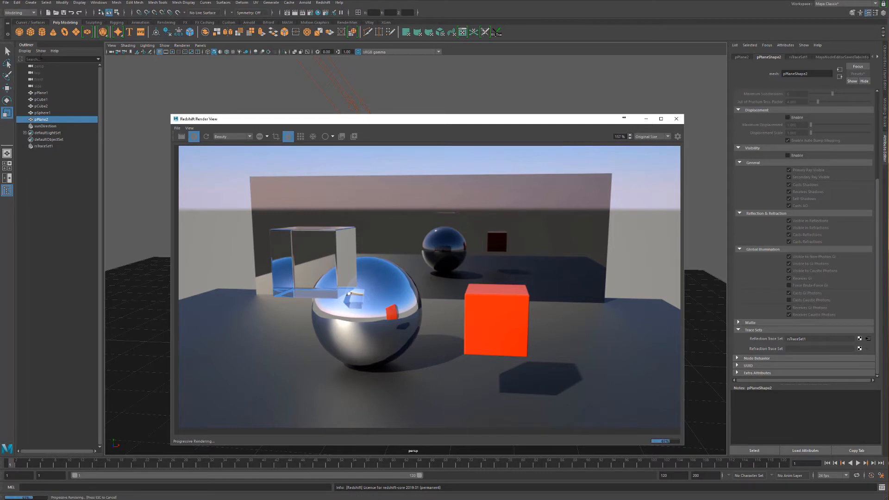
middle_drag(32, 146, 45, 147)
click(48, 147)
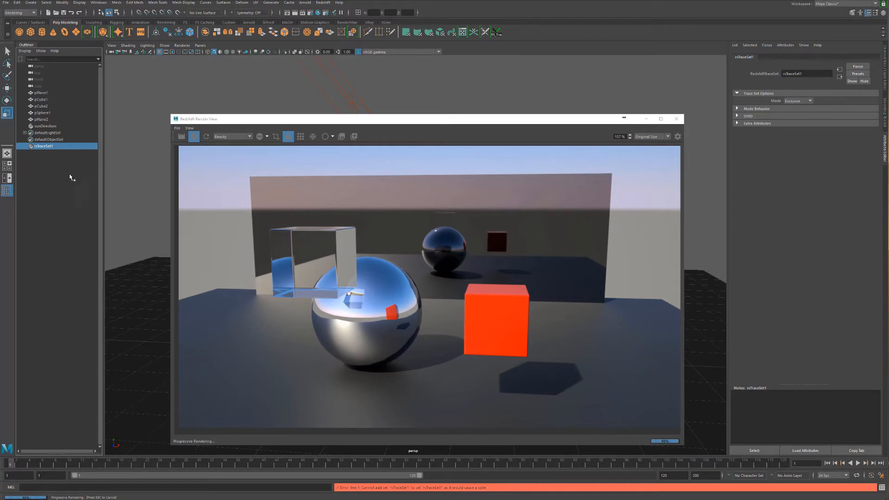
click(800, 101)
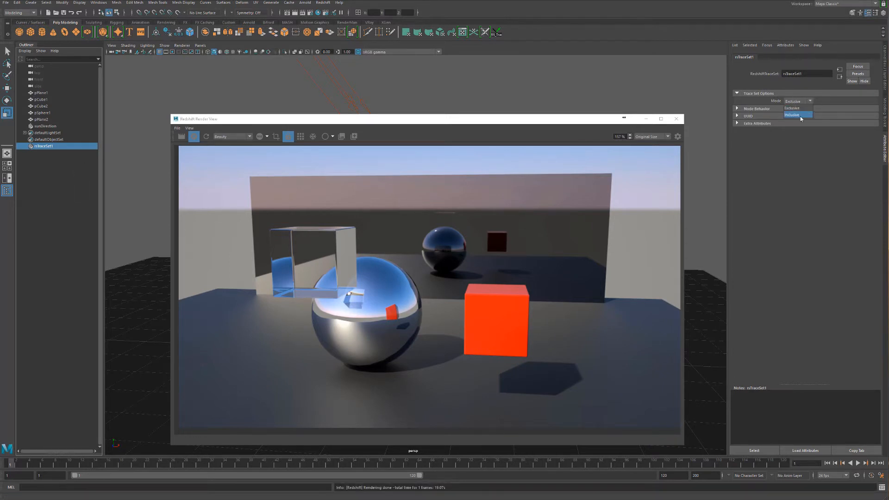
click(803, 101)
drag(407, 121, 565, 124)
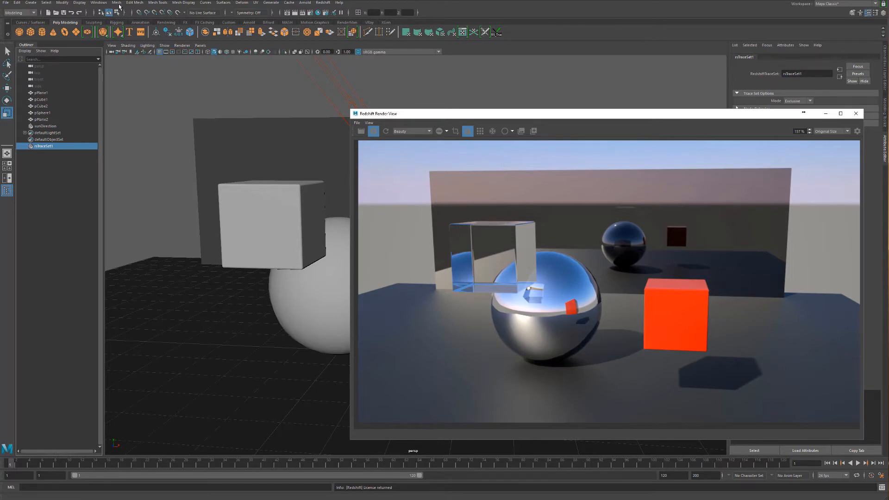
Open the Node Editor, shrink the render window, and arrange the enlarged editor beside it.
click(103, 3)
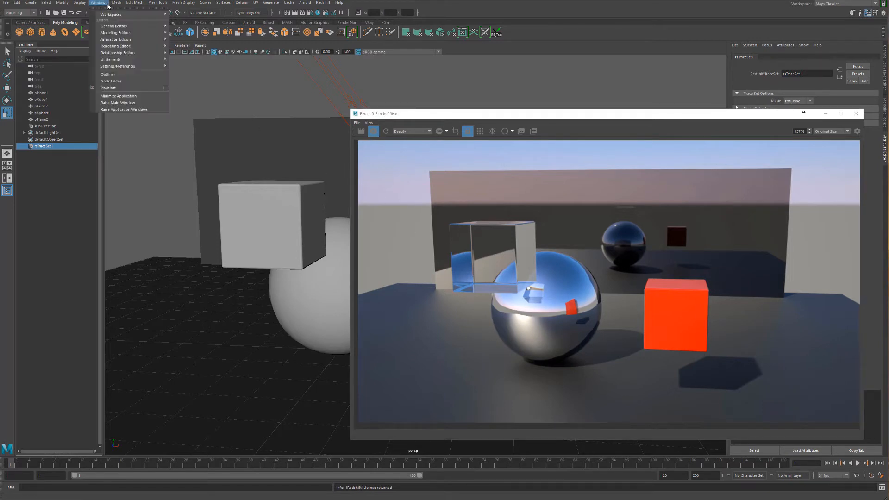
click(111, 81)
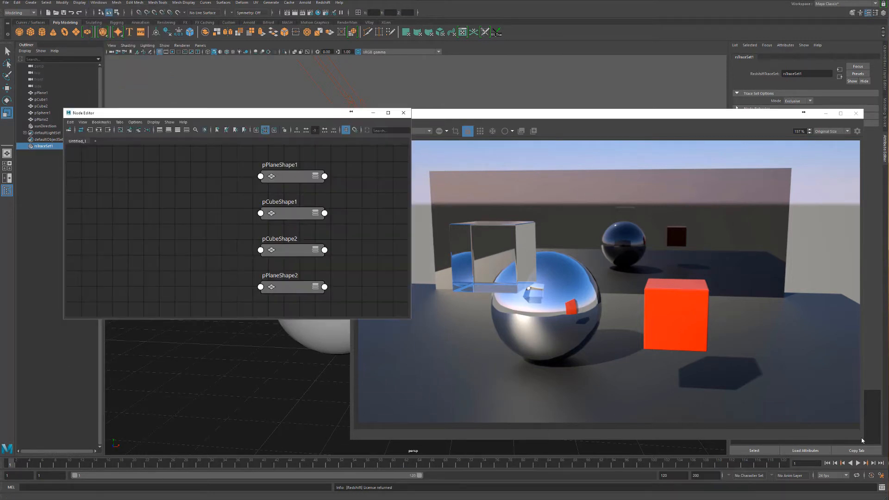
drag(865, 440, 668, 324)
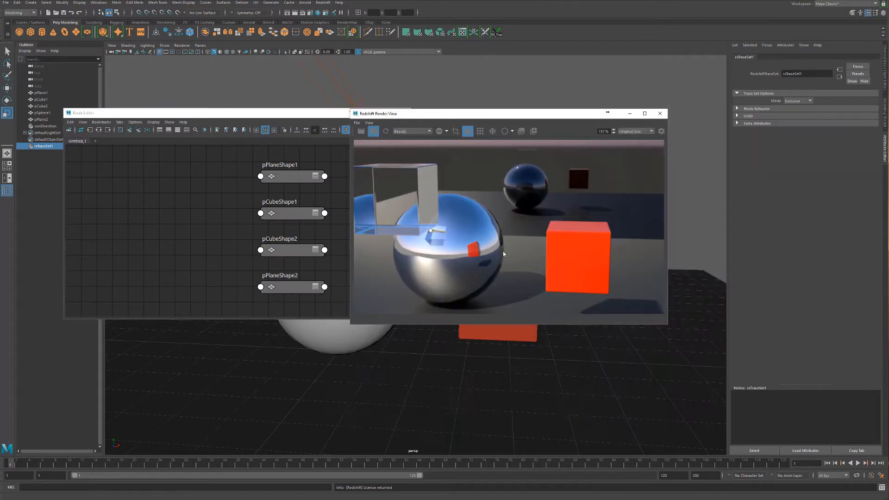
drag(530, 116, 211, 227)
drag(241, 116, 307, 59)
drag(479, 264, 720, 359)
drag(484, 53, 621, 166)
Graph the back plane's input and output connections and line up the rsTraceSet1 node beside pPlaneShape2.
click(564, 127)
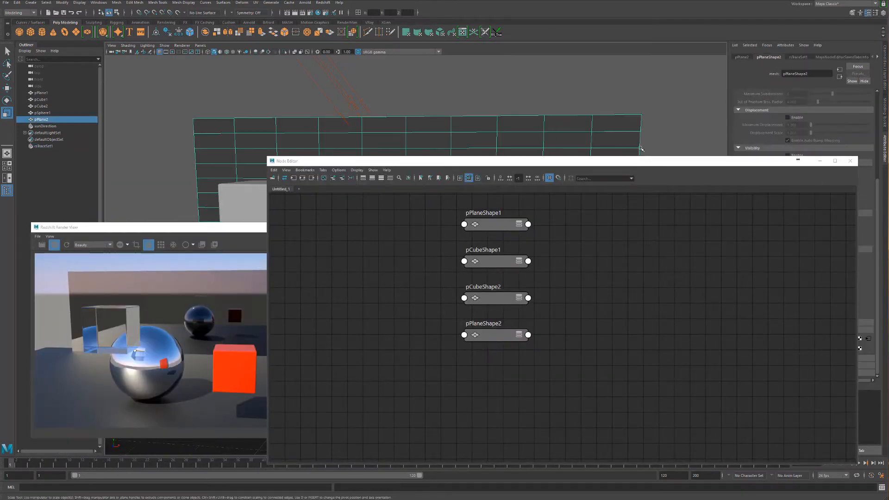
click(303, 180)
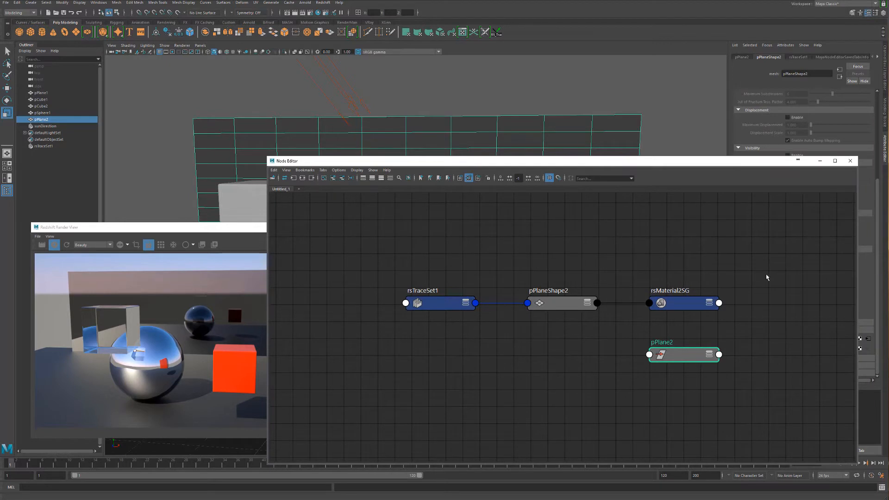
drag(438, 306, 453, 259)
mouse_move(559, 307)
mouse_down()
mouse_move(566, 271)
mouse_move(569, 306)
mouse_up()
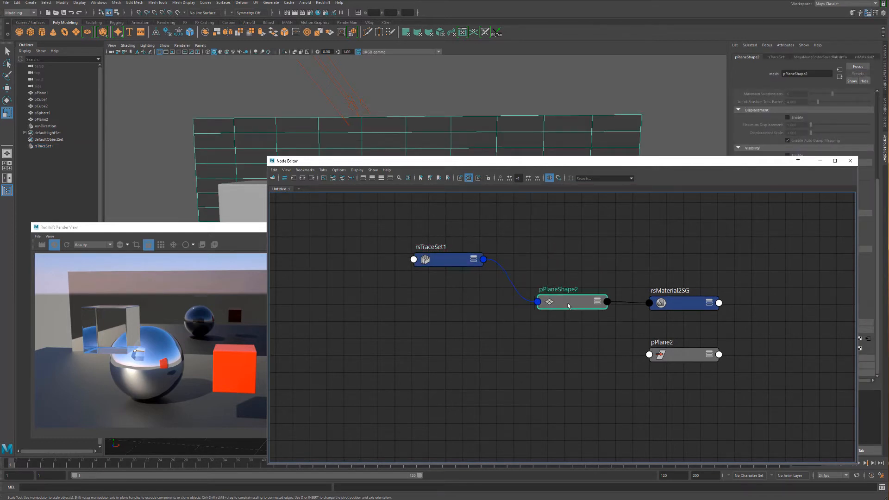
drag(425, 257, 465, 304)
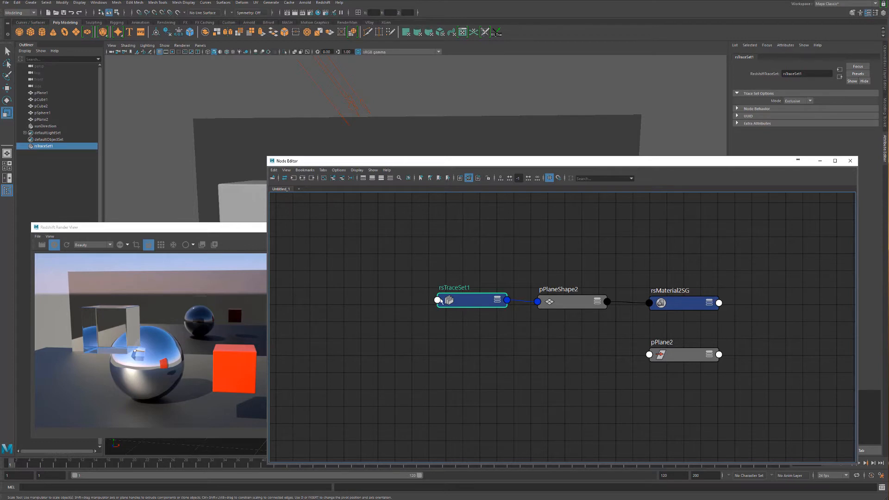
drag(469, 302, 474, 304)
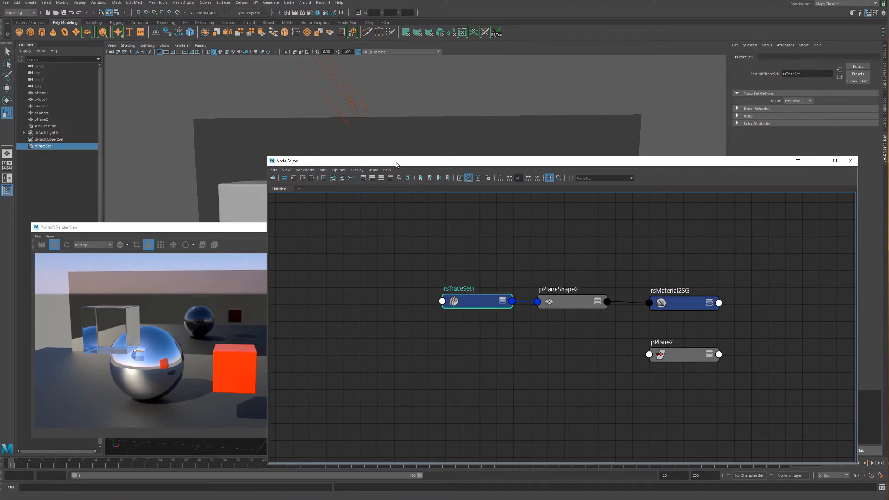
drag(396, 165, 416, 163)
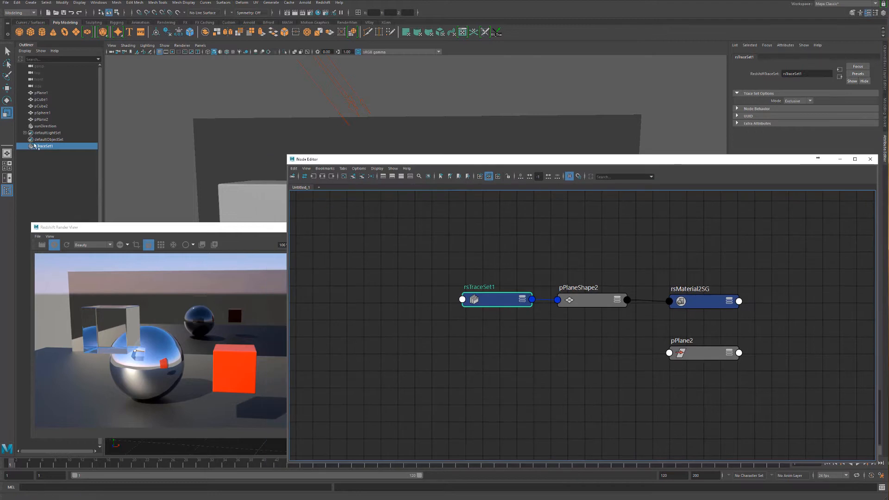
Graph the connections of the red cube (pCube2) in place of the back plane's network.
click(53, 106)
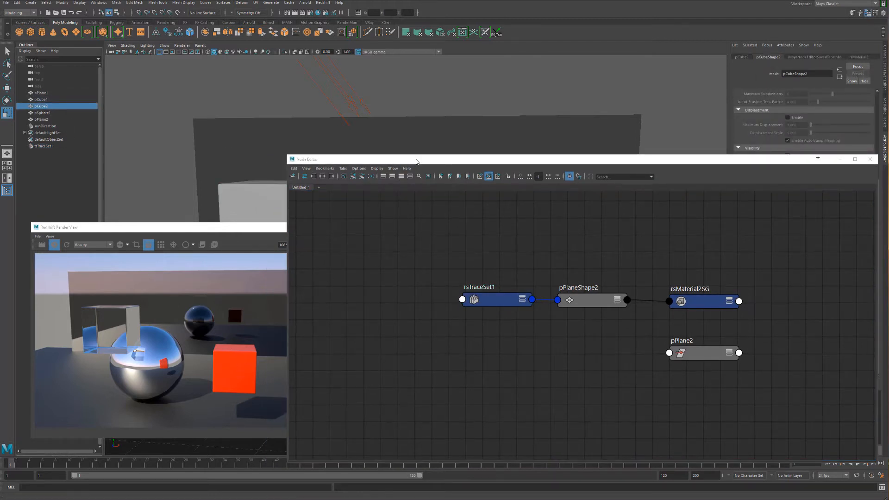
drag(416, 162, 383, 154)
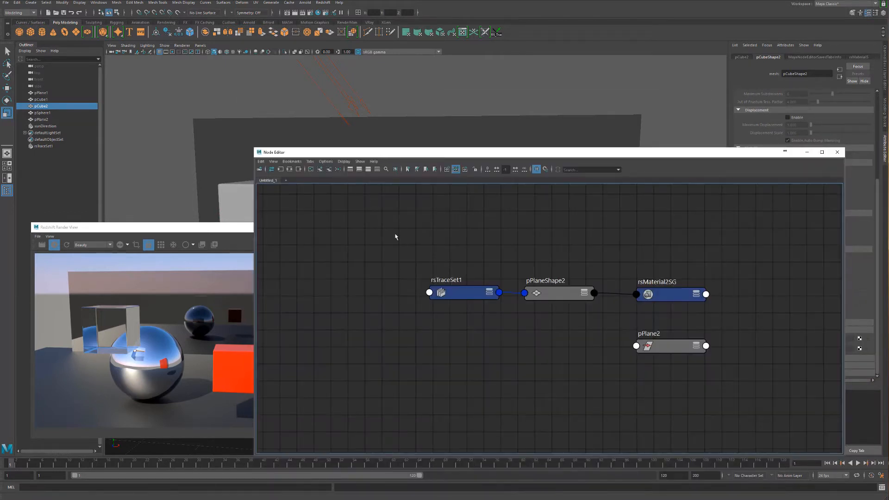
click(290, 170)
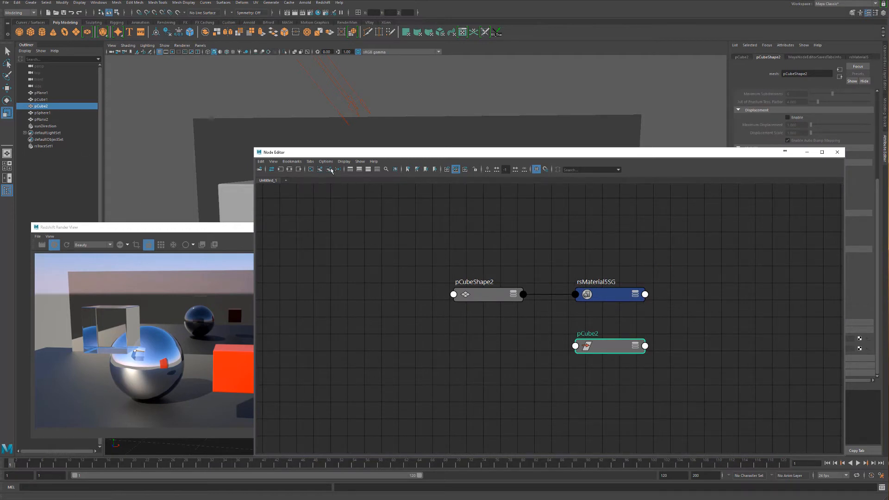
Graph the back plane's connections again so its trace set node is back in the Node Editor.
drag(376, 152, 363, 111)
click(460, 189)
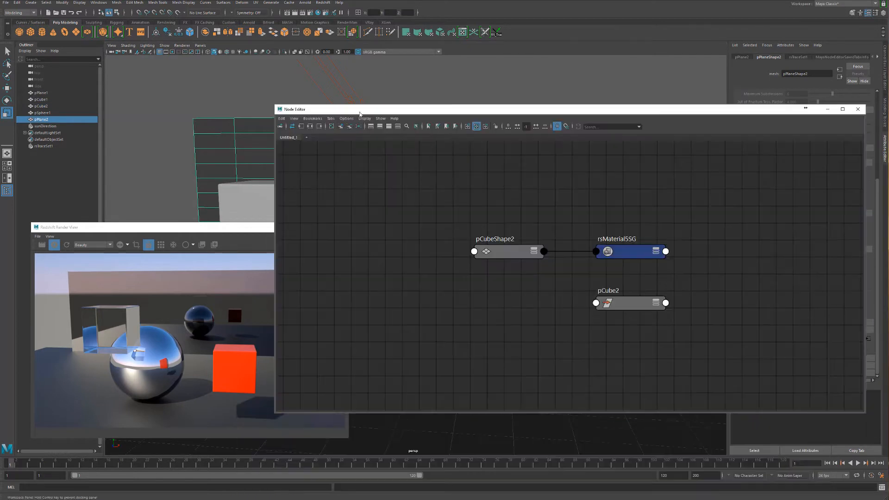
click(310, 126)
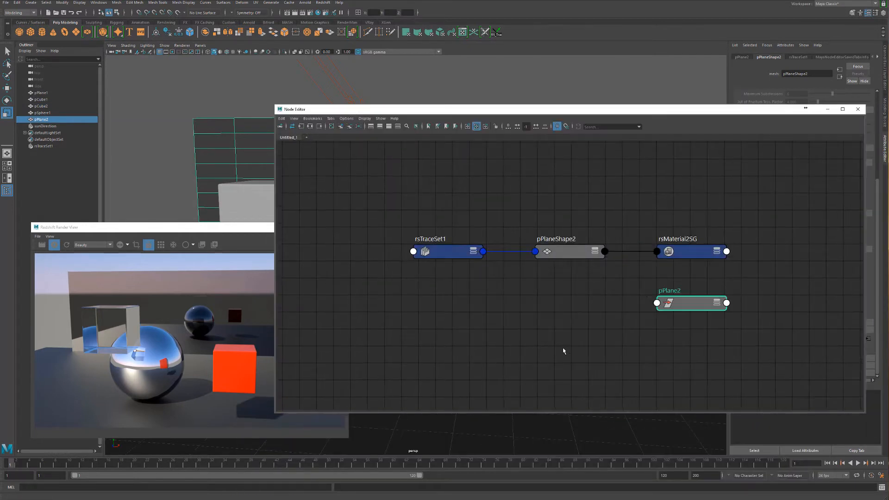
Add the red cube's nodes (pCube2) to the graph alongside the back plane and its trace set.
click(433, 259)
drag(482, 110, 457, 119)
click(486, 331)
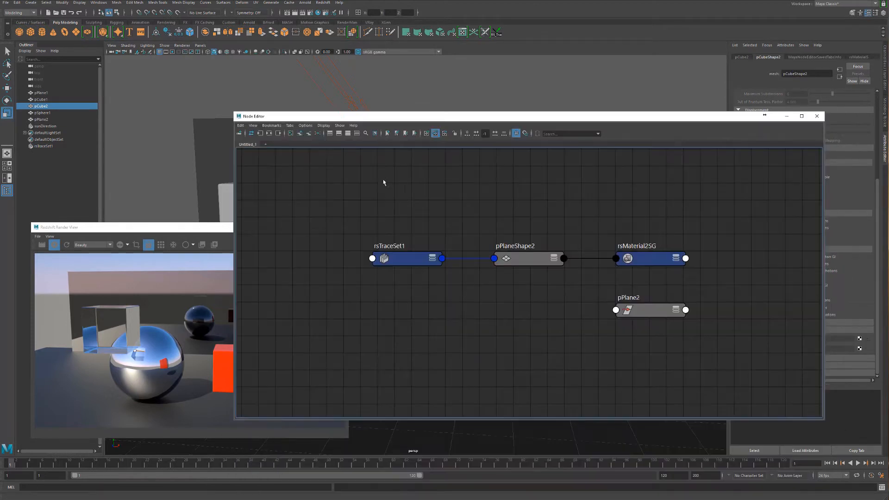
click(300, 133)
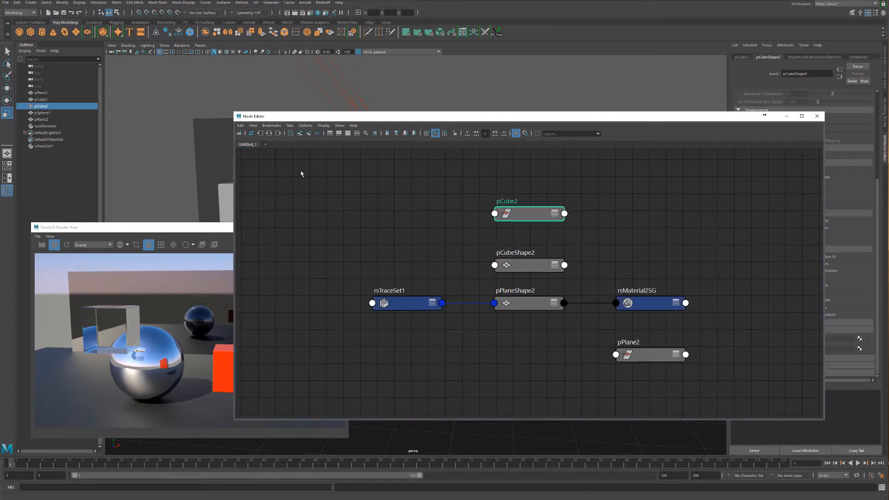
Place the pCube2 node ahead of the rsTraceSet1 node in the graph, slightly above it.
drag(512, 214, 280, 295)
alt+middle_drag(363, 224, 486, 222)
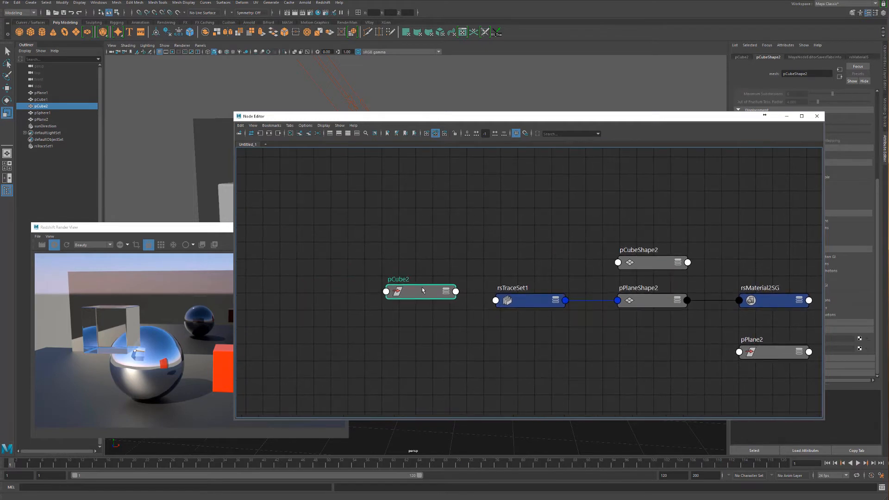
drag(422, 288, 393, 259)
Connect pCube2's instObjGroups output to the dagSetMembers input of rsTraceSet1.
click(422, 261)
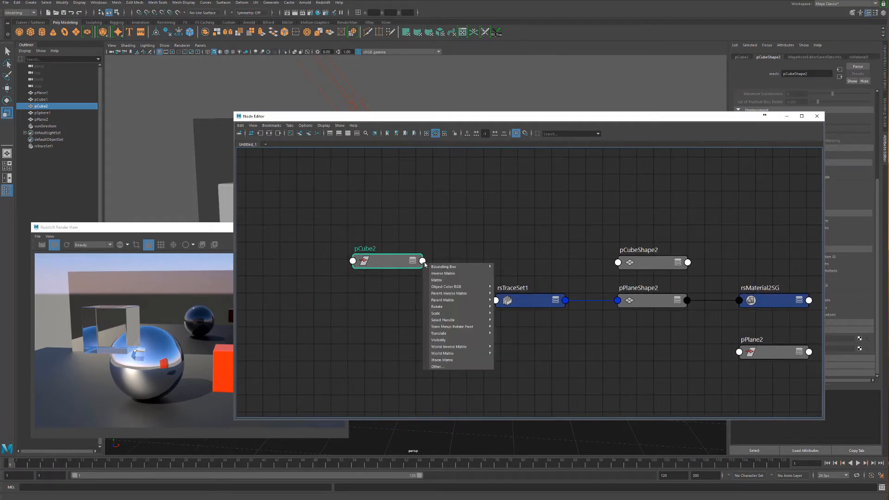
click(451, 368)
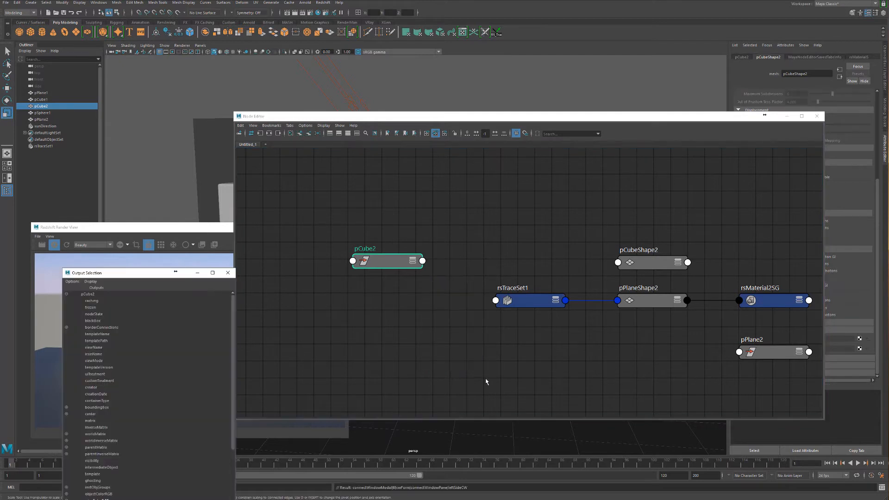
drag(121, 277, 401, 75)
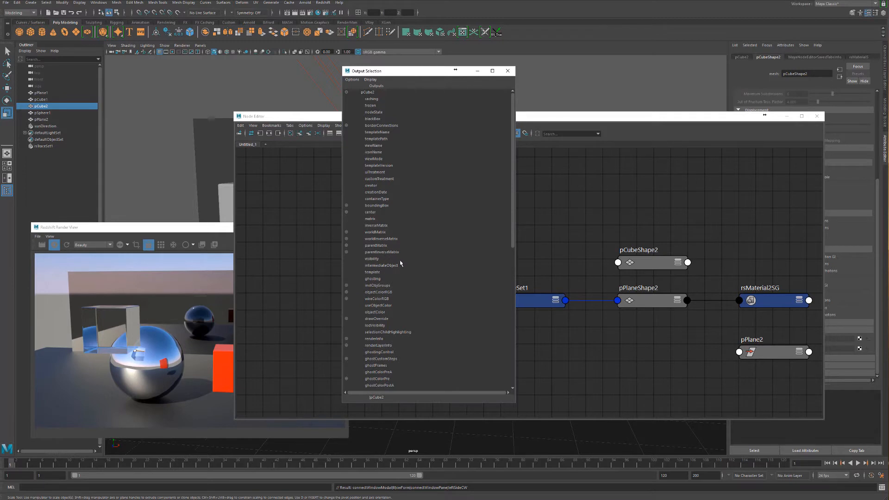
click(385, 286)
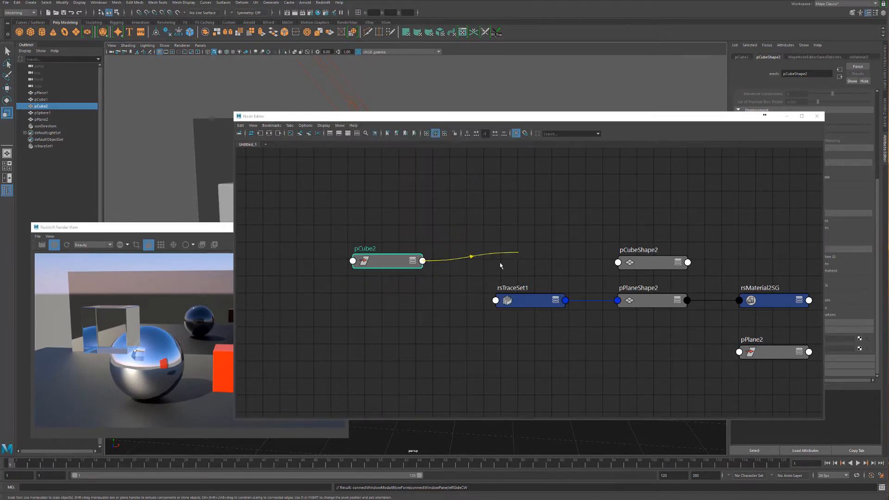
click(496, 302)
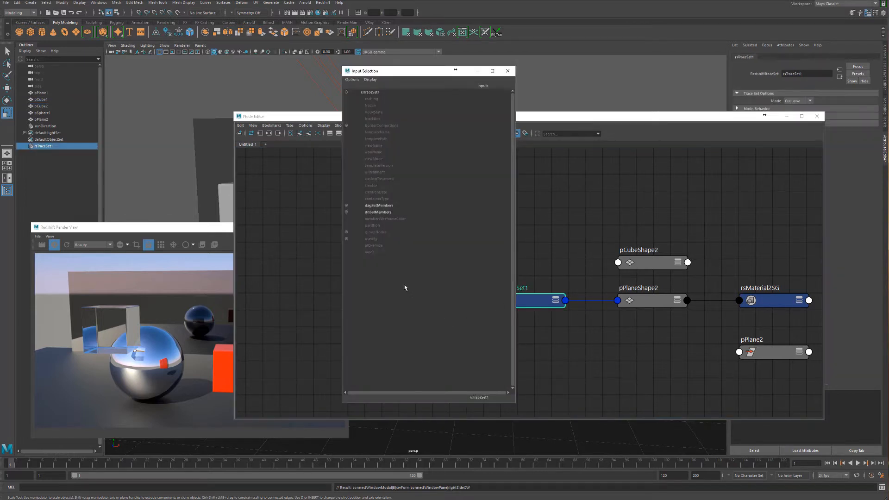
click(386, 208)
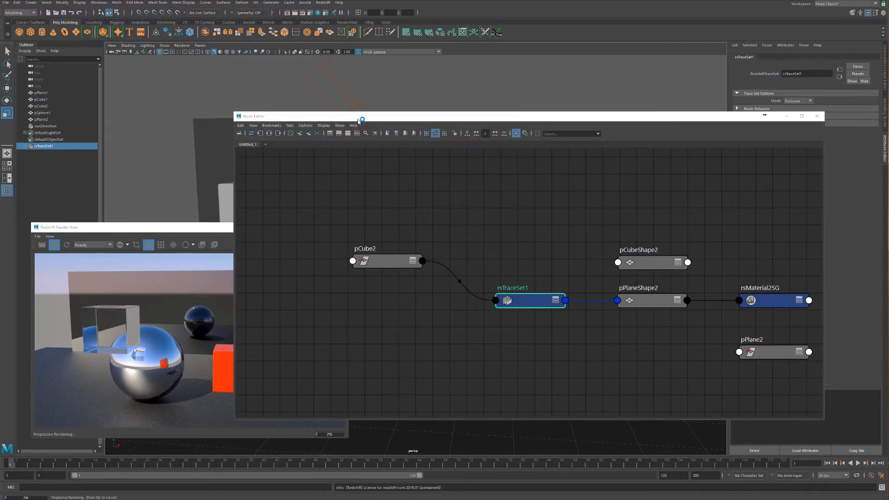
Uncover the full render and examine the back plane's reflections of the red cube from different camera angles.
drag(361, 118, 442, 123)
drag(466, 123, 507, 128)
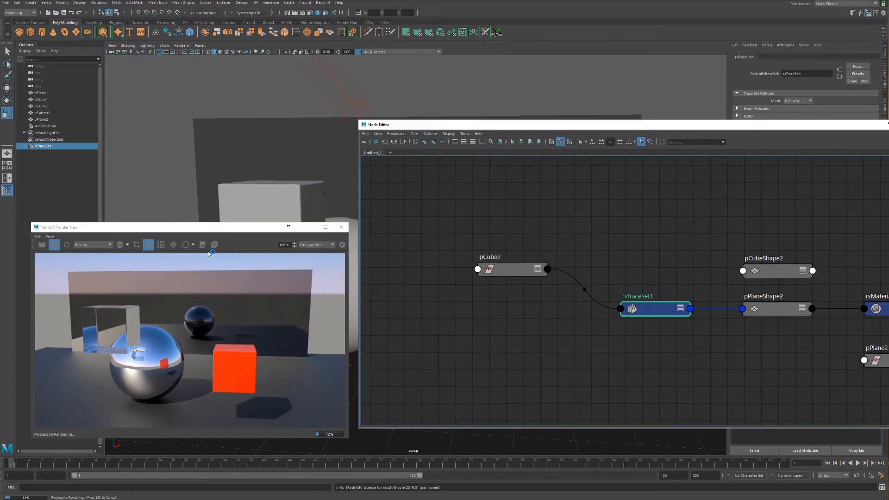
drag(232, 231, 262, 194)
alt+drag(275, 140, 226, 152)
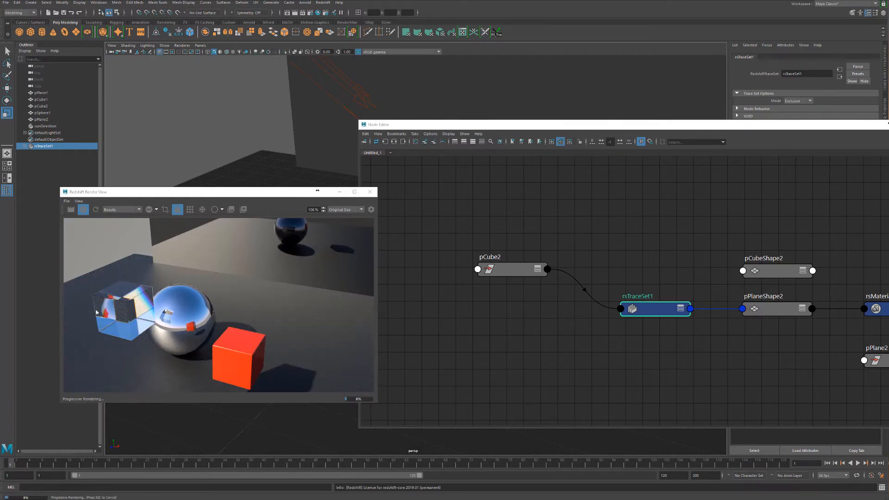
mouse_move(286, 143)
alt+mouse_down()
mouse_move(249, 132)
mouse_move(242, 140)
mouse_move(274, 147)
mouse_move(290, 126)
alt+mouse_up()
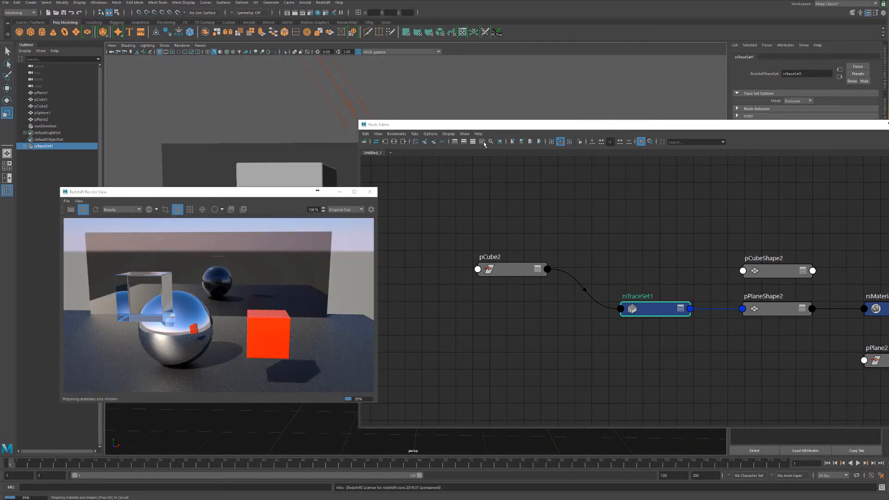
Set the reflection roughness of the floor plane's material (rsMaterial1) to about 0.127 and check the floor's reflections from different angles.
drag(499, 128, 888, 135)
click(496, 391)
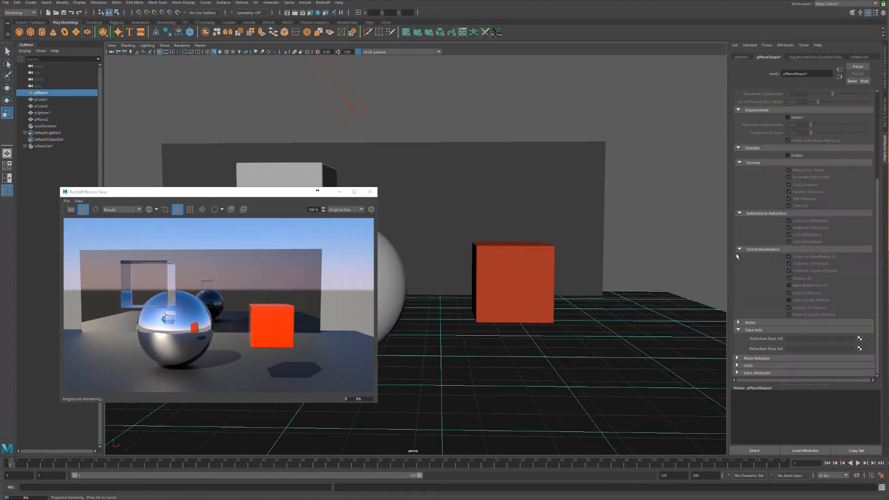
click(859, 57)
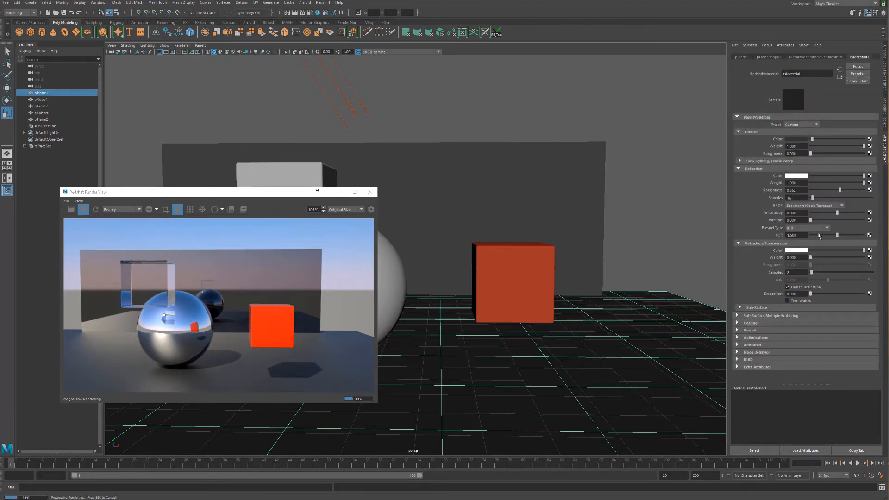
click(818, 190)
drag(819, 191, 817, 191)
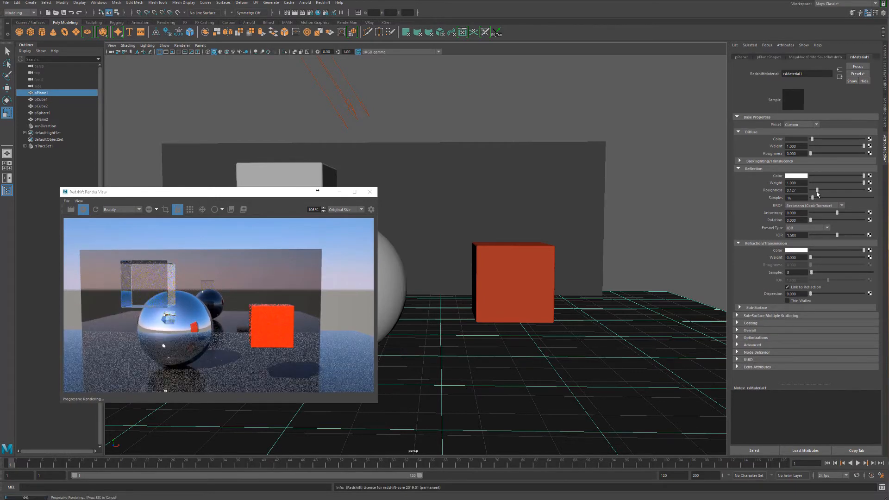
alt+drag(588, 213, 494, 219)
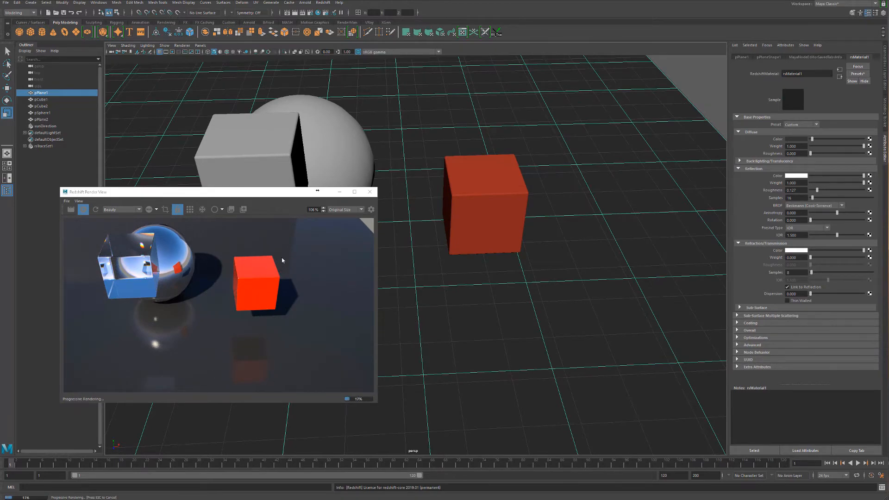
alt+drag(480, 199, 449, 211)
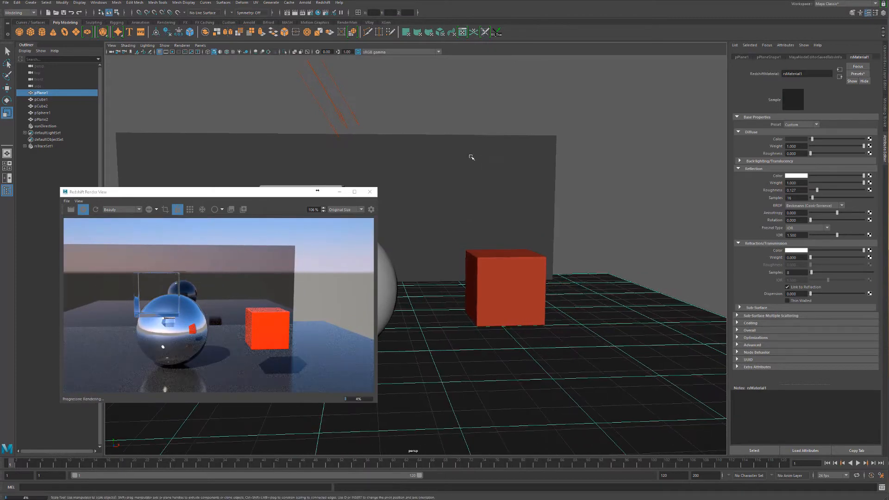
Select the back plane, bring the Node Editor back into view and rearrange the rsTraceSet1 and pCube2 nodes ahead of pPlaneShape2.
click(472, 157)
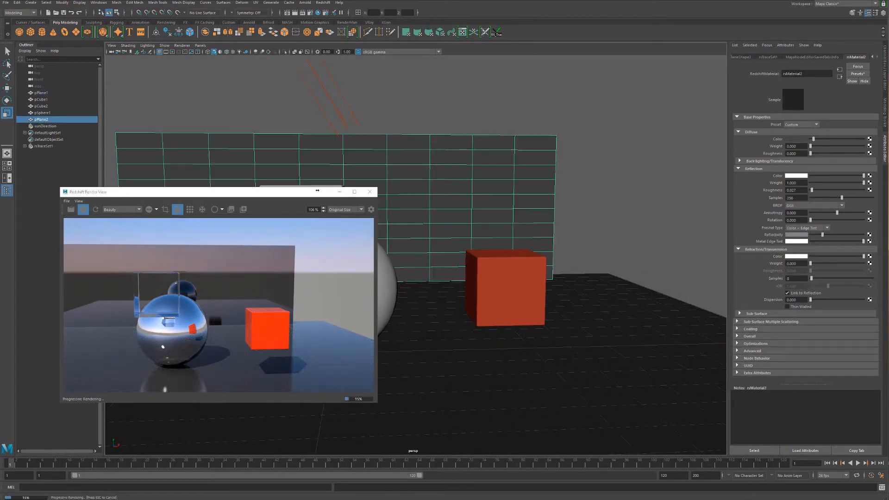
drag(738, 119, 737, 119)
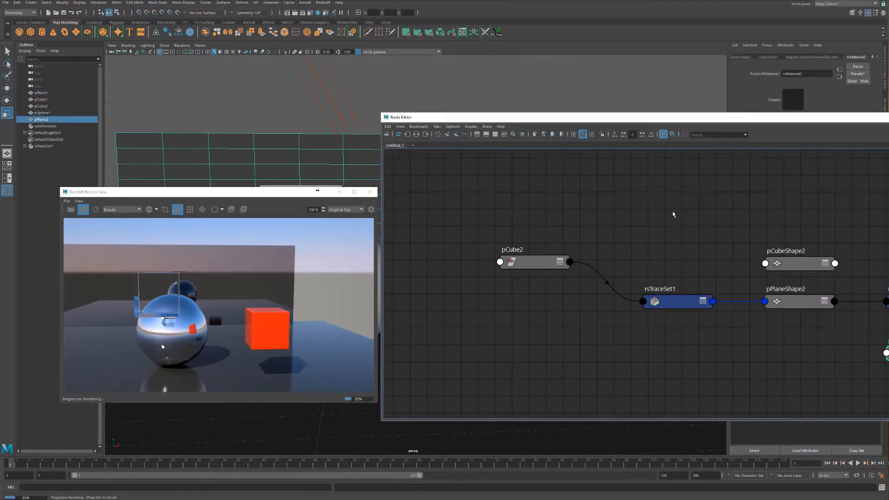
scroll(552, 221, down, 2)
alt+middle_drag(738, 200, 653, 215)
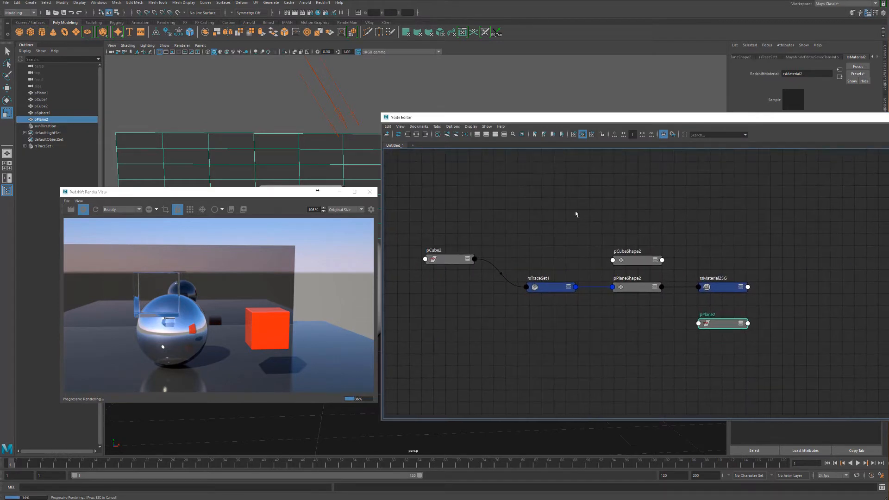
scroll(576, 213, up, 2)
alt+middle_drag(560, 214, 600, 186)
click(583, 294)
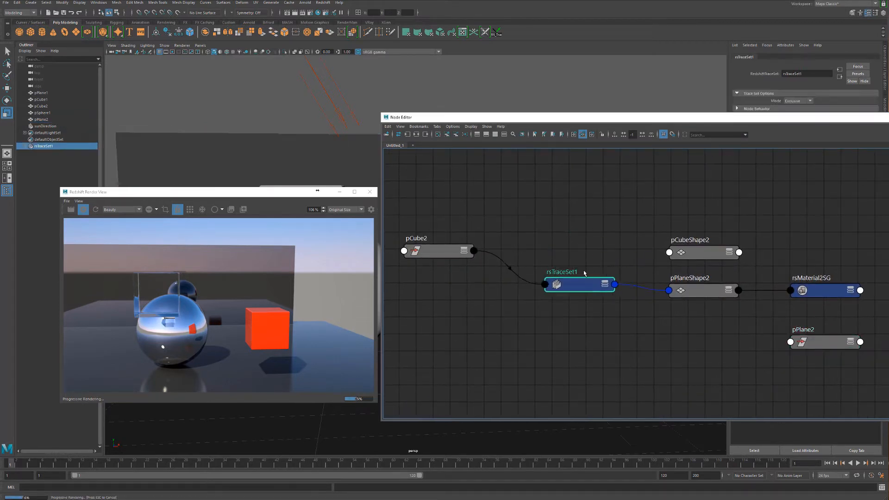
drag(584, 293, 580, 300)
drag(697, 289, 698, 290)
drag(434, 253, 453, 219)
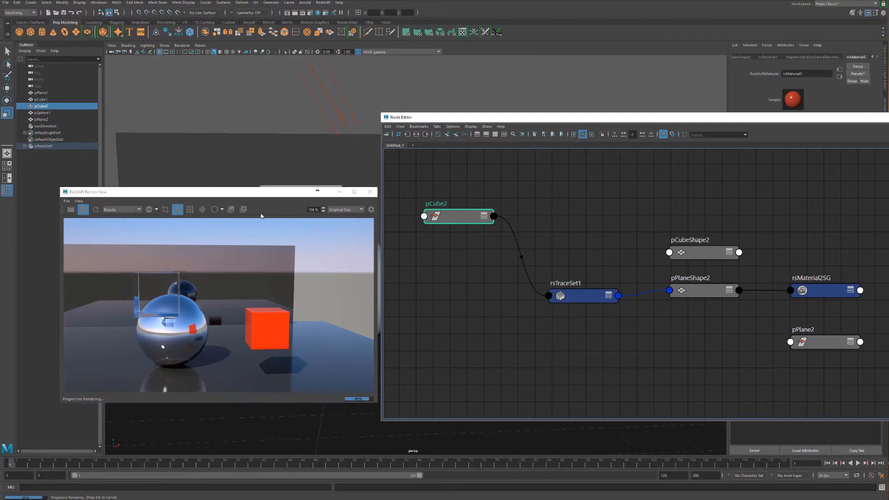
Add the sphere's nodes (pSphere1) to the Node Editor graph, with the render and graph windows arranged side by side.
drag(258, 198, 216, 266)
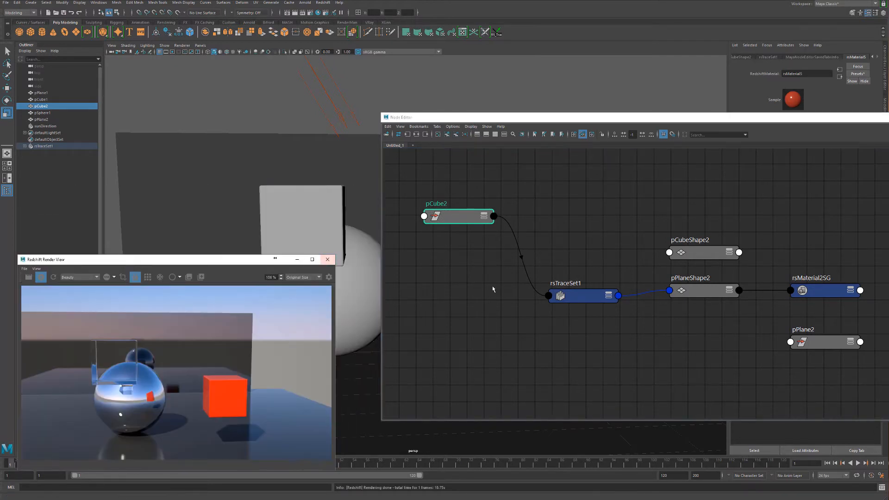
alt+drag(366, 209, 295, 206)
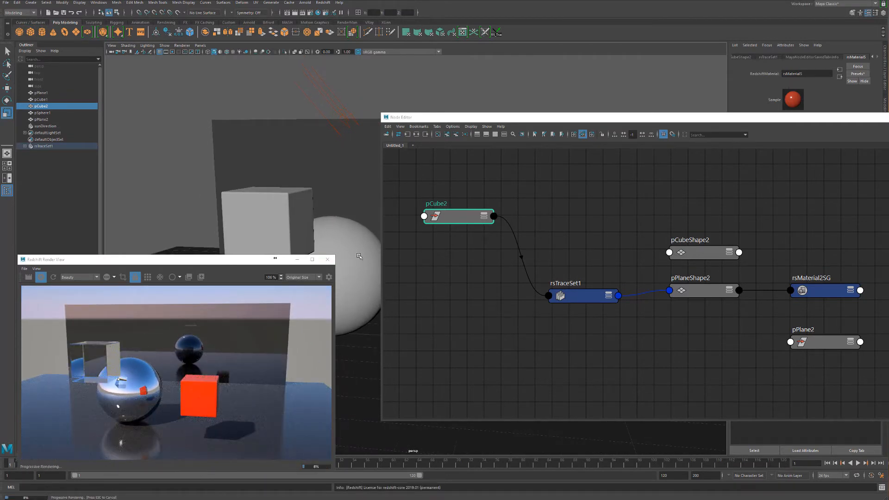
click(285, 212)
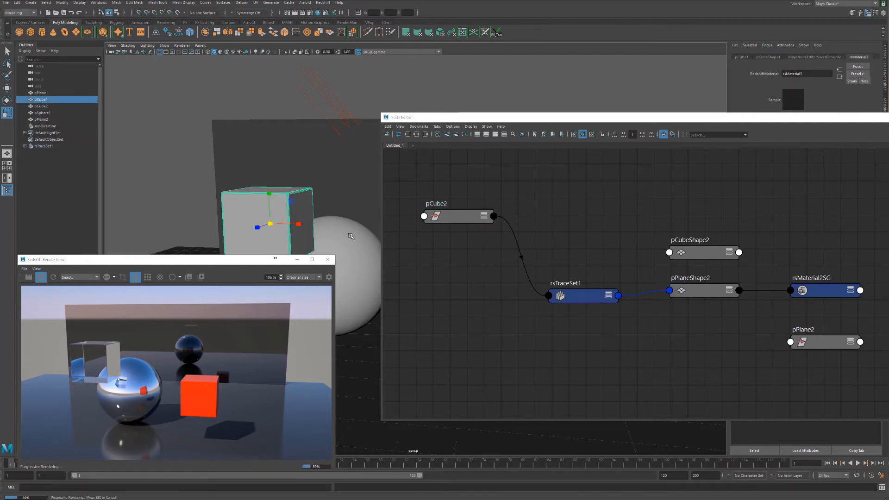
click(351, 236)
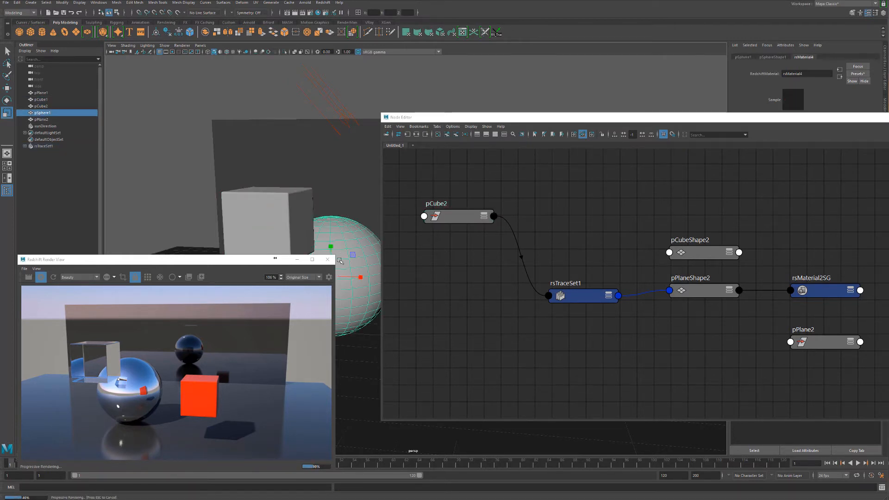
drag(482, 119, 493, 159)
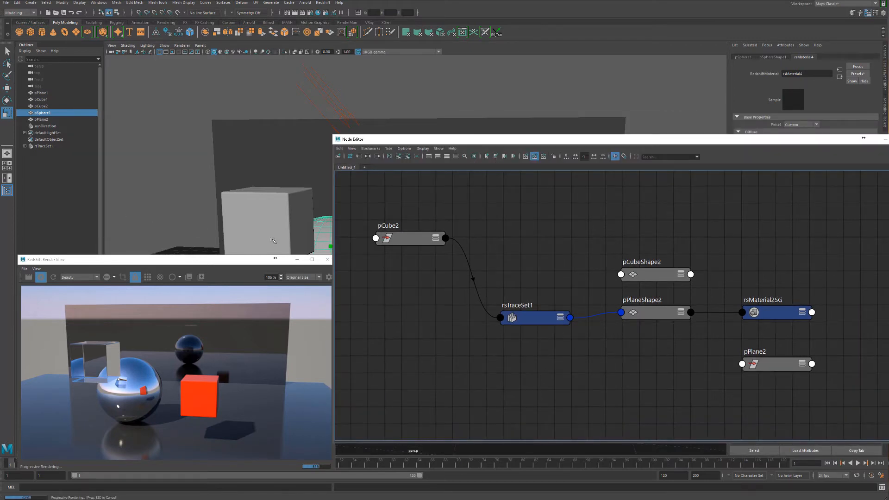
drag(239, 261, 281, 54)
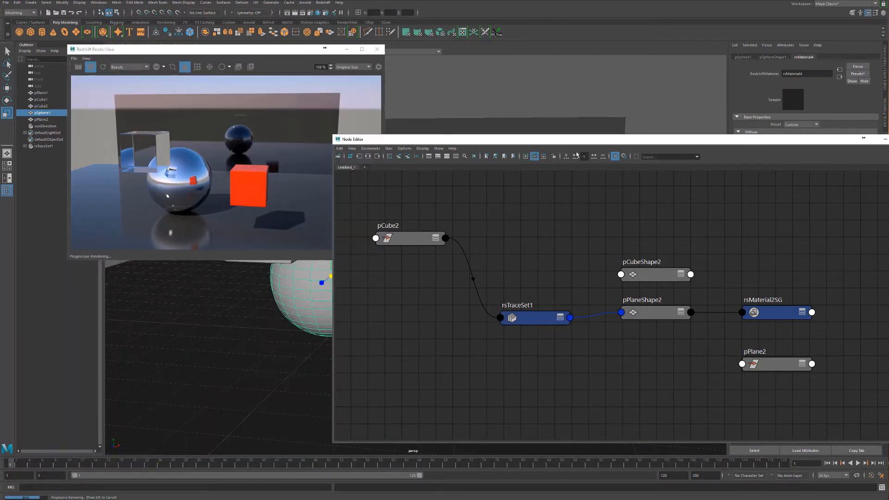
drag(580, 145, 590, 148)
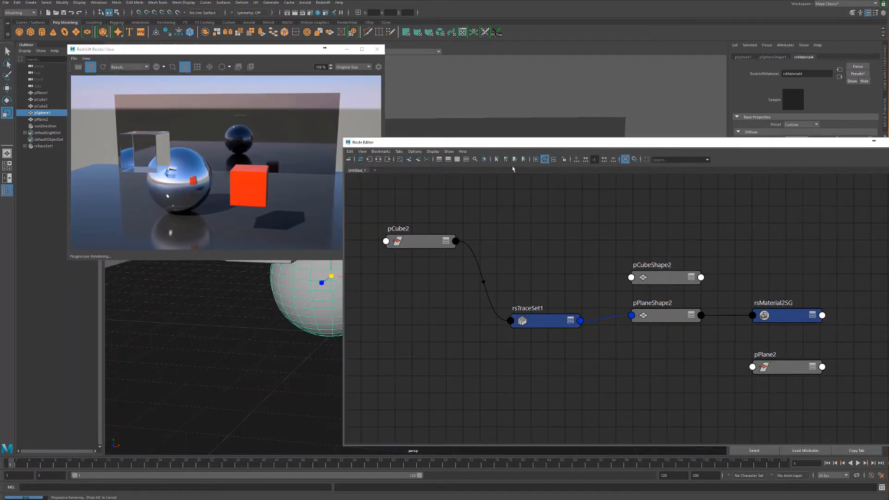
click(409, 160)
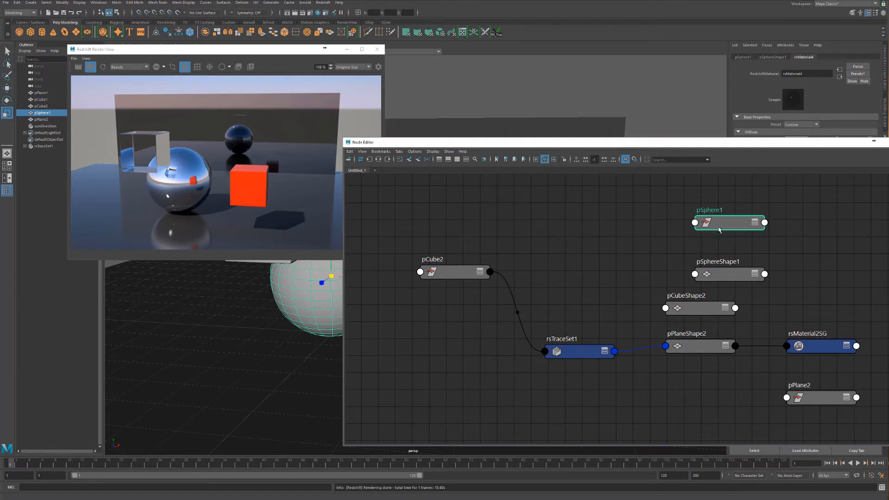
Place pSphere1 below pCube2, connect its instObjGroups output to rsTraceSet1's dagSetMembers, and move the Node Editor out of the way.
drag(722, 228, 444, 317)
click(487, 311)
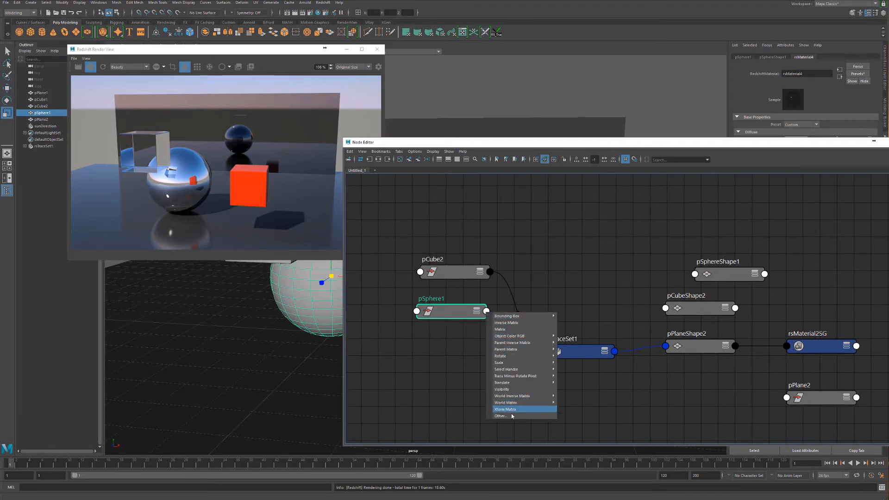
click(500, 416)
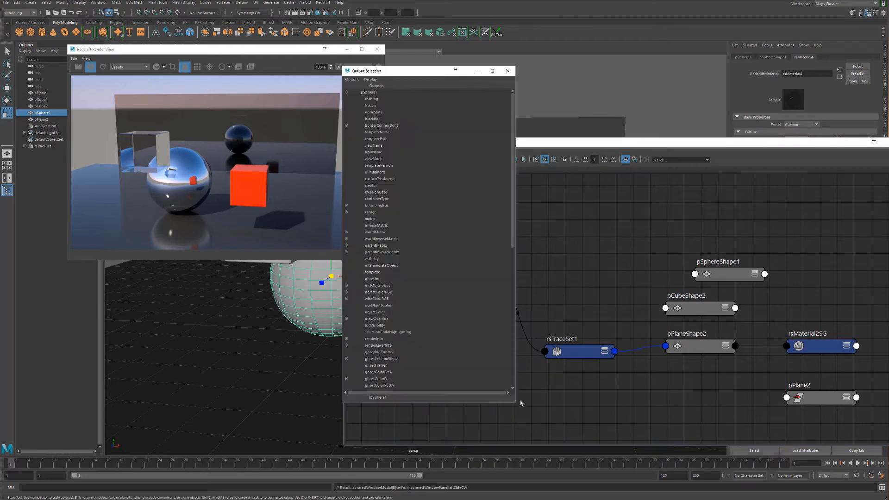
click(378, 286)
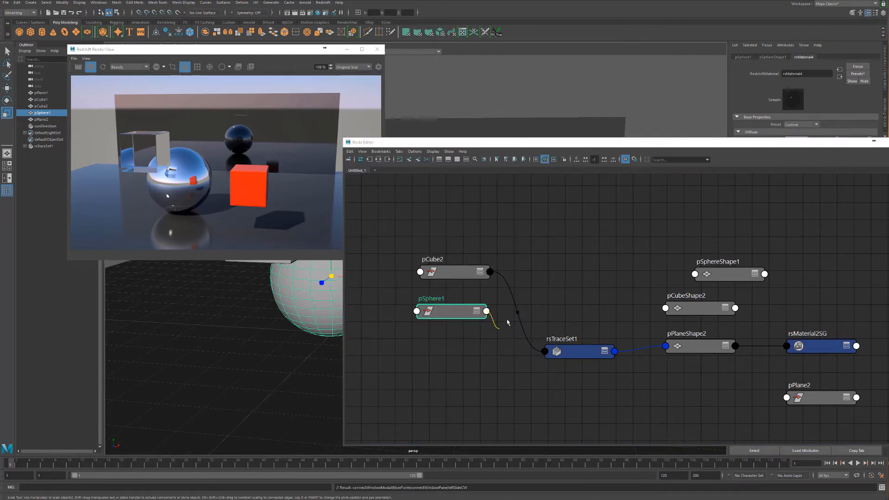
click(545, 352)
click(559, 356)
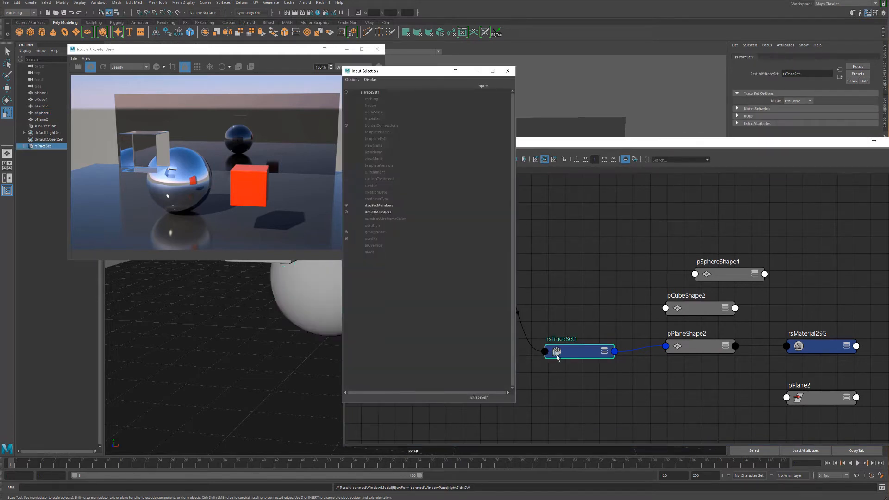
click(378, 206)
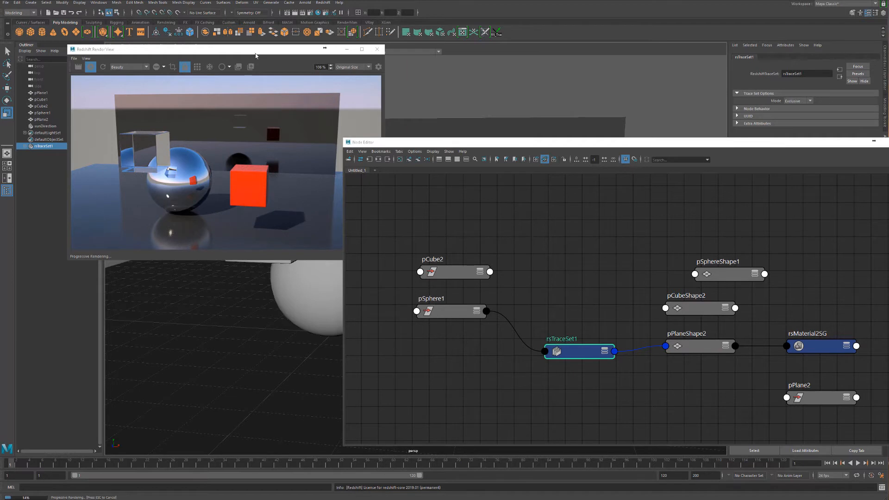
drag(259, 51, 237, 67)
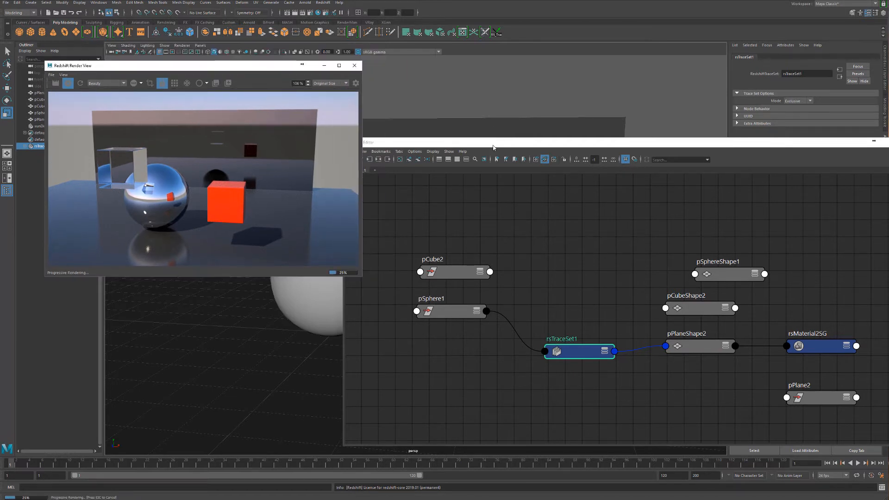
drag(493, 146, 435, 499)
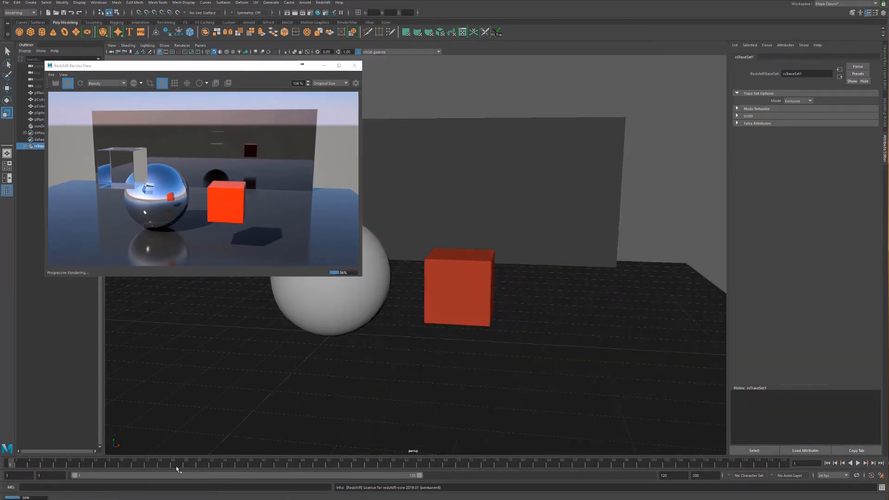
Check the render from different angles, then bring the Node Editor back and spread out the pSphere1, rsTraceSet1 and pPlaneShape2 nodes.
alt+drag(487, 211, 466, 223)
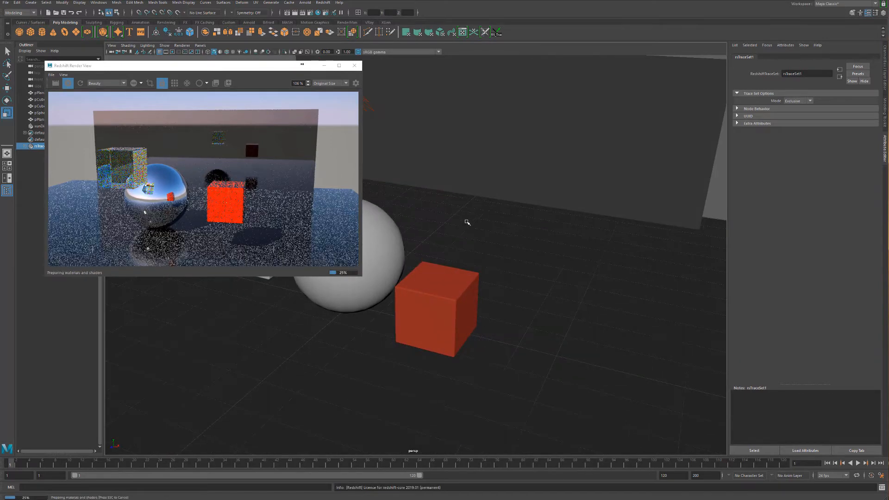
alt+drag(447, 251, 431, 238)
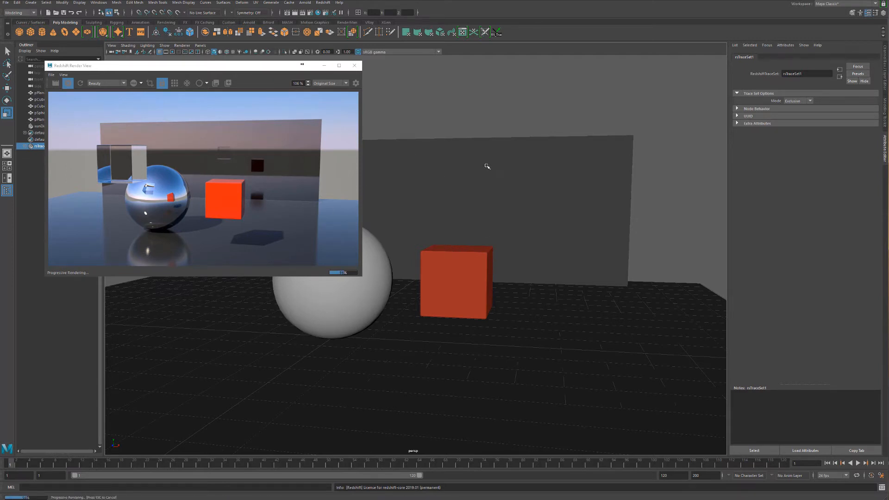
mouse_move(505, 190)
alt+mouse_down()
mouse_move(491, 192)
mouse_move(505, 193)
alt+mouse_up()
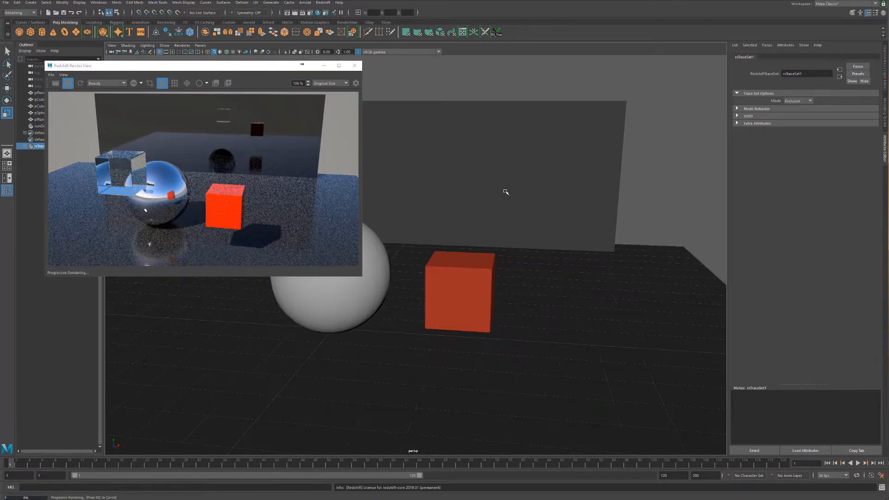
drag(888, 195, 629, 110)
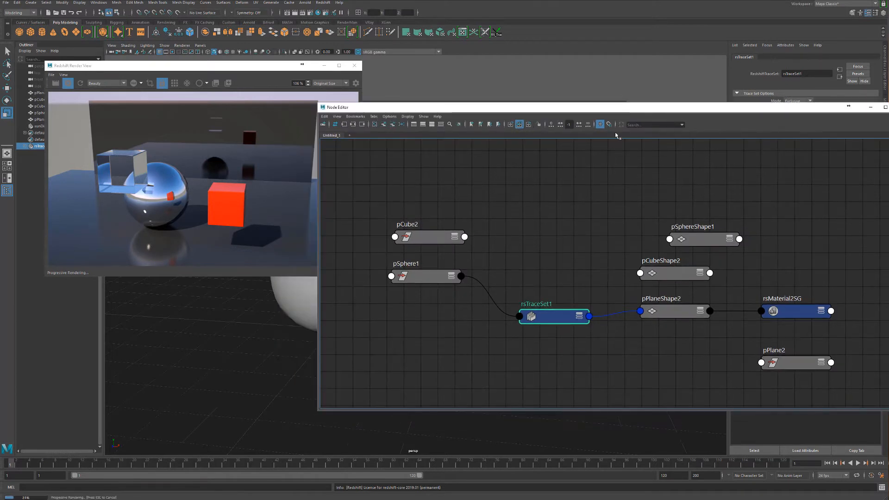
drag(429, 279, 441, 370)
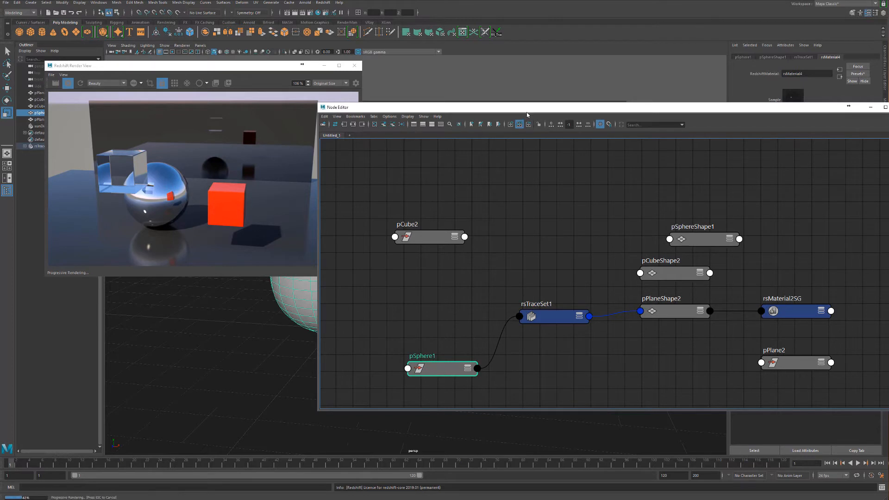
drag(527, 112, 464, 173)
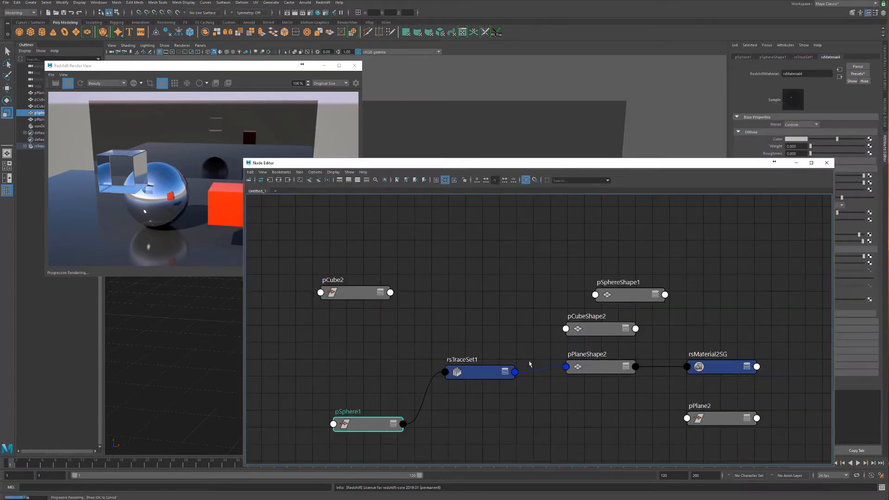
mouse_move(479, 369)
mouse_down()
mouse_move(484, 332)
mouse_move(491, 363)
mouse_up()
drag(595, 367, 597, 385)
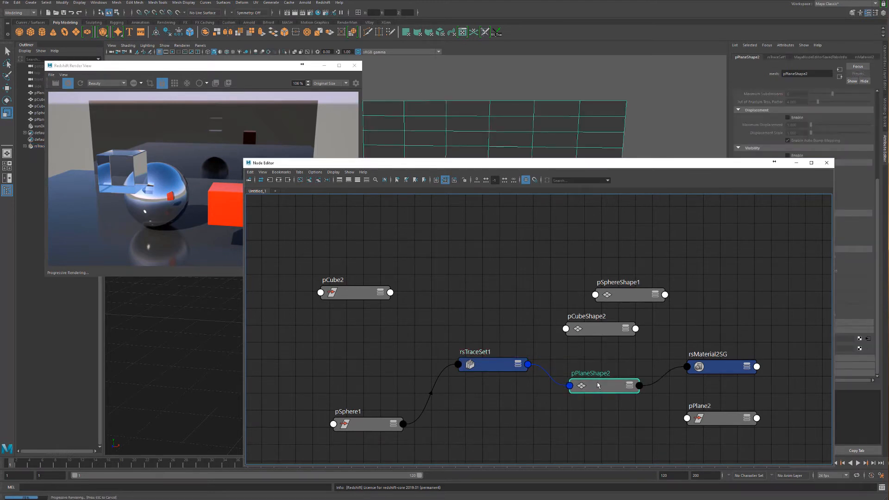
Disconnect pSphere1 from rsTraceSet1, move its node away from the trace set, and restart the interactive render.
click(417, 418)
key(Delete)
drag(367, 426, 487, 258)
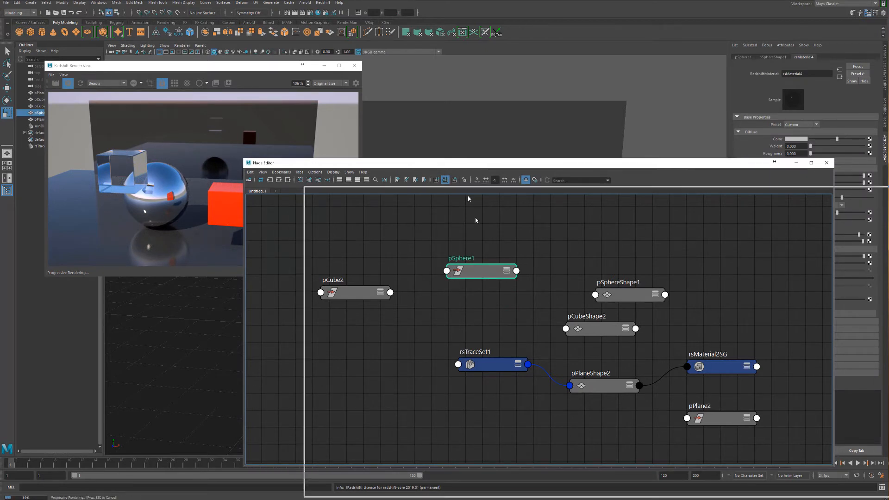
drag(476, 219, 480, 228)
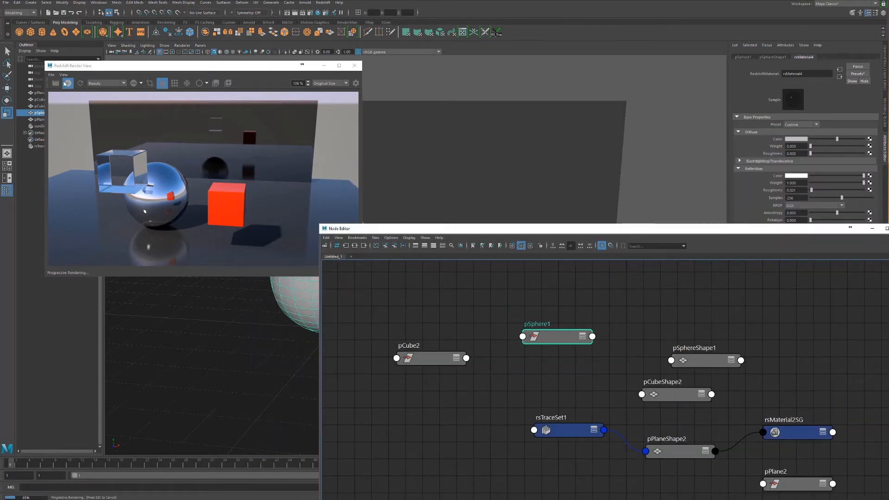
click(55, 83)
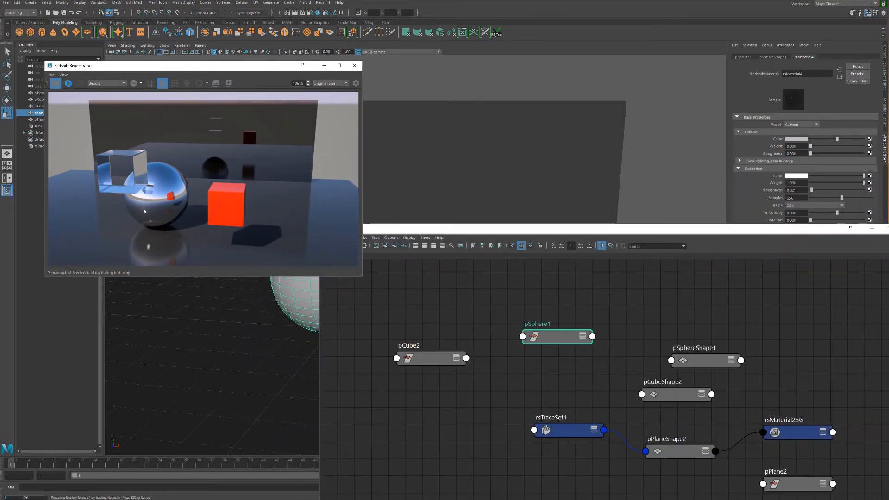
click(68, 83)
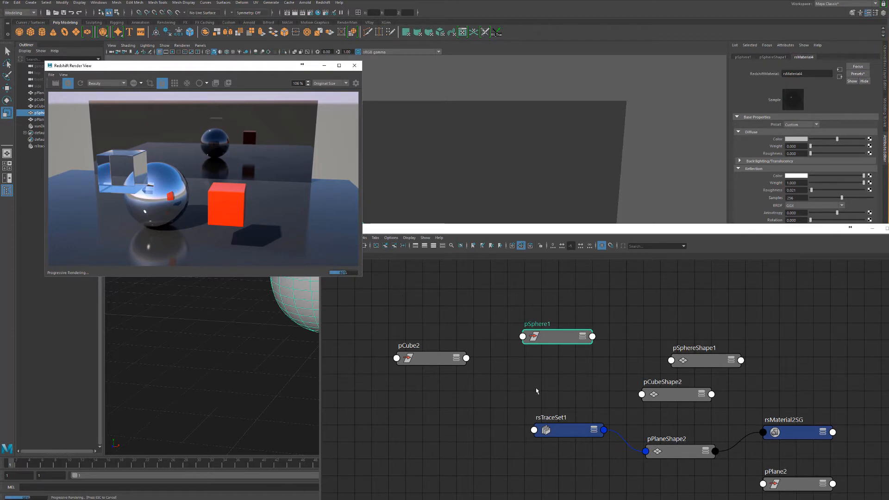
Delete the rsTraceSet1 node connected to pPlaneShape2 and move the Node Editor out of the way.
mouse_move(670, 453)
mouse_down()
mouse_move(657, 474)
mouse_move(676, 453)
mouse_up()
mouse_move(637, 455)
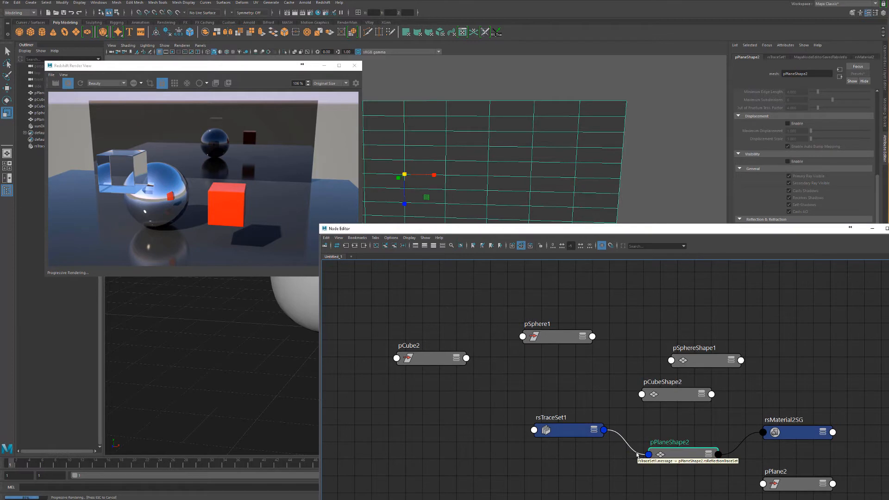
click(574, 433)
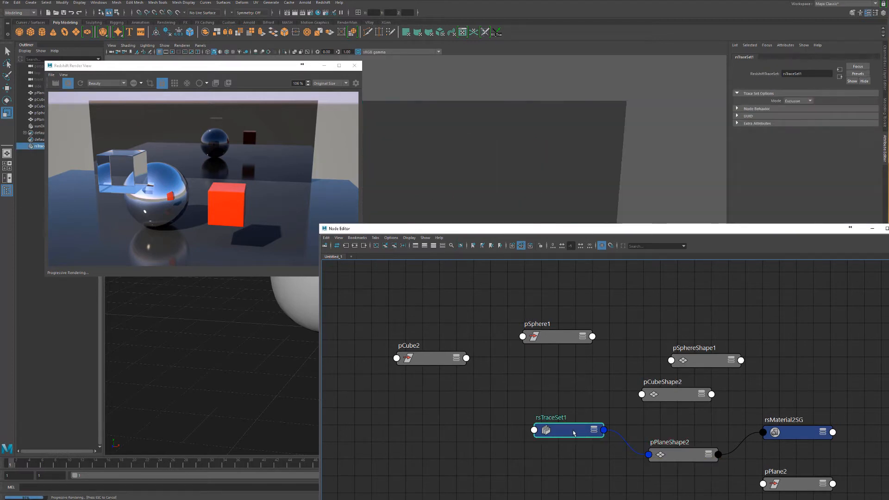
key(Delete)
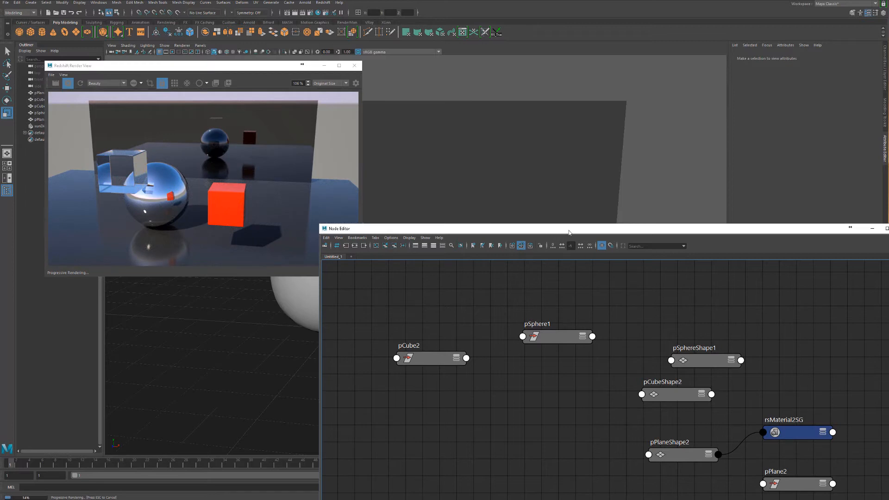
drag(569, 231, 273, 499)
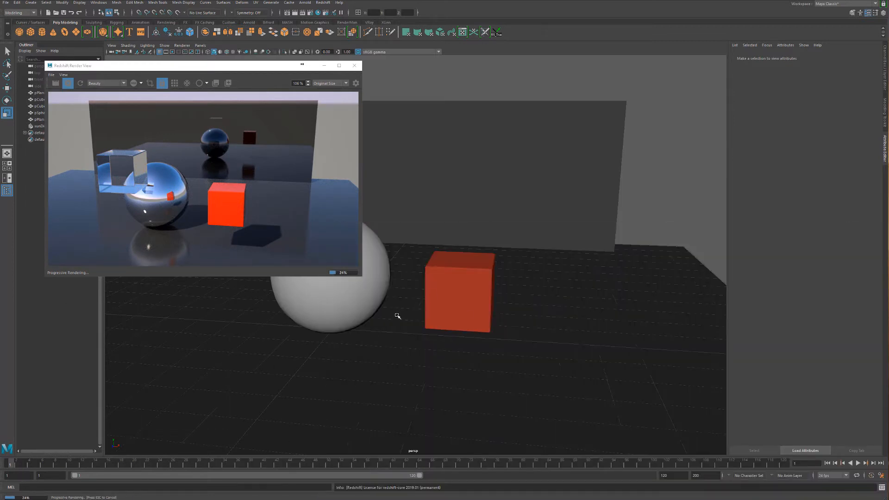
Select the red cube and create a new trace set for the Reflection Trace Set of its shape (pCubeShape2).
alt+drag(432, 308, 443, 293)
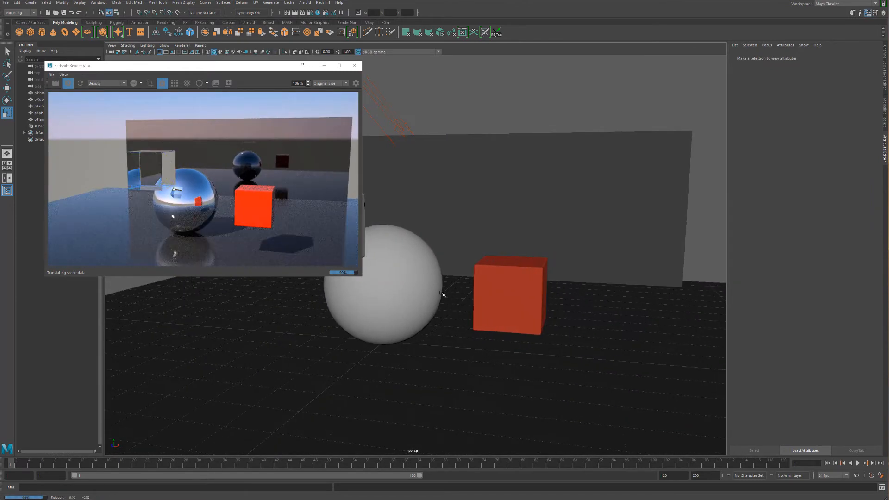
click(423, 265)
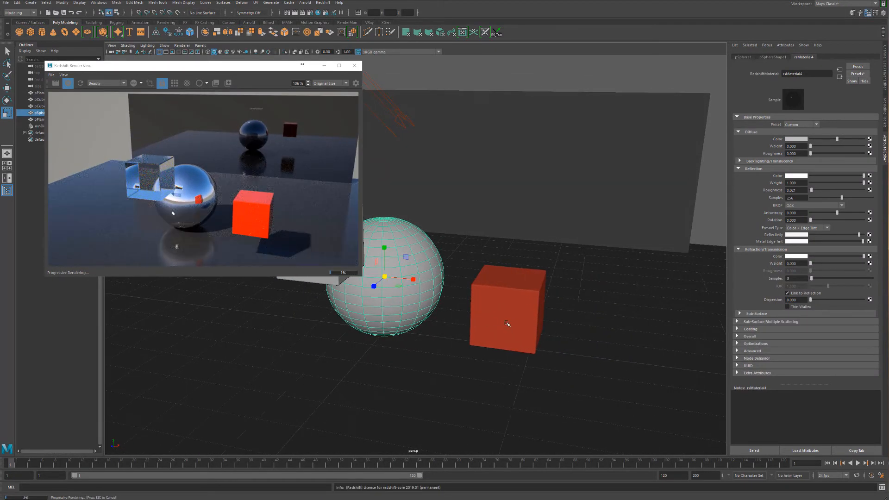
click(508, 324)
click(516, 298)
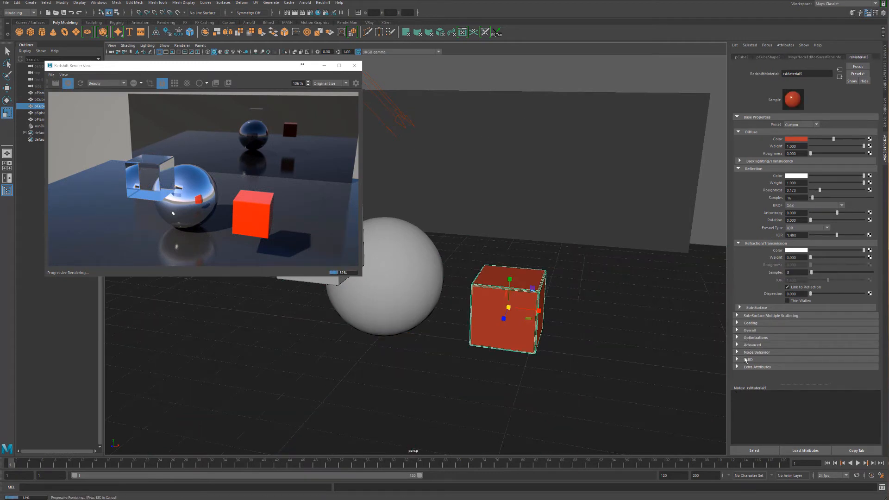
click(768, 57)
scroll(748, 313, down, 2)
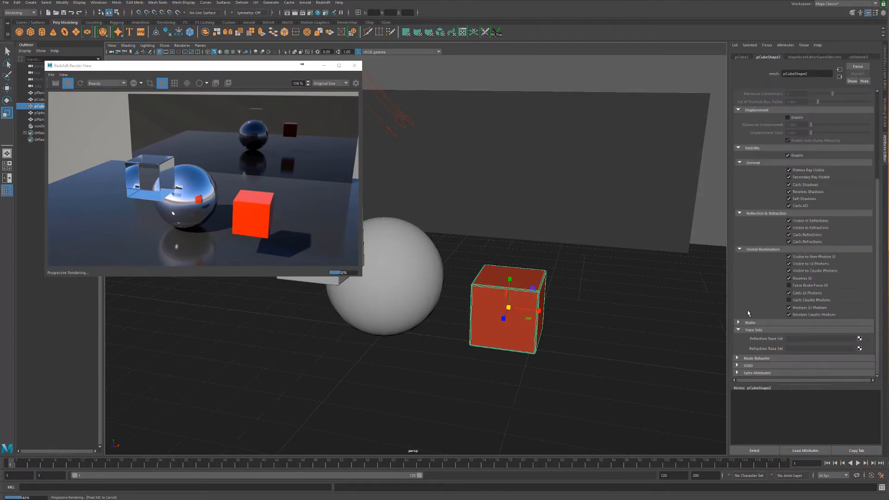
click(860, 339)
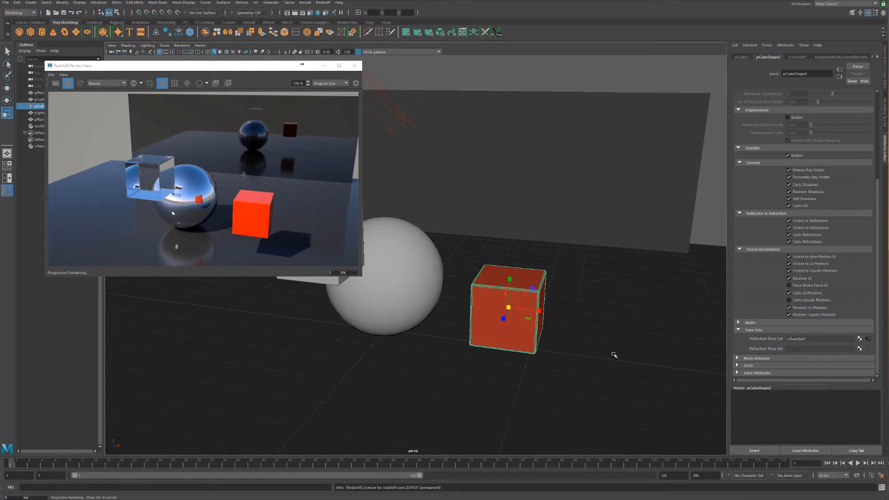
Arrange the render view beside the Node Editor, align rsTraceSet1 with pCubeShape2, and place pCube2 and pSphere1 ahead of them.
drag(122, 68, 185, 76)
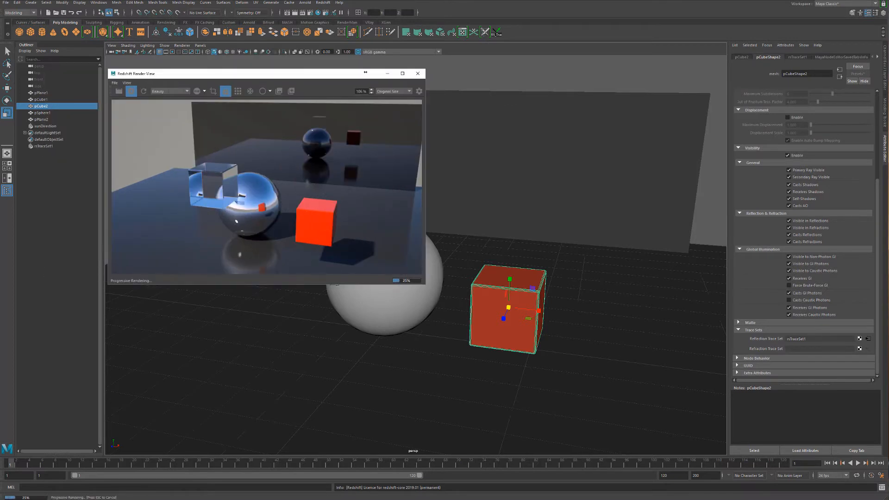
drag(375, 499, 524, 159)
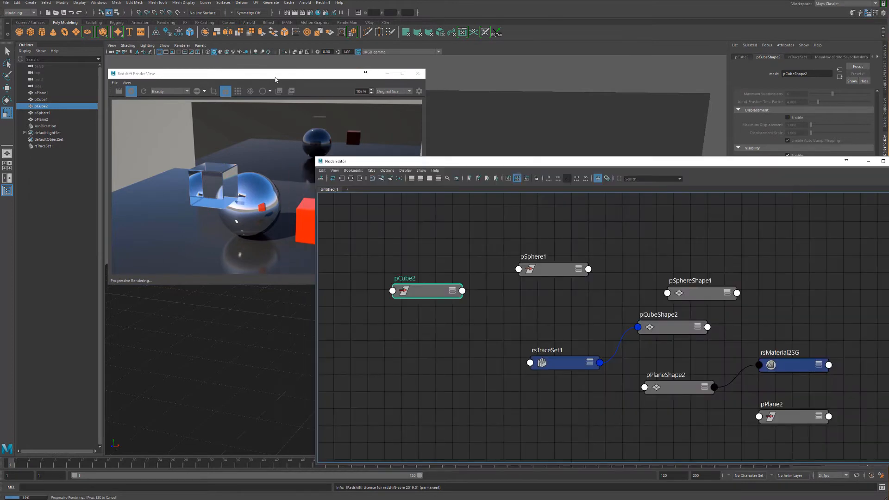
drag(277, 75, 192, 36)
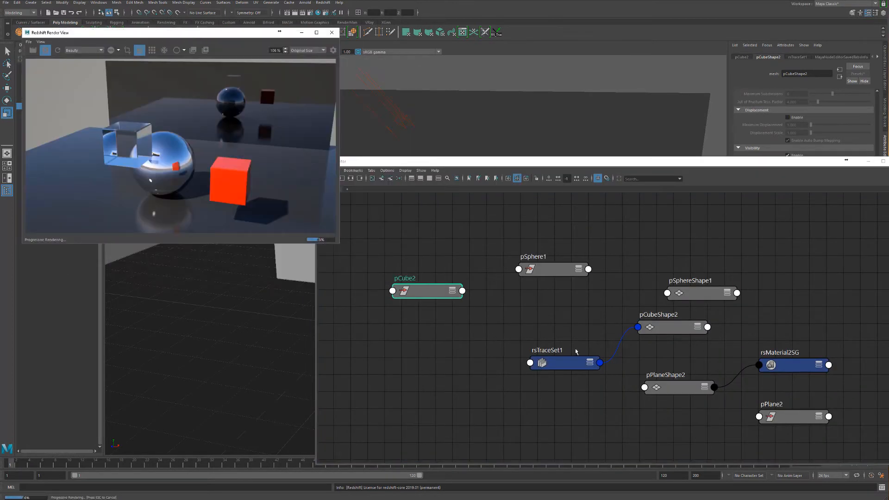
drag(645, 331, 657, 350)
mouse_move(559, 363)
mouse_down()
mouse_move(573, 346)
mouse_move(571, 359)
mouse_move(569, 347)
mouse_move(553, 348)
mouse_up()
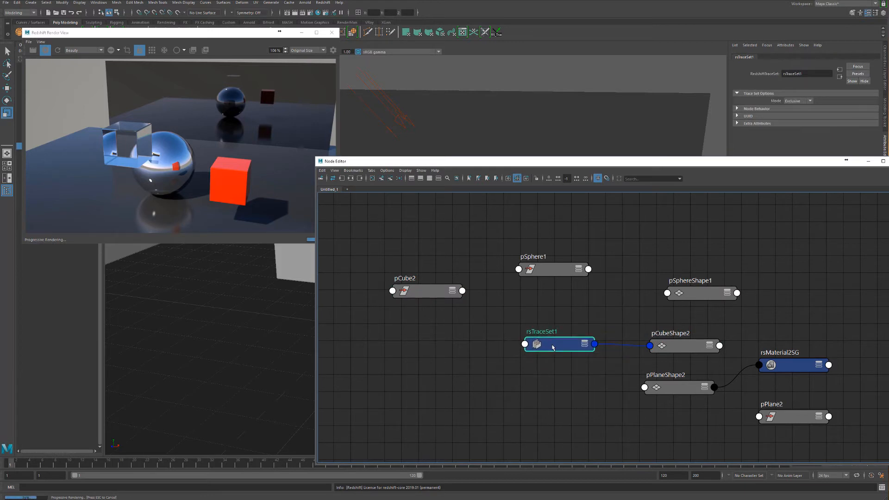
drag(440, 291, 446, 312)
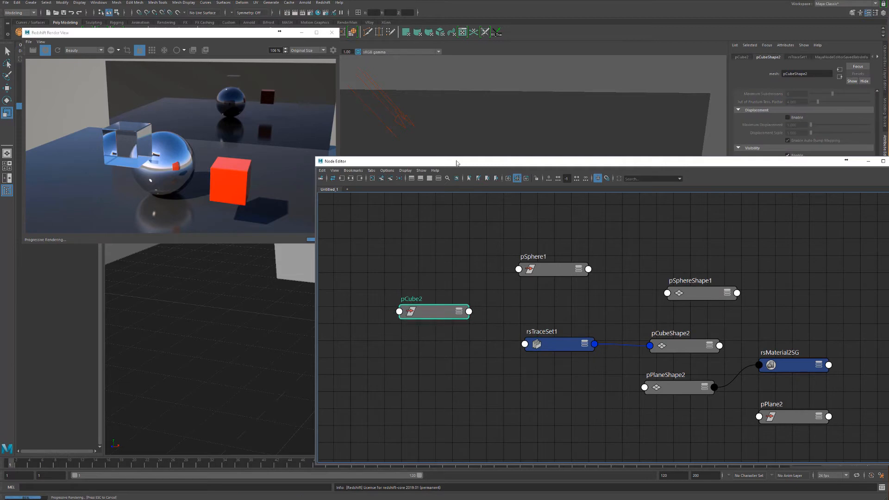
drag(548, 268, 413, 373)
Connect pSphere1's instObjGroups output to the dagSetMembers input of rsTraceSet1 and move the Node Editor out of the way.
click(453, 374)
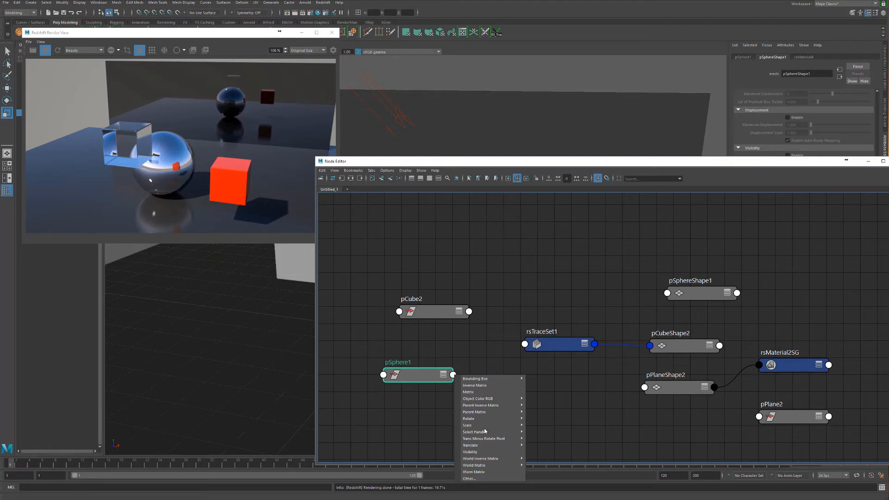
mouse_move(495, 460)
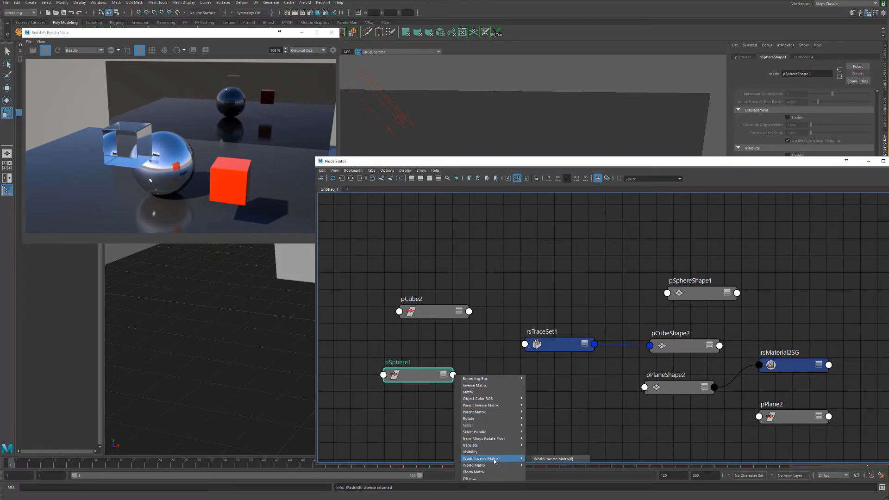
click(470, 479)
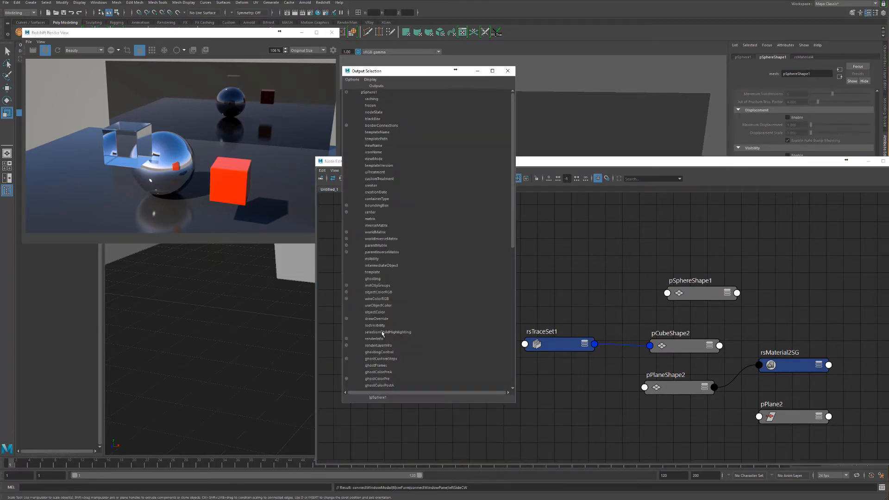
click(379, 286)
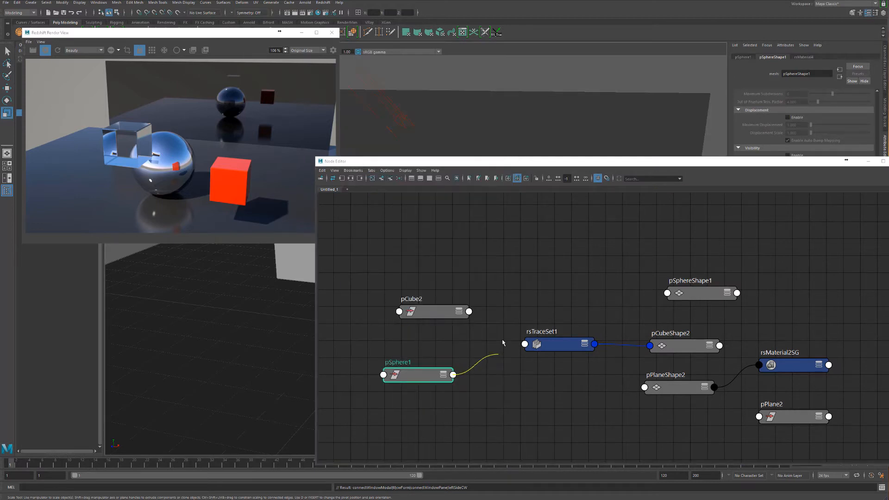
click(531, 345)
click(538, 350)
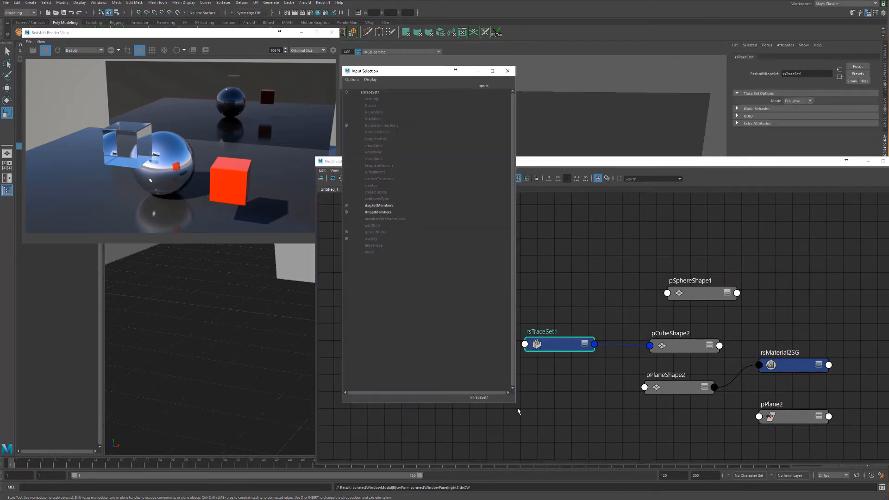
click(379, 206)
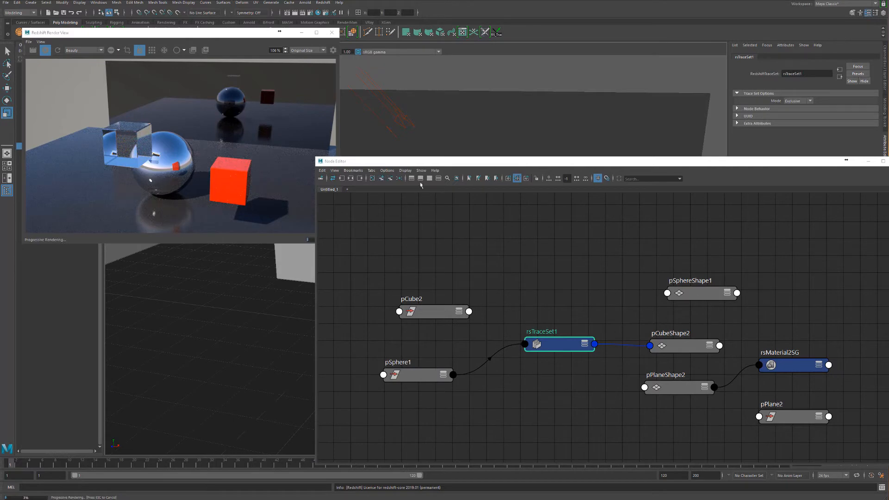
drag(451, 162, 297, 499)
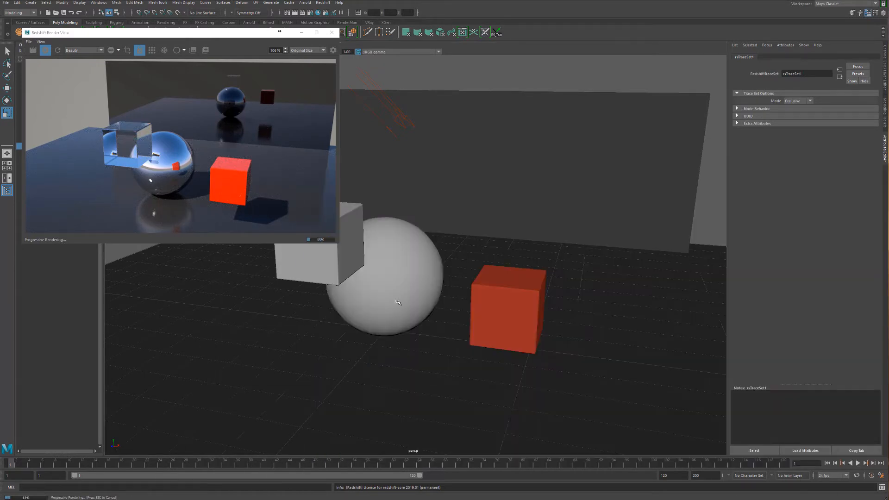
Set the red cube's material (rsMaterial5) to a reflection roughness of 0 and darken its diffuse color to black.
alt+drag(398, 302, 500, 297)
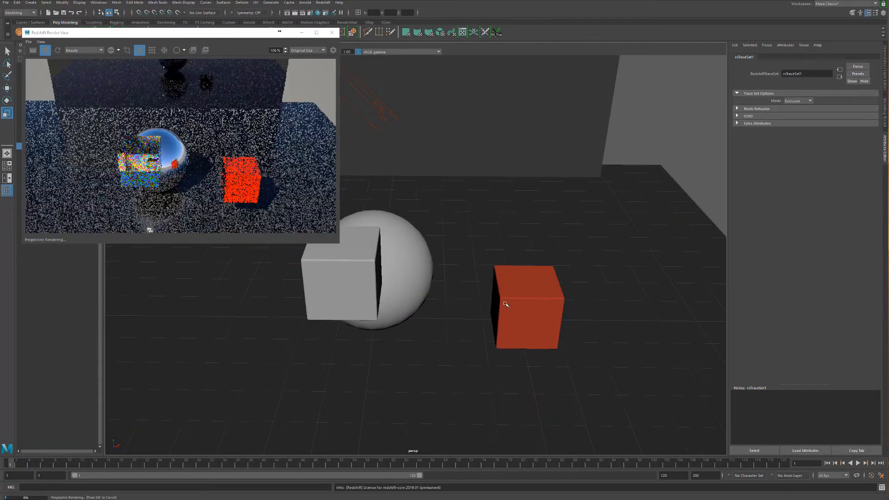
click(540, 312)
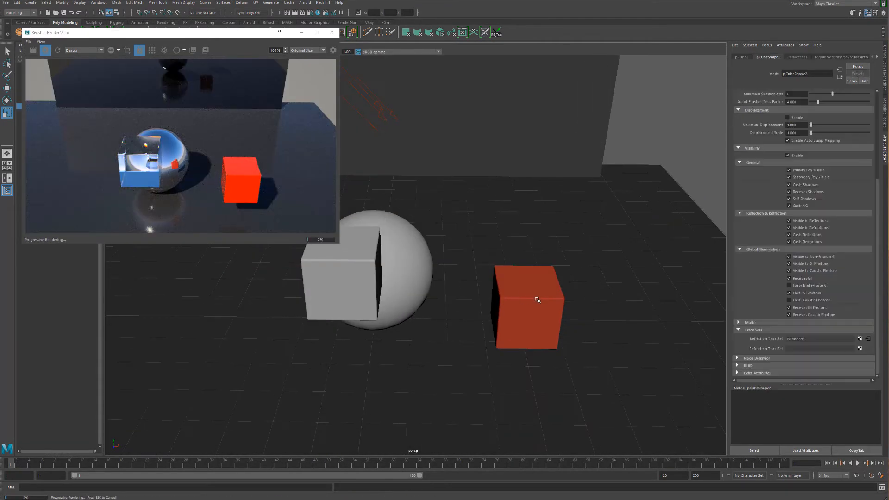
click(841, 57)
click(878, 56)
click(866, 57)
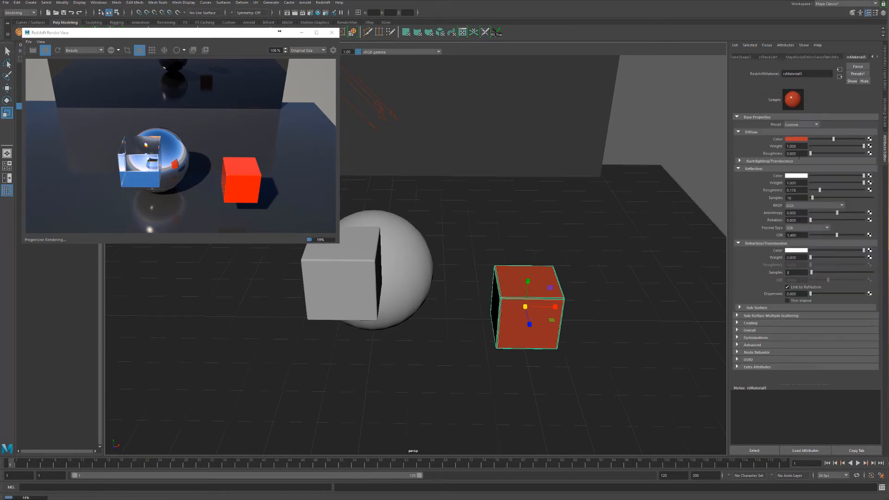
drag(817, 191, 809, 191)
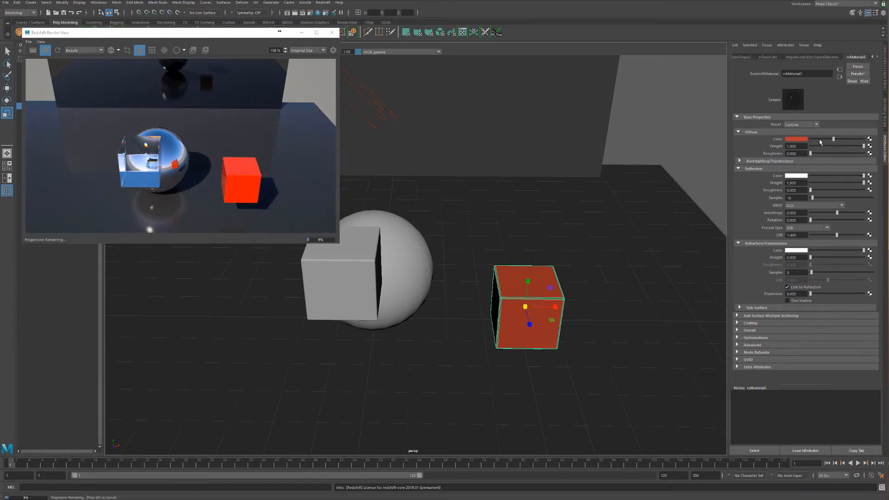
drag(846, 140, 778, 147)
Move the black cube (pCube2) to the other side of the sphere and apply the Iron preset to its material.
alt+drag(522, 252, 584, 238)
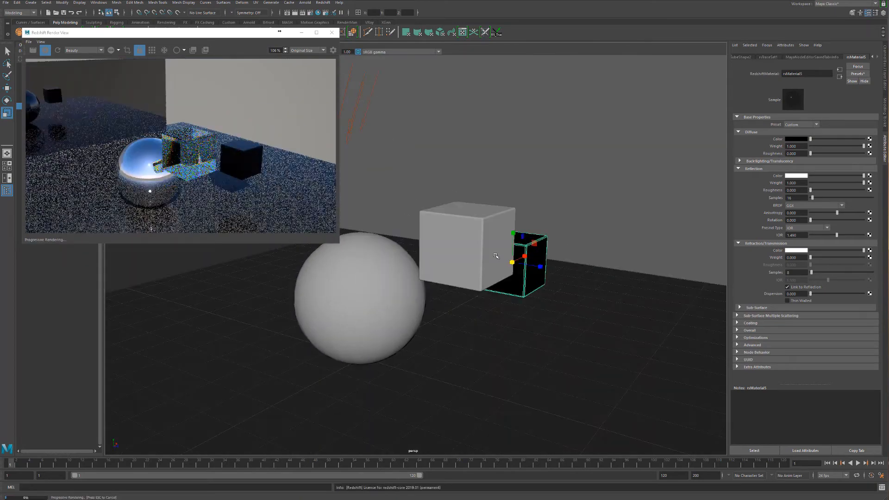
alt+right_drag(466, 259, 552, 251)
alt+drag(552, 250, 394, 222)
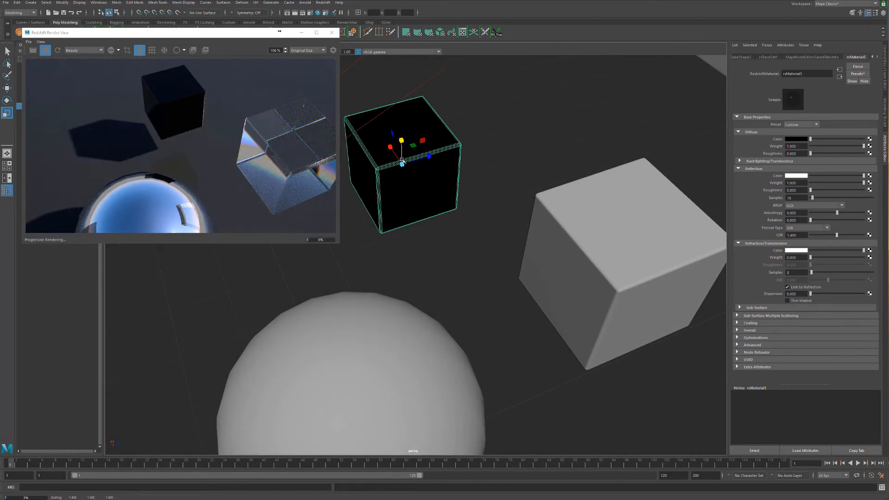
key(w)
drag(429, 156, 453, 258)
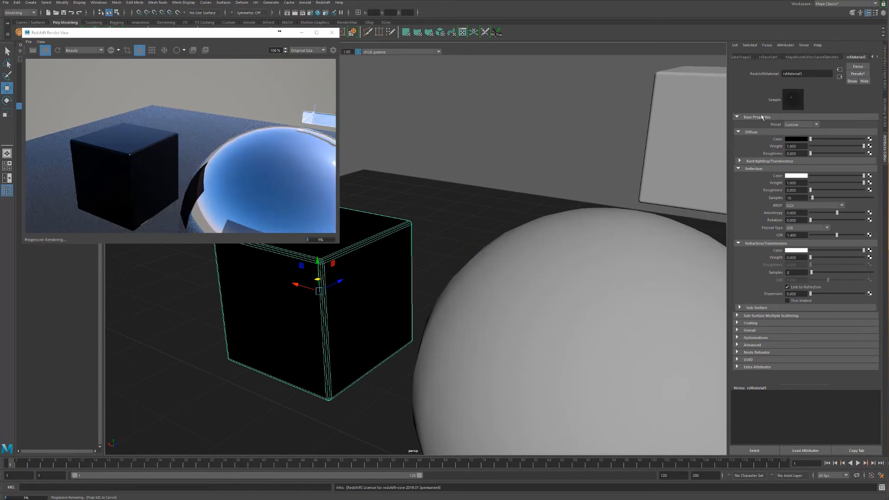
click(801, 125)
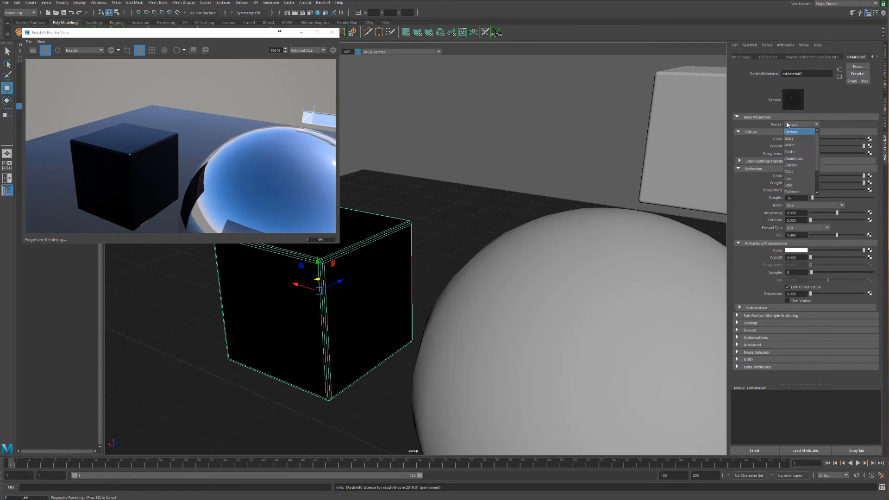
click(792, 178)
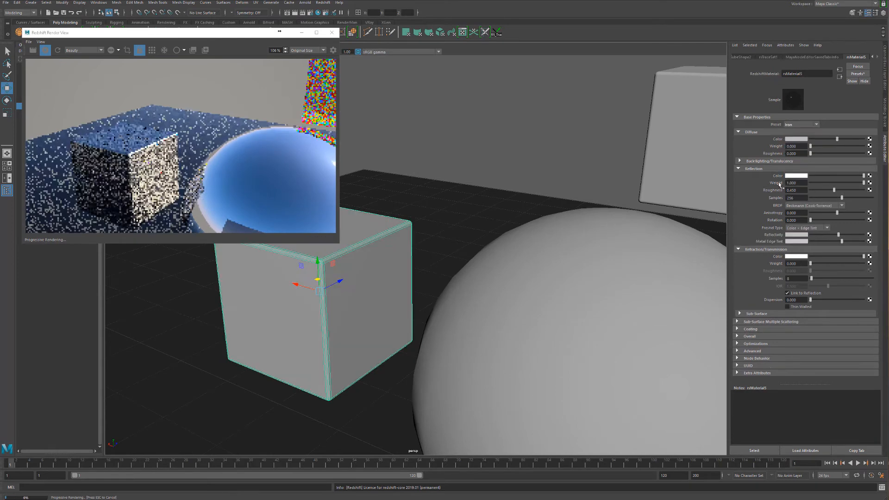
Apply the Plastic preset to the glass cube's material (rsMaterial3) and darken its diffuse color to black.
alt+drag(398, 234, 593, 224)
click(593, 224)
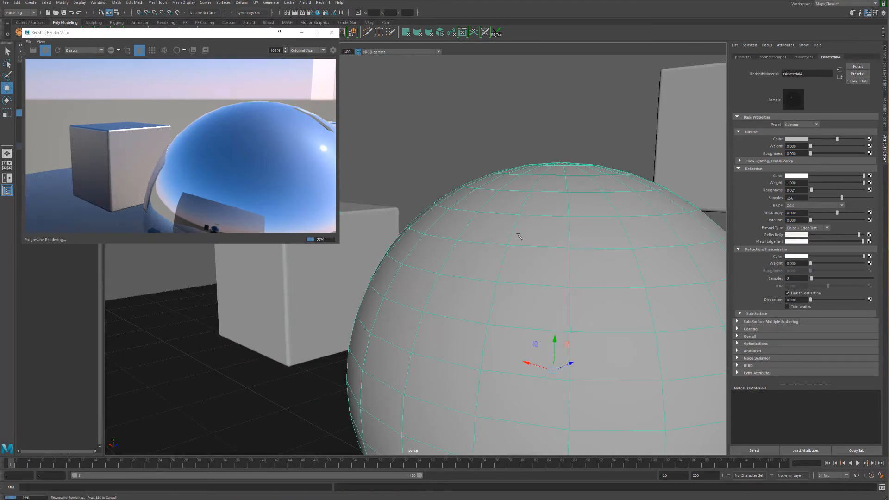
alt+drag(519, 236, 311, 226)
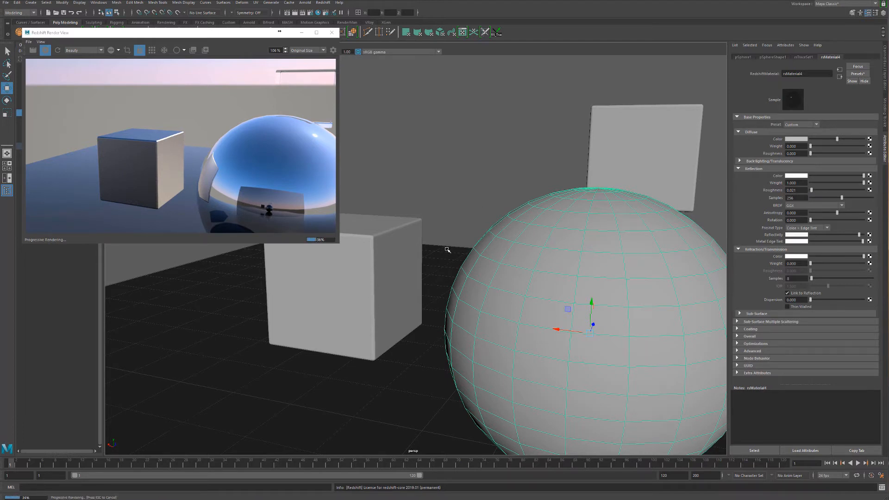
click(622, 123)
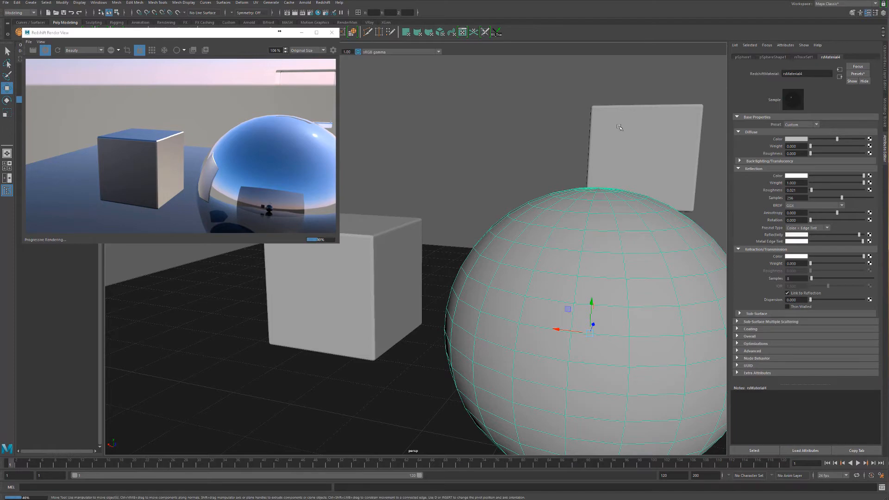
click(805, 126)
click(793, 150)
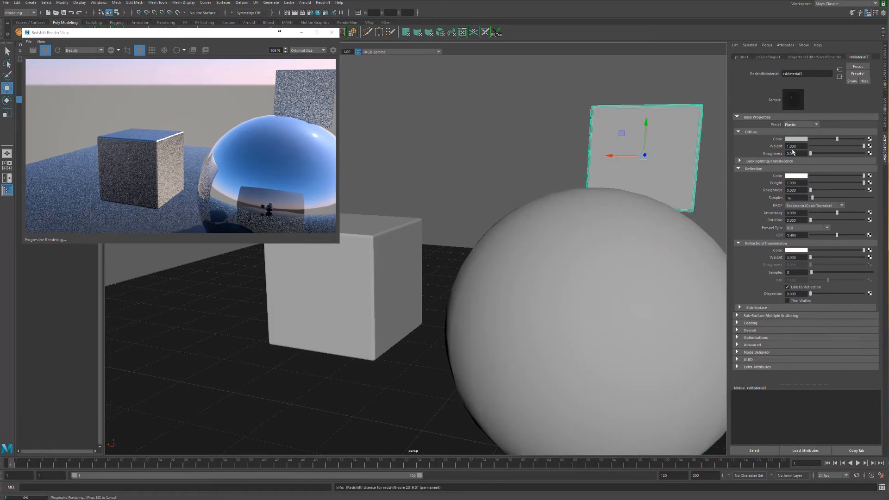
drag(815, 140, 808, 140)
Reposition the black cube (pCube1) so it floats above the floor behind the sphere.
alt+drag(608, 151, 620, 171)
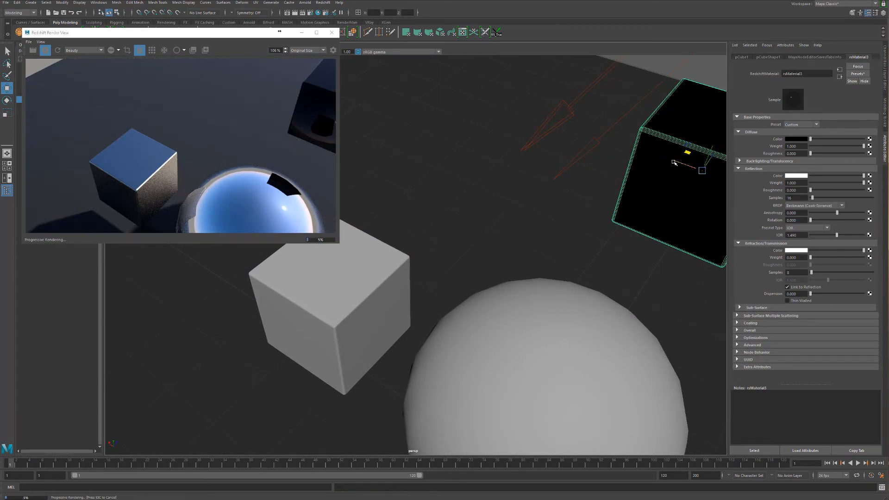
drag(686, 154, 530, 204)
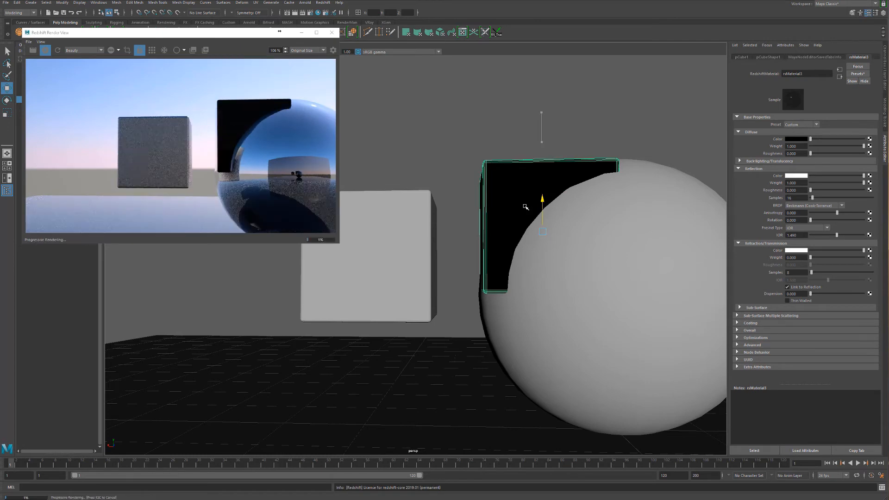
alt+drag(438, 232, 410, 244)
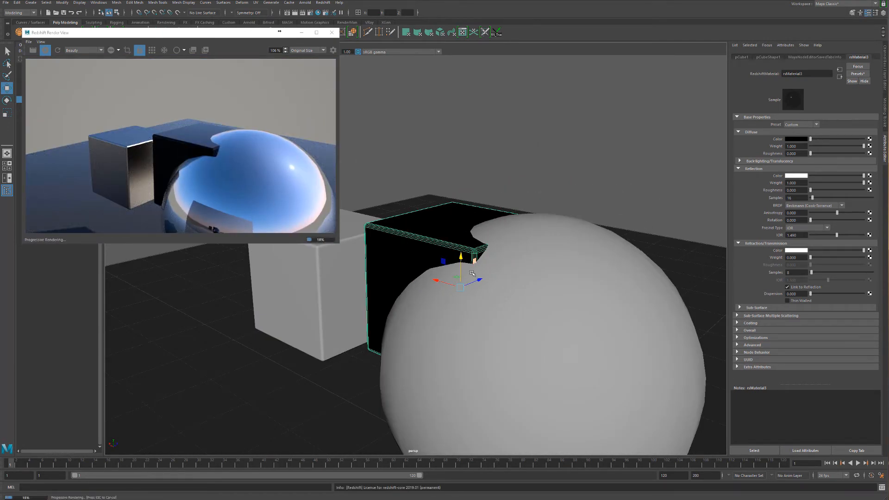
drag(475, 260, 615, 101)
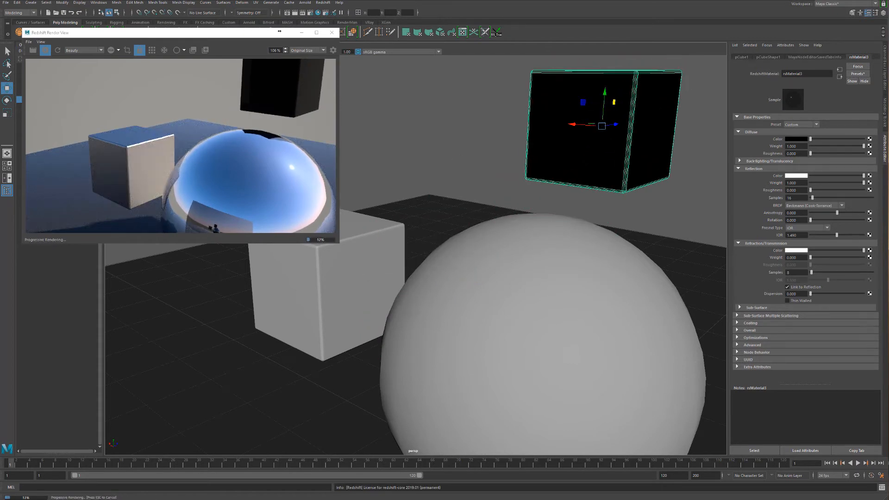
Examine the connections of rsTraceSet1 in the Node Editor, then clear the editor out of the way.
drag(888, 250, 565, 125)
drag(501, 308, 520, 310)
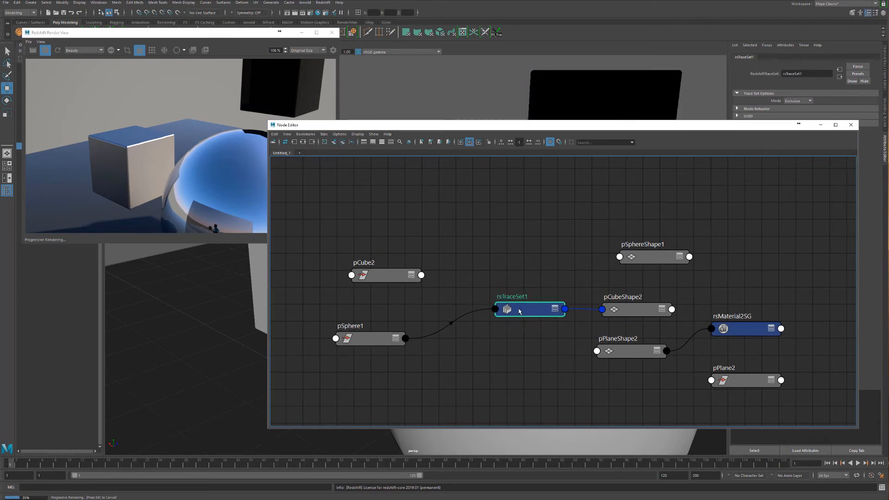
key(alt+F4)
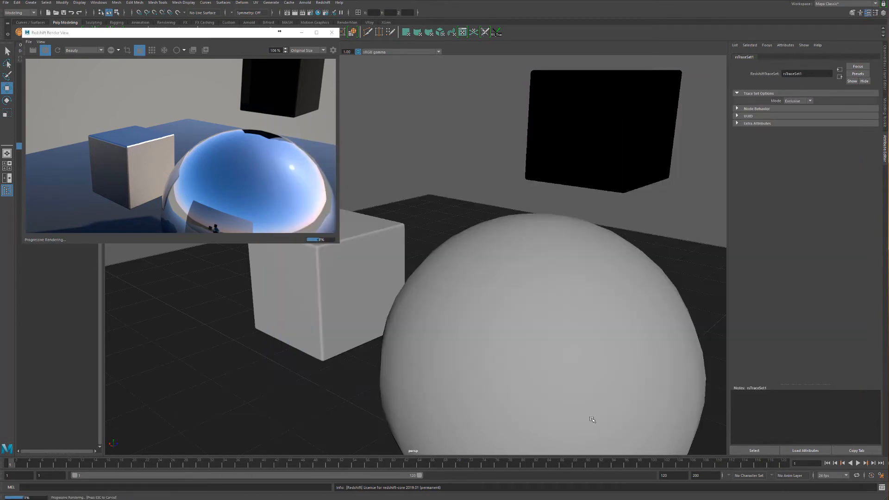
Move the render view clear of the Outliner and select rsTraceSet1 to show its trace set options.
click(365, 288)
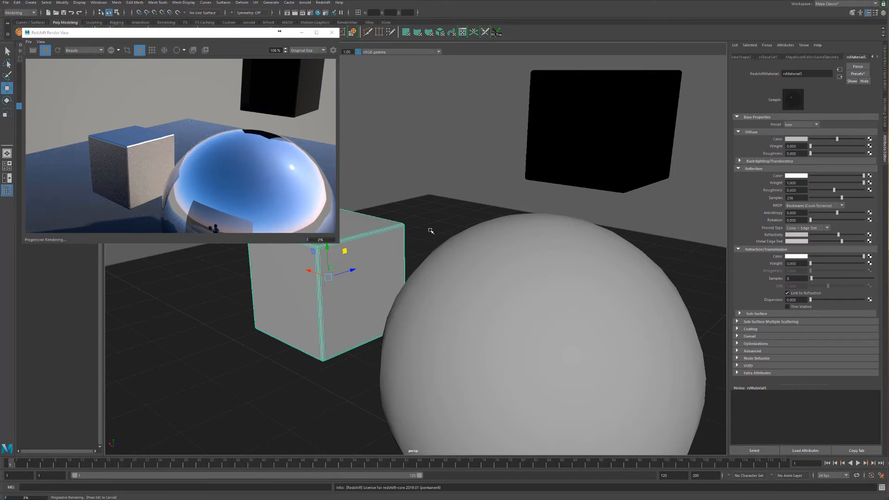
drag(190, 38, 444, 107)
click(42, 147)
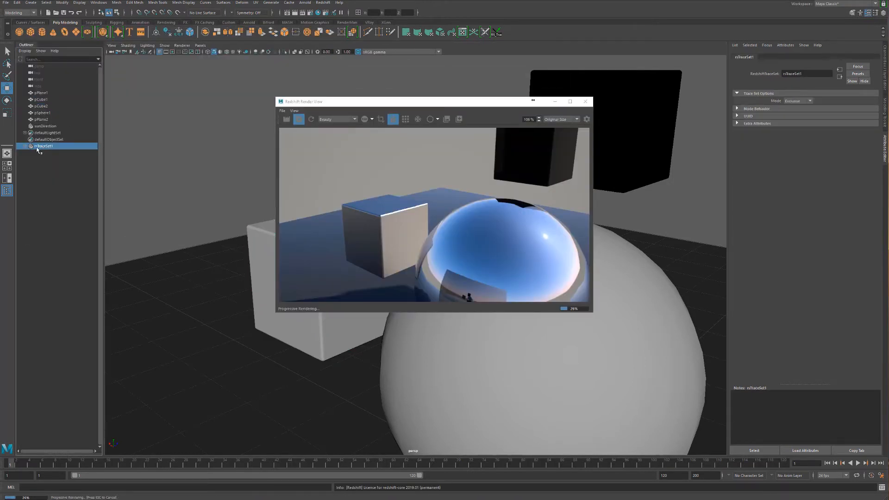
drag(496, 109, 416, 120)
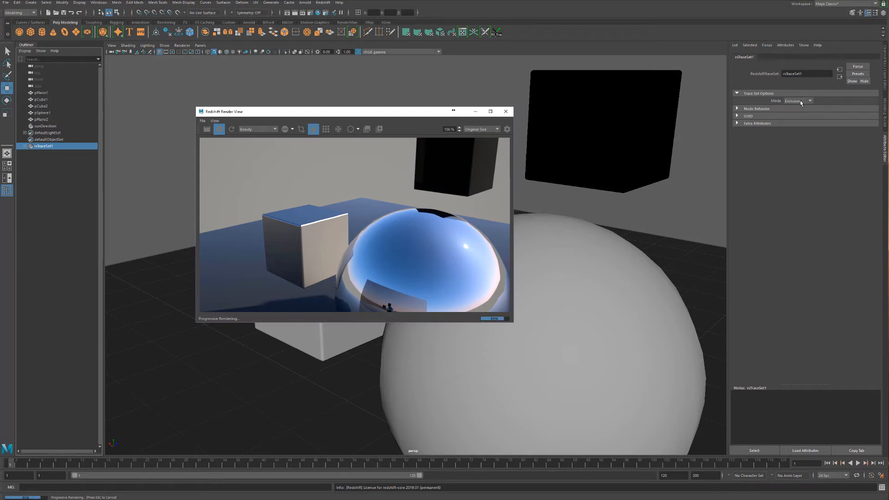
drag(454, 110, 363, 113)
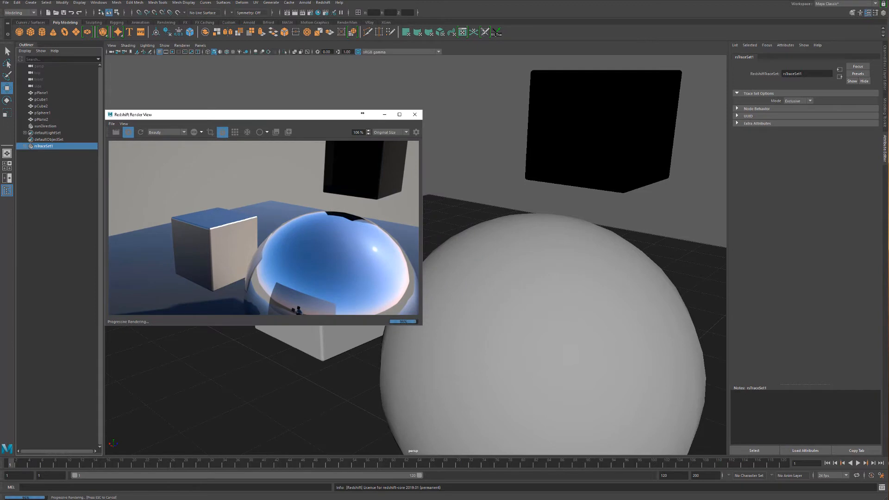
Place the pSphere1 node closer to rsTraceSet1, move the Node Editor aside, and set the trace set's Mode to Inclusive.
drag(888, 114, 651, 154)
drag(458, 371, 488, 373)
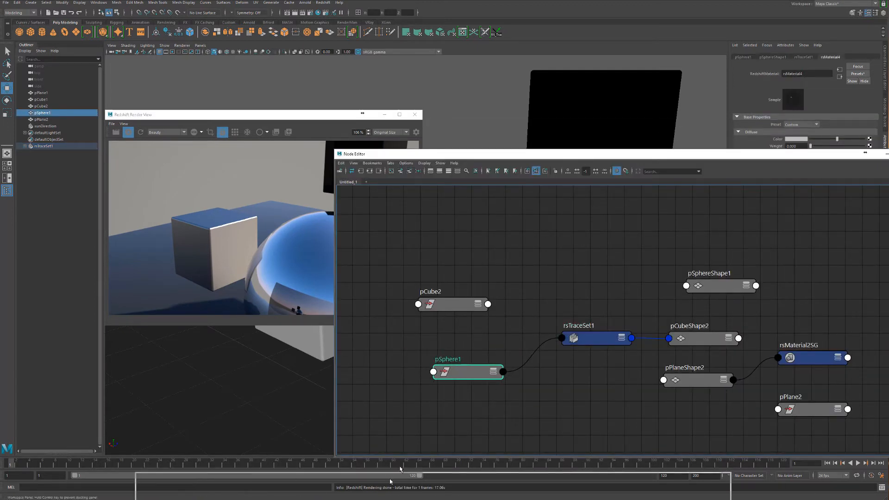
drag(586, 155, 390, 478)
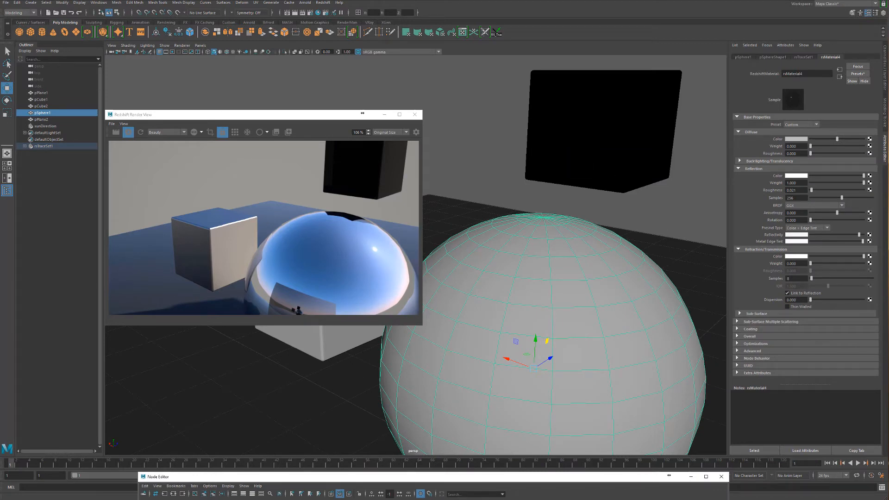
click(44, 146)
click(798, 101)
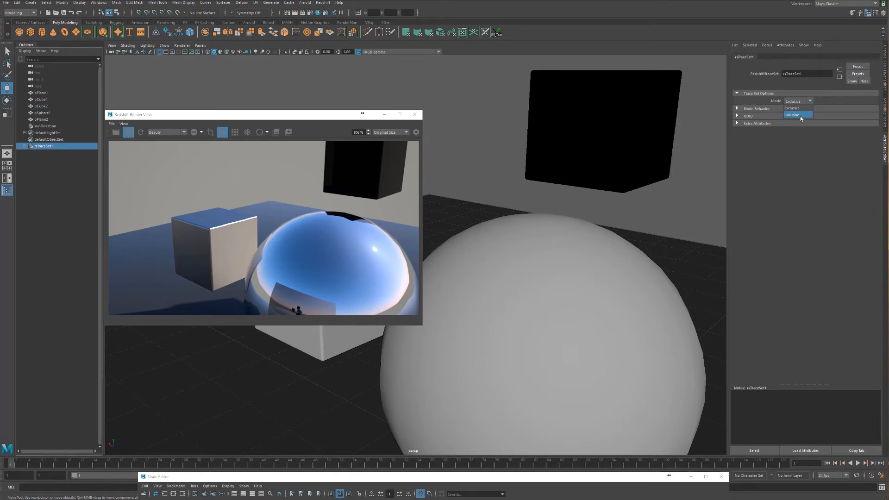
click(801, 116)
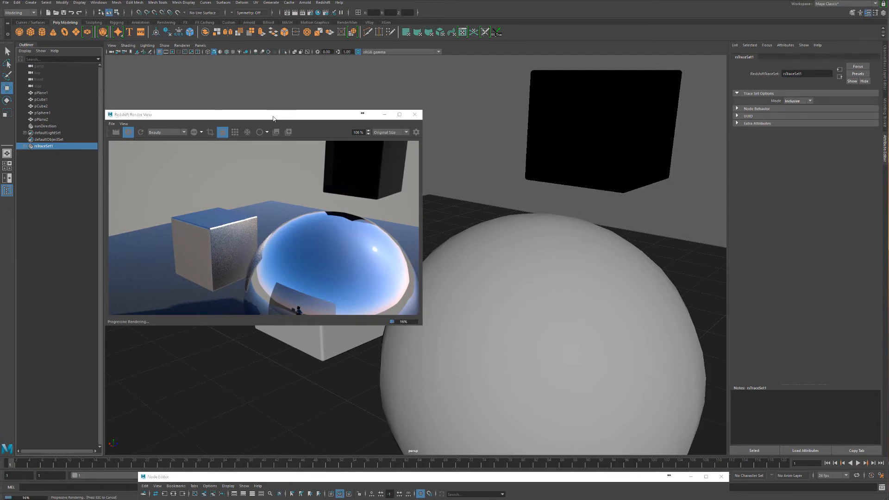
Apply the Platinum preset to the material of the iron cube (pCube2).
drag(273, 117, 406, 122)
click(348, 253)
click(655, 116)
click(802, 125)
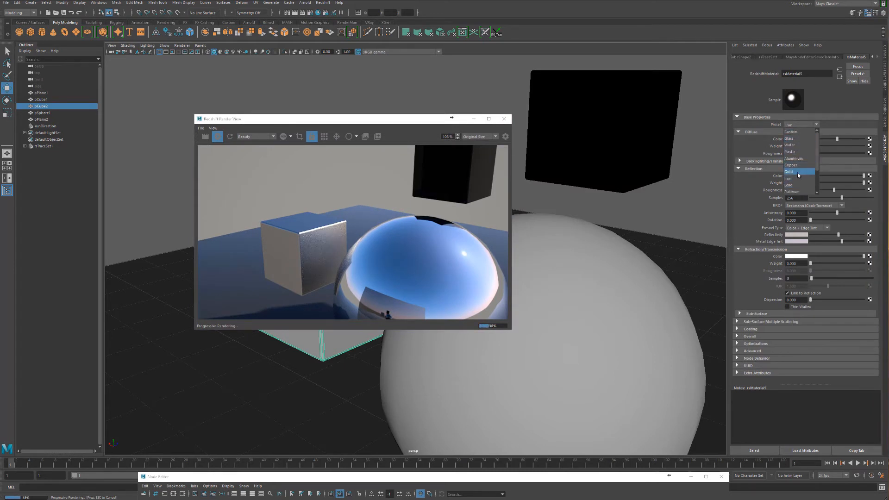
click(793, 192)
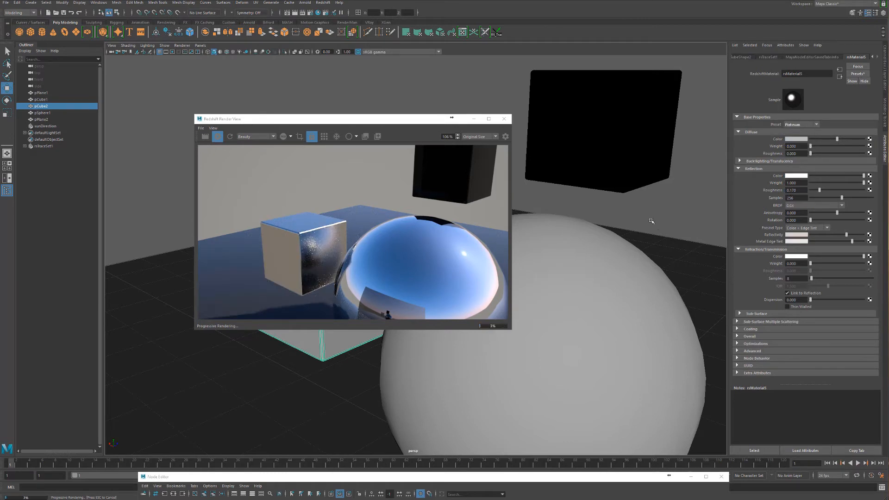
Set the reflection roughness of pCube2's material to 0 and move the render view off the sphere and cube.
click(590, 301)
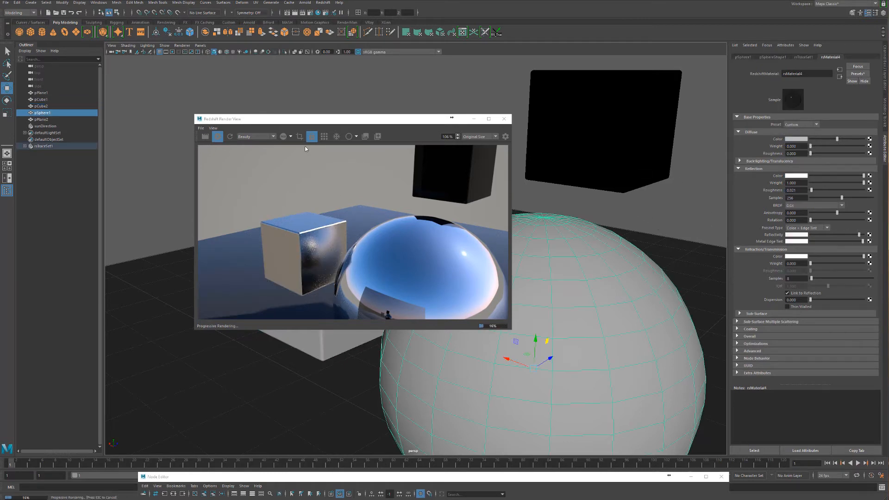
drag(305, 119, 471, 88)
click(287, 297)
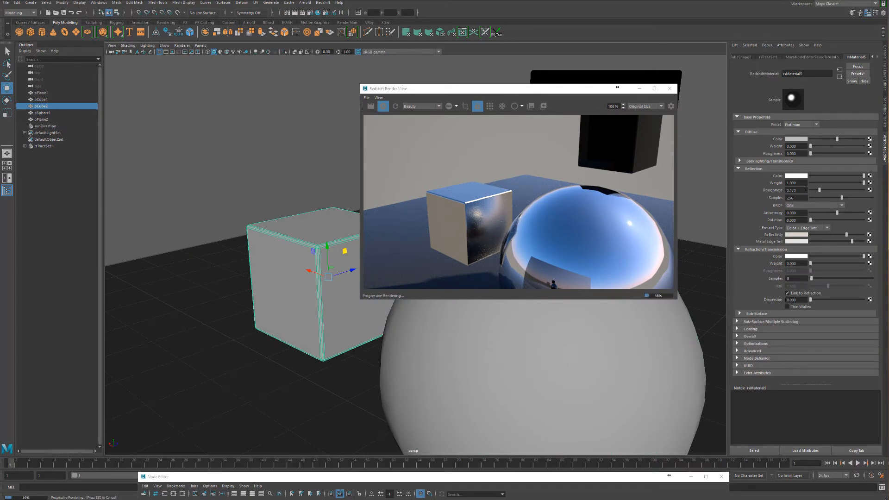
click(480, 351)
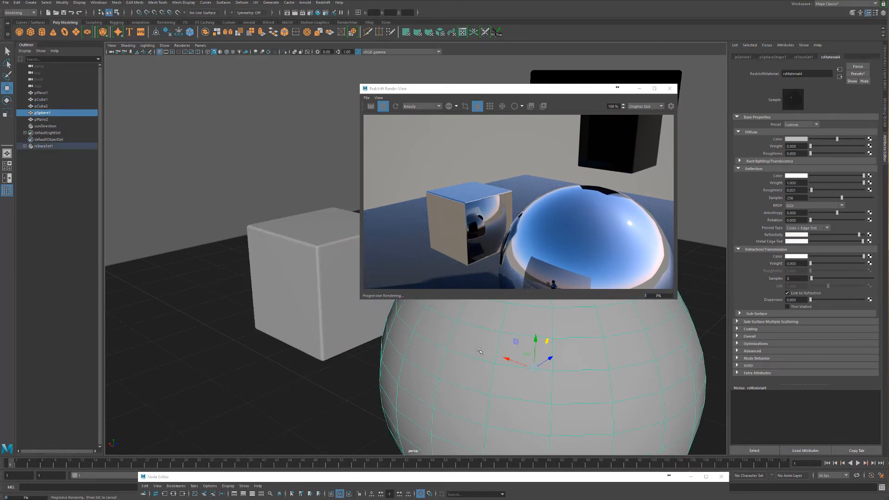
drag(532, 93, 185, 104)
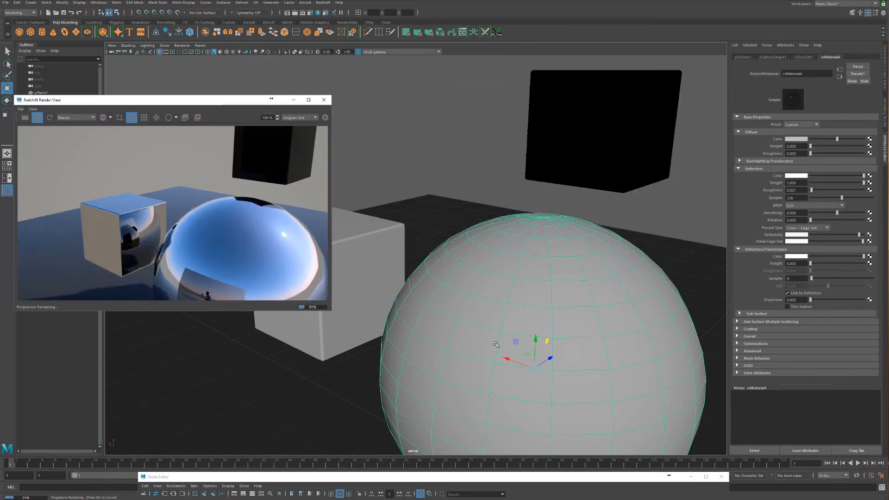
click(378, 288)
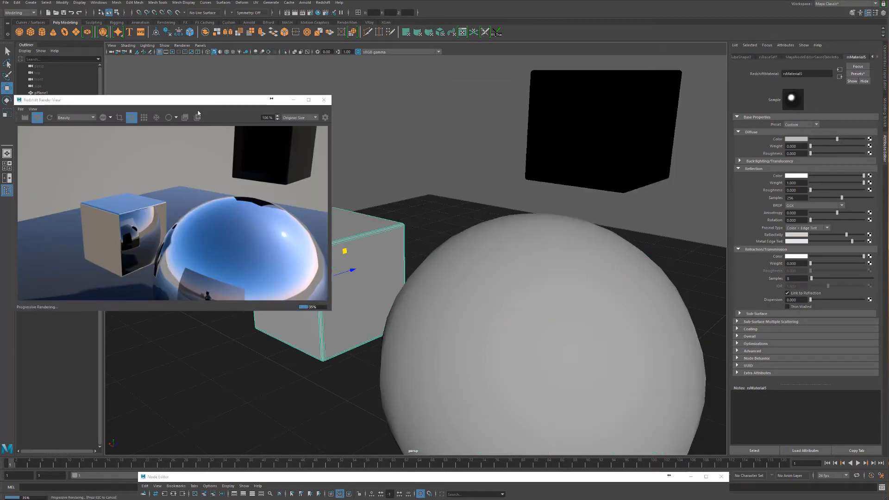
Reposition the platinum cube (pCube2) with the render view moved off it, and select the black cube (pCube1).
drag(195, 100, 634, 99)
drag(344, 252, 335, 111)
drag(296, 136, 297, 189)
alt+right_drag(438, 173, 357, 171)
alt+middle_drag(440, 180, 301, 224)
click(420, 194)
scroll(431, 197, down, 3)
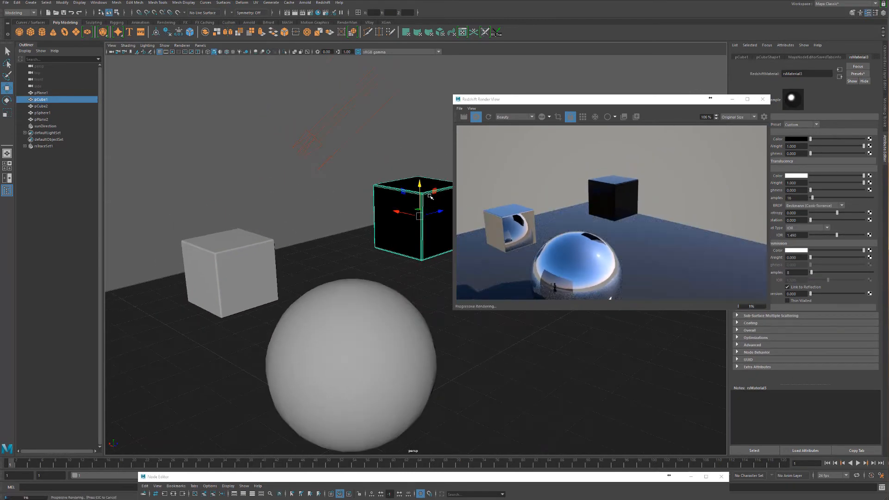
Move the black cube (pCube1) so it sits just above and behind the sphere.
drag(434, 191, 357, 201)
alt+drag(275, 270, 449, 383)
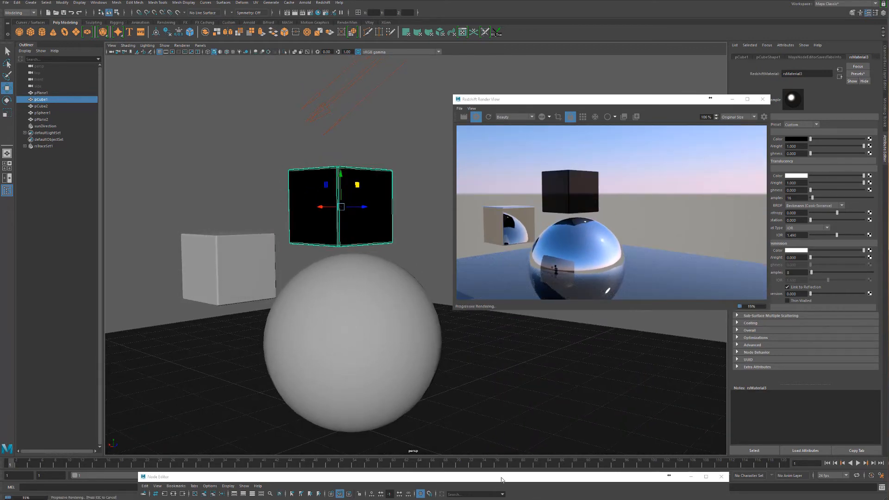
Arrange the render view and Node Editor so both are visible, and review rsTraceSet1's Mode with Inclusive kept.
drag(502, 480, 477, 347)
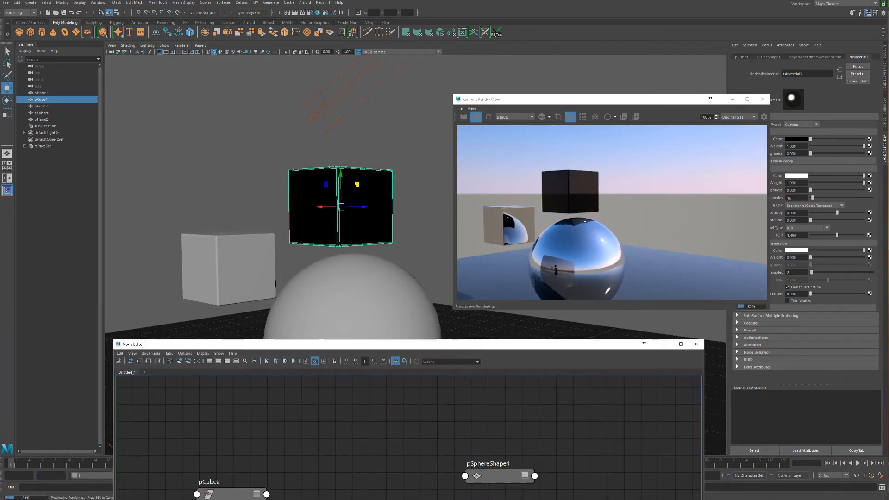
click(603, 106)
drag(595, 105, 283, 79)
click(799, 103)
click(776, 110)
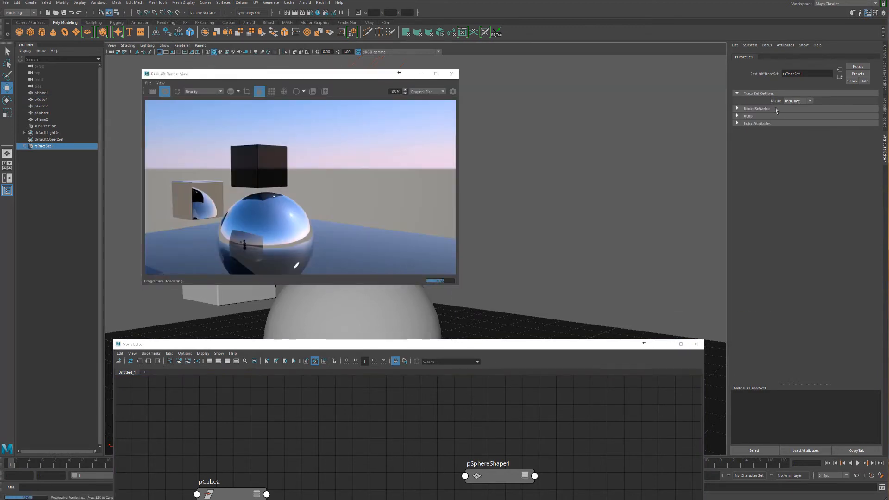
drag(450, 345, 665, 164)
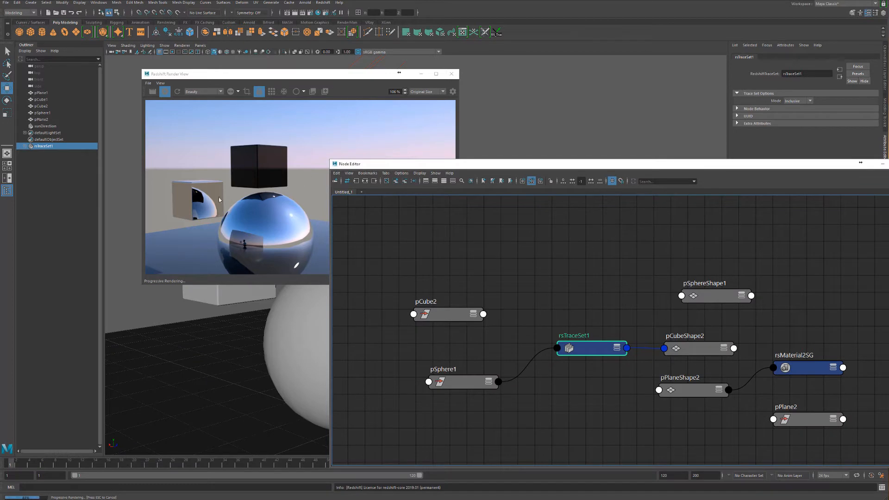
Move the pSphere1 node away from rsTraceSet1 and set the trace set's Mode to Exclusive.
drag(465, 389, 429, 385)
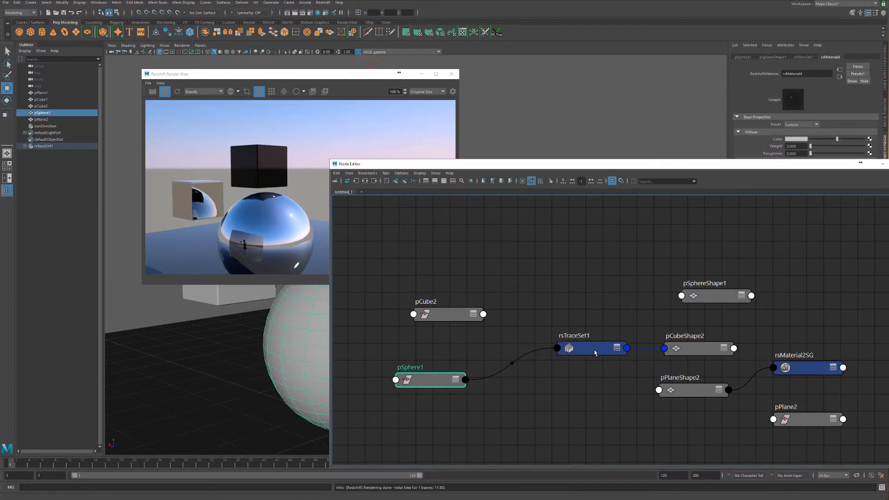
click(595, 353)
click(799, 101)
click(794, 114)
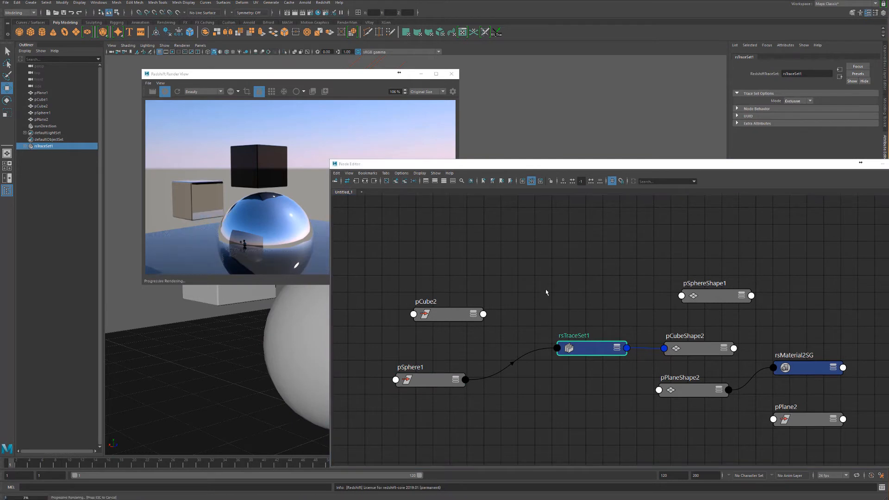
Disconnect pSphere1 from rsTraceSet1, move the Node Editor out of the viewport, and select the sphere.
drag(434, 387, 482, 367)
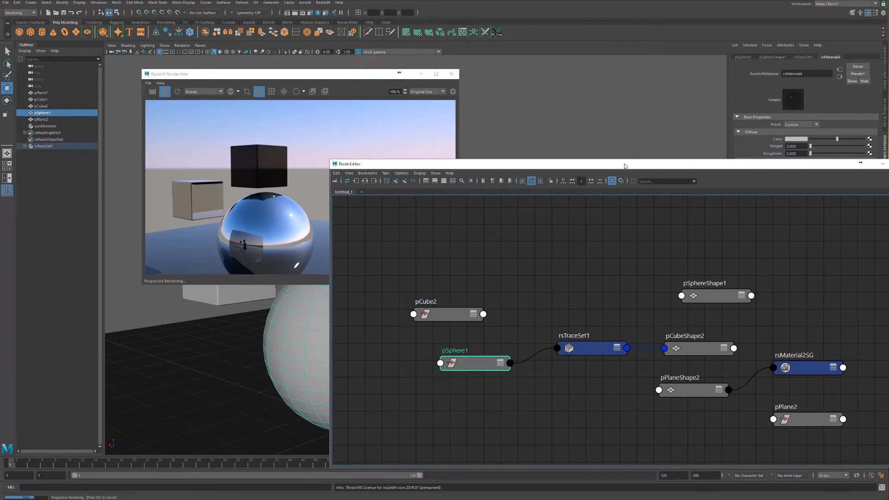
drag(625, 166, 888, 166)
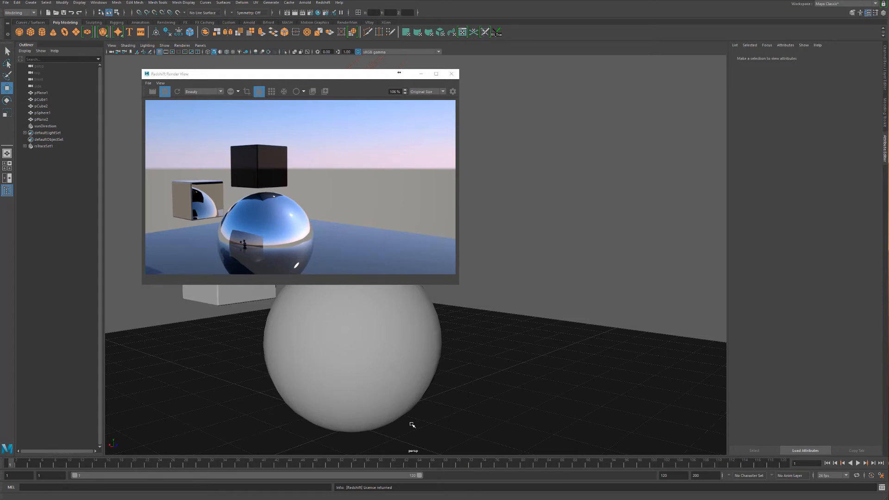
click(357, 325)
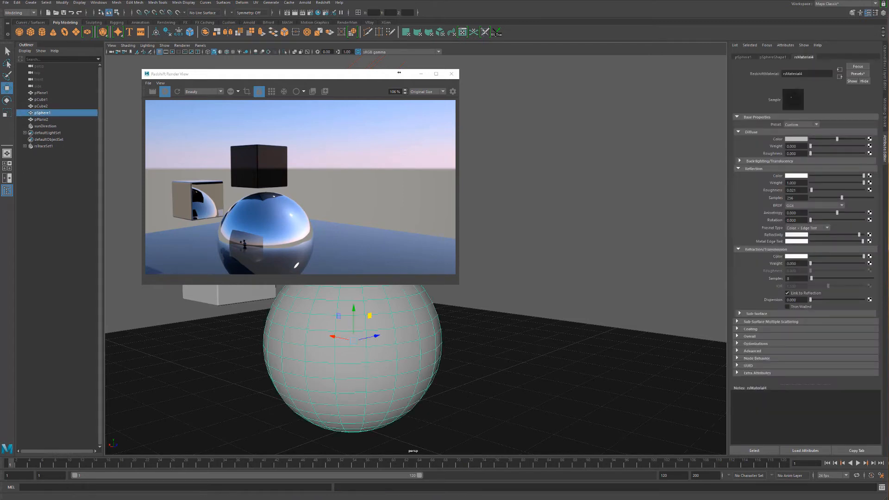
Face the reflective wall plane with the render view moved aside, and shift the black cube (pCube1) sideways off the sphere.
drag(551, 499, 366, 499)
drag(314, 75, 635, 133)
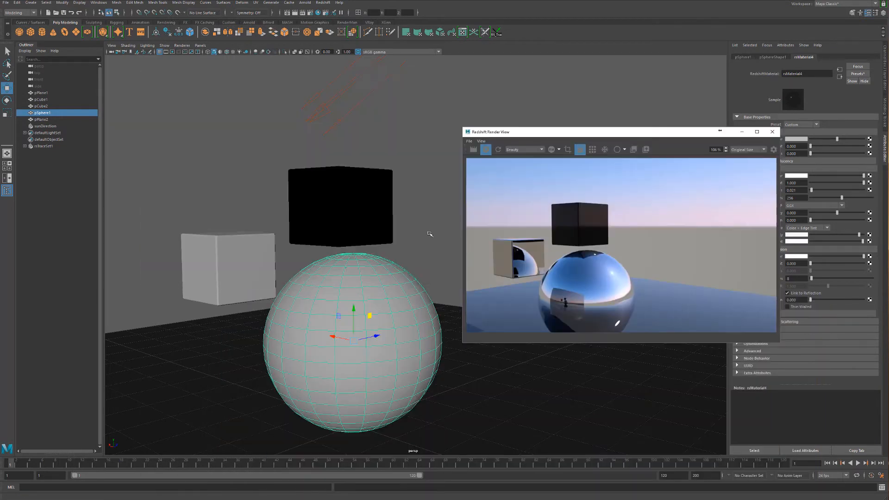
alt+drag(427, 233, 208, 209)
alt+drag(354, 205, 359, 213)
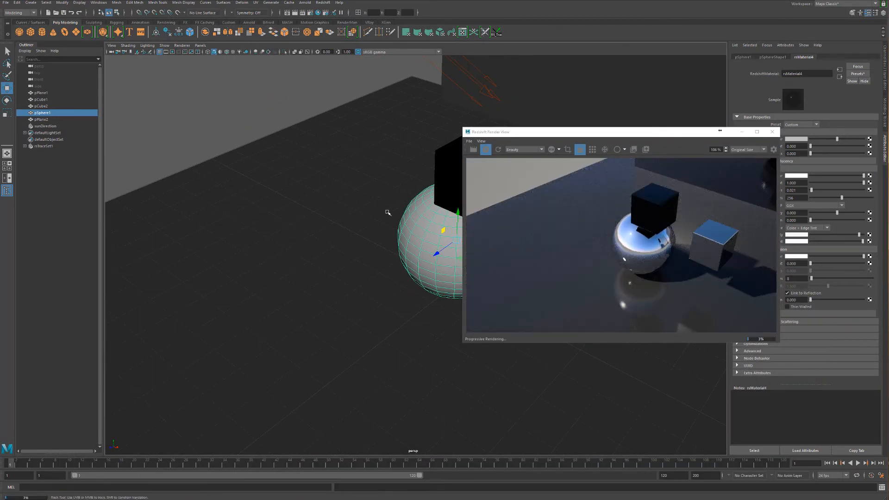
alt+middle_drag(387, 213, 300, 270)
alt+drag(300, 271, 297, 315)
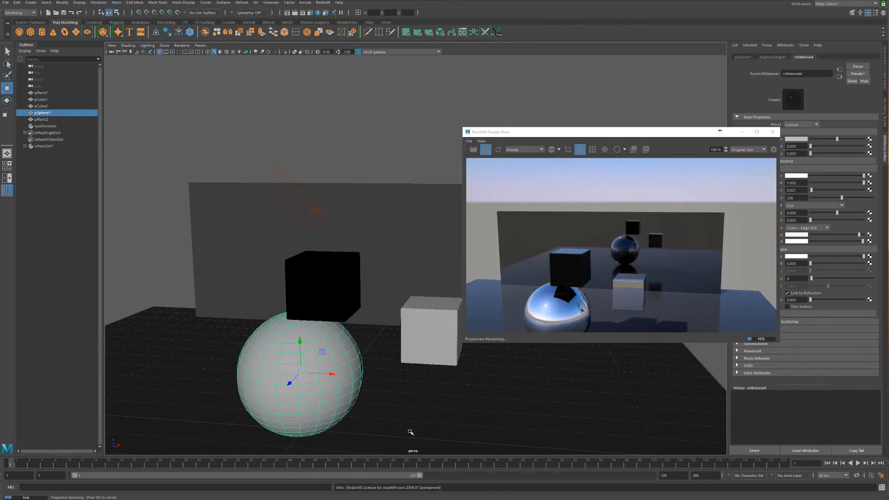
click(339, 292)
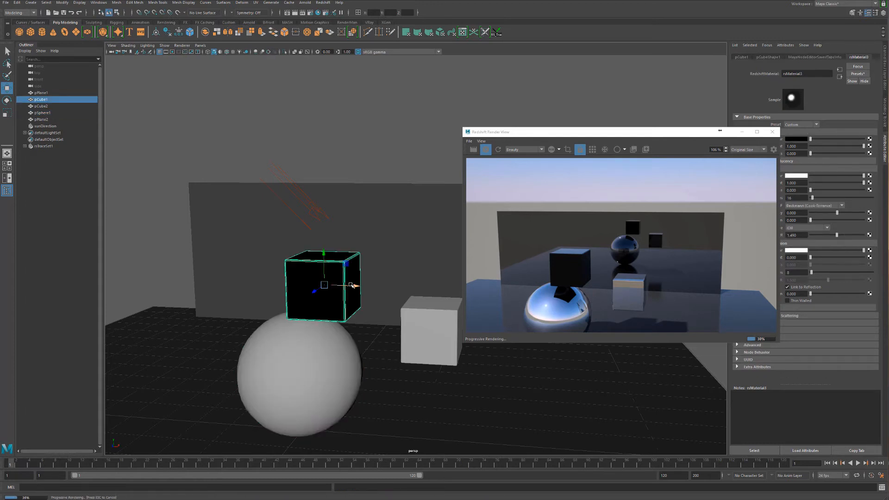
drag(350, 287, 253, 278)
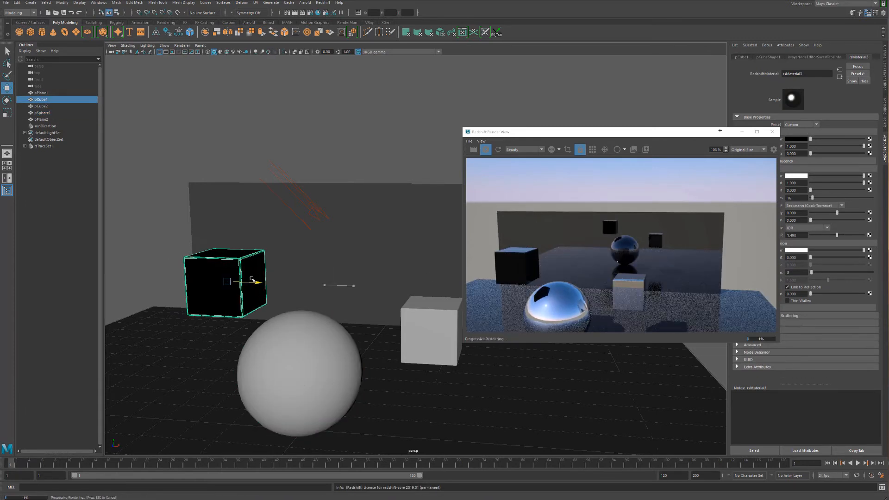
Delete the existing rsTraceSet1 and create a new reflection trace set for the wall plane's shape (pPlaneShape2).
click(44, 146)
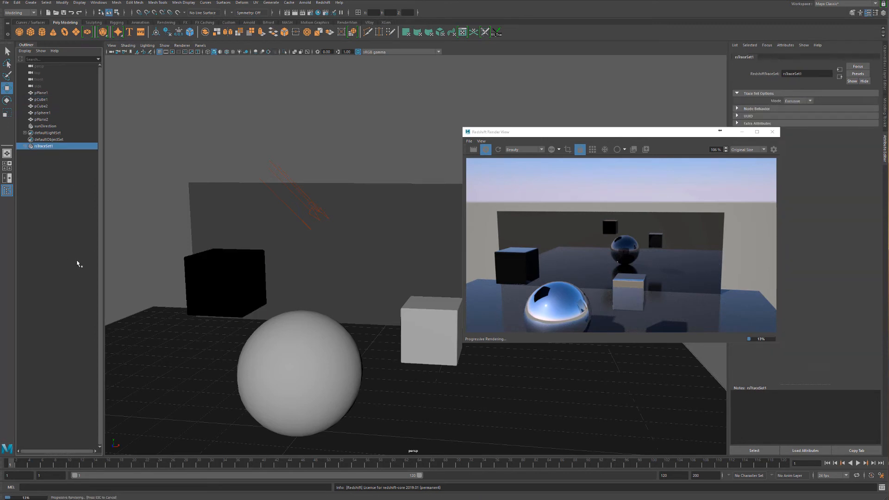
key(Delete)
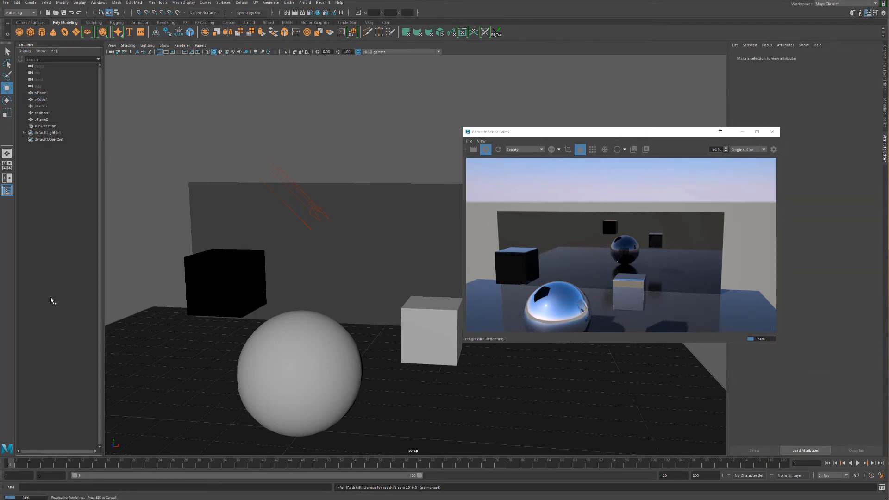
drag(589, 132, 232, 98)
click(550, 214)
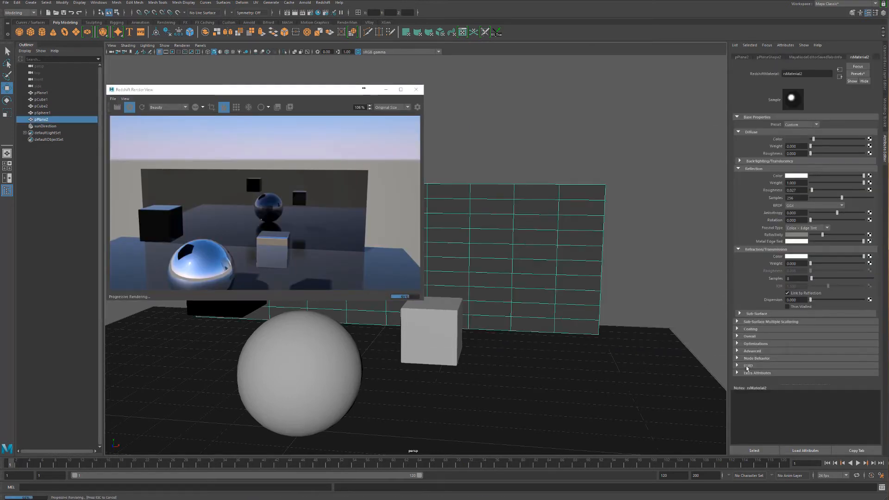
click(760, 58)
scroll(765, 338, down, 1)
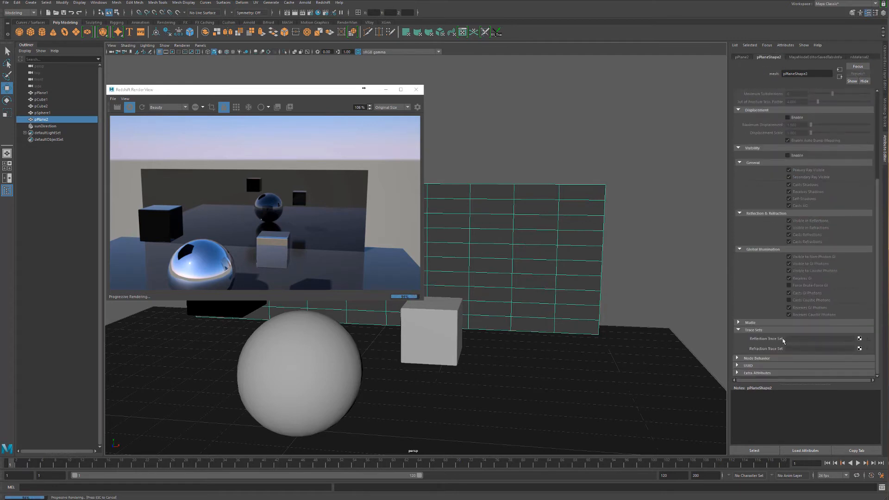
click(859, 339)
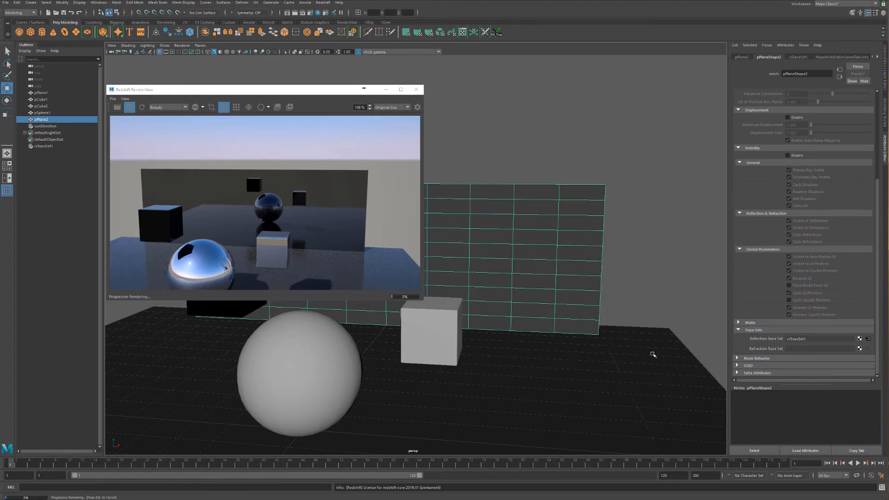
click(869, 339)
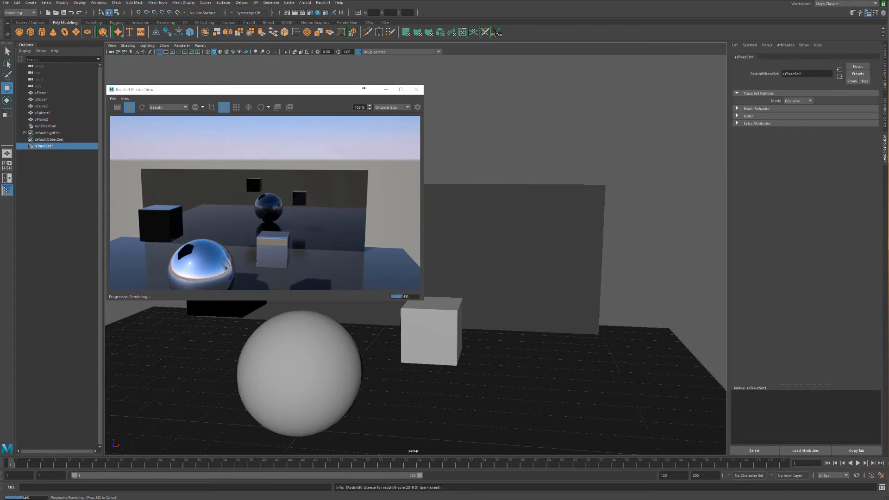
Bring the Node Editor beside the render view and line up the pSphere1, rsTraceSet1 and pPlaneShape2 nodes.
drag(284, 86, 270, 25)
drag(888, 254, 567, 112)
drag(535, 293, 545, 344)
click(653, 340)
drag(653, 341, 669, 361)
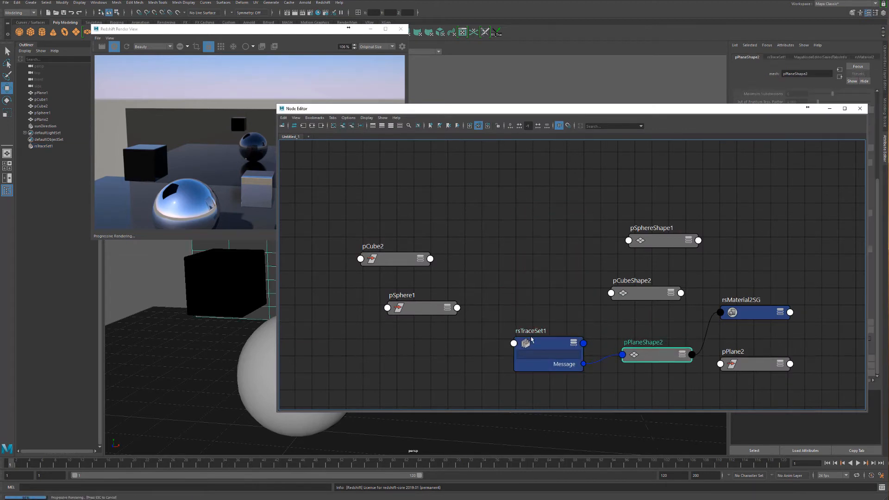
drag(421, 308, 385, 340)
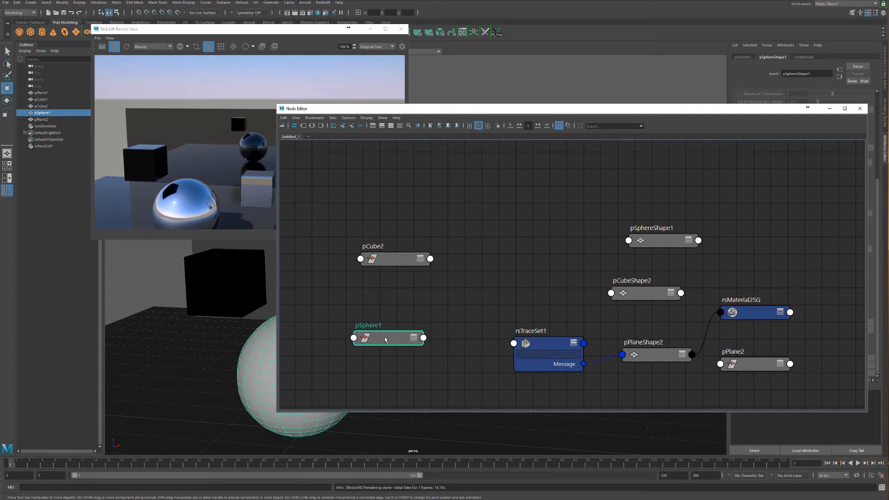
drag(394, 110, 471, 169)
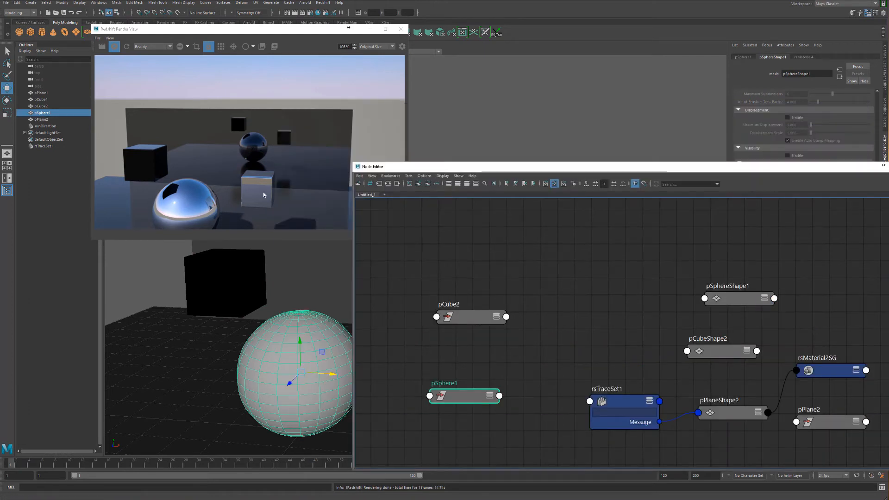
Connect pSphere1's instObjGroups output to the dagSetMembers input of rsTraceSet1.
click(500, 397)
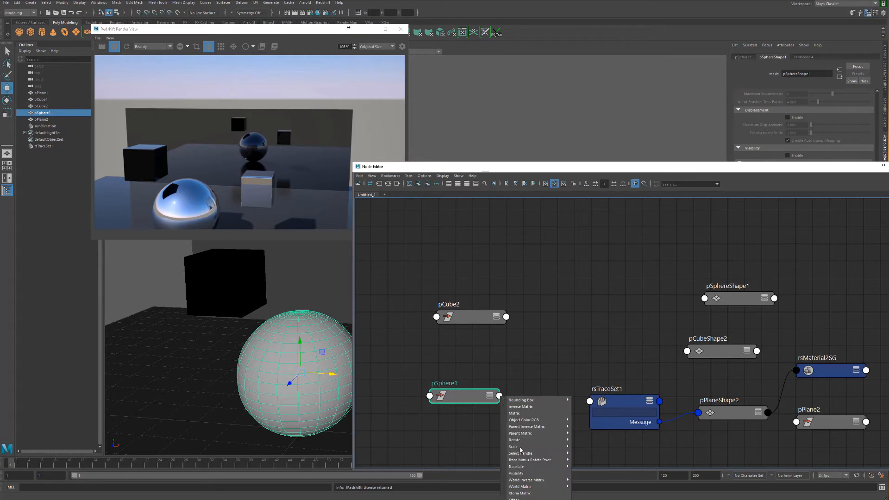
click(526, 498)
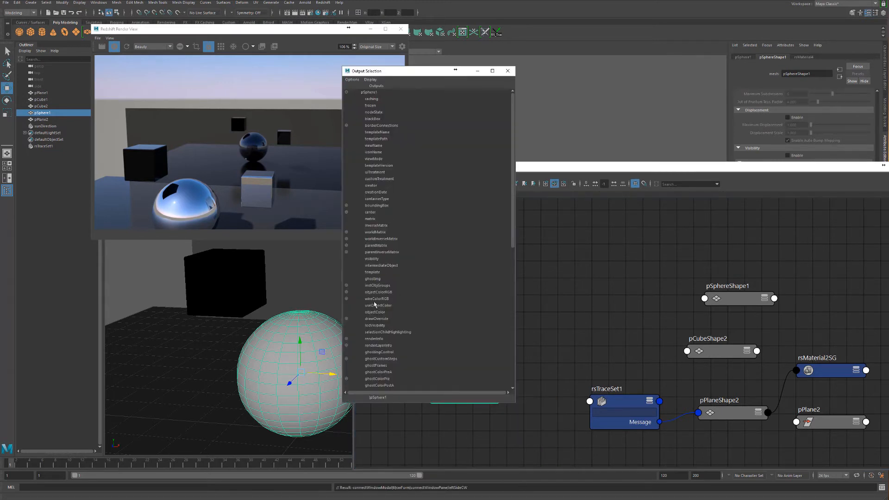
click(378, 287)
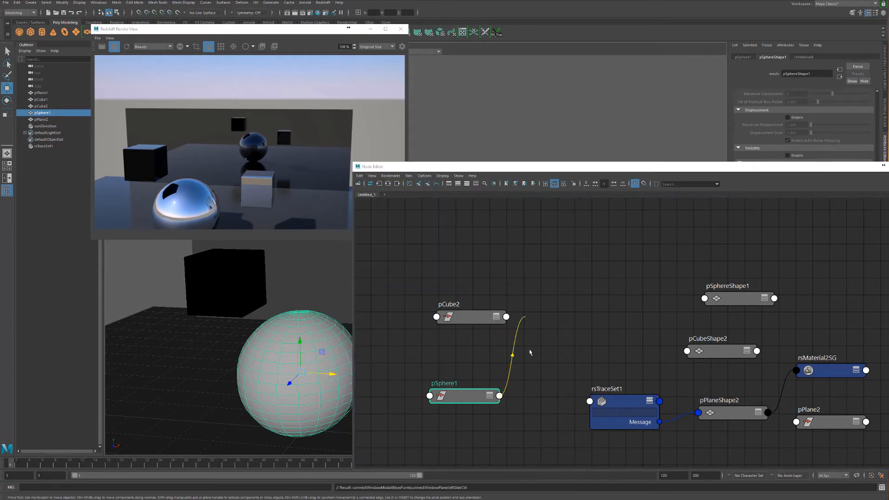
click(589, 402)
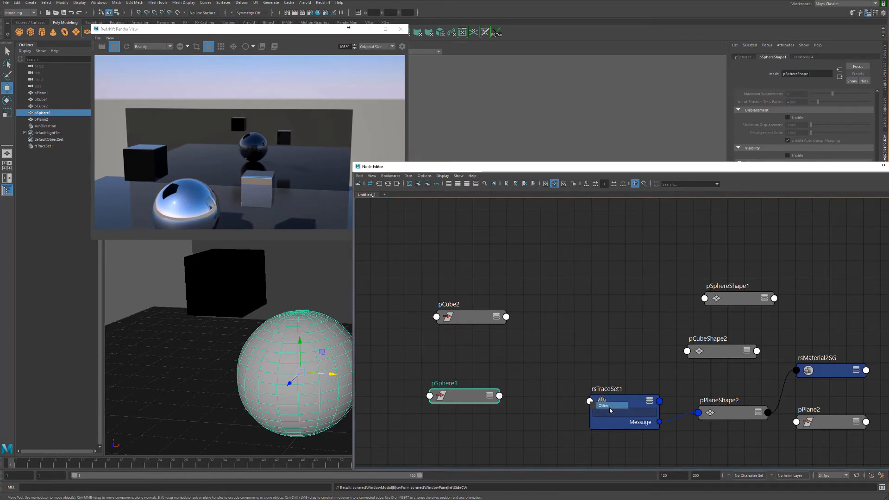
click(605, 406)
click(374, 205)
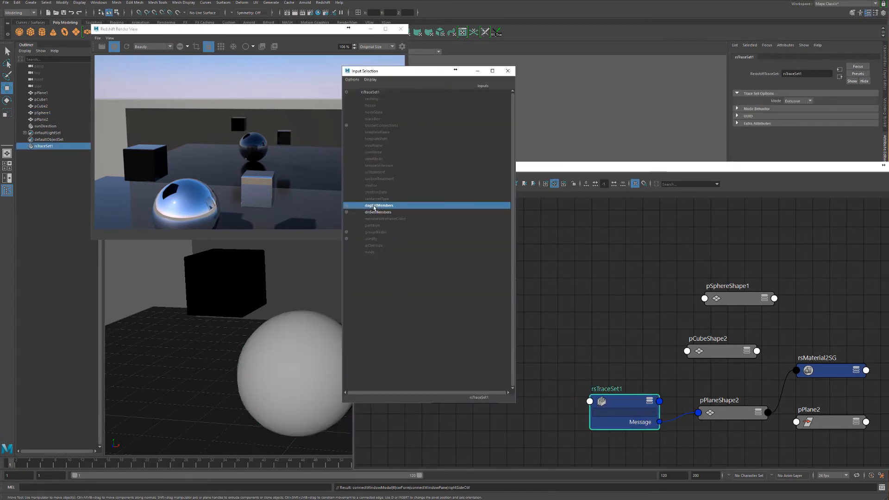
Expand rsTraceSet1's Dag Set Members, rearrange the nodes, and connect pCube2's instObjGroups output to Dag Set Members[1].
drag(599, 429, 574, 379)
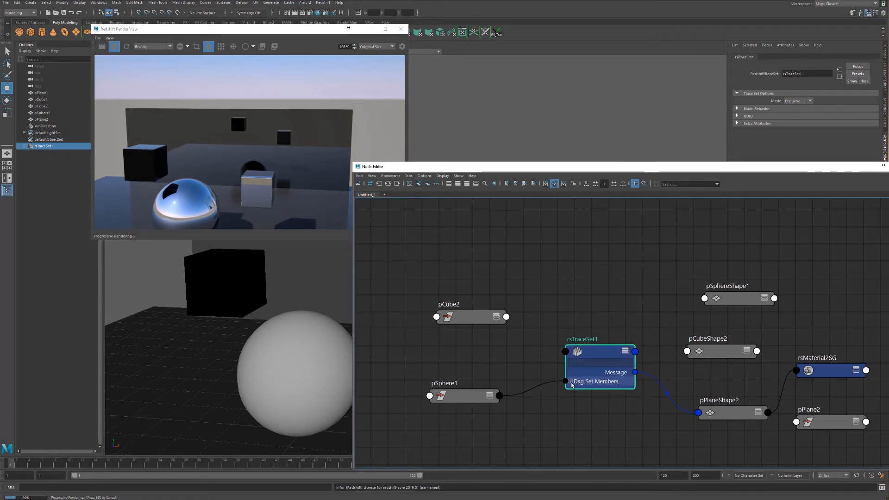
click(571, 382)
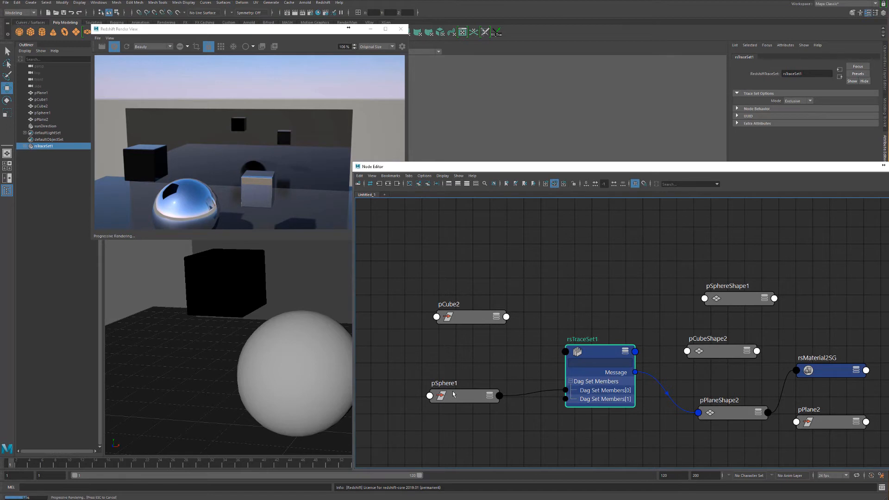
drag(454, 394, 468, 253)
drag(476, 318, 461, 301)
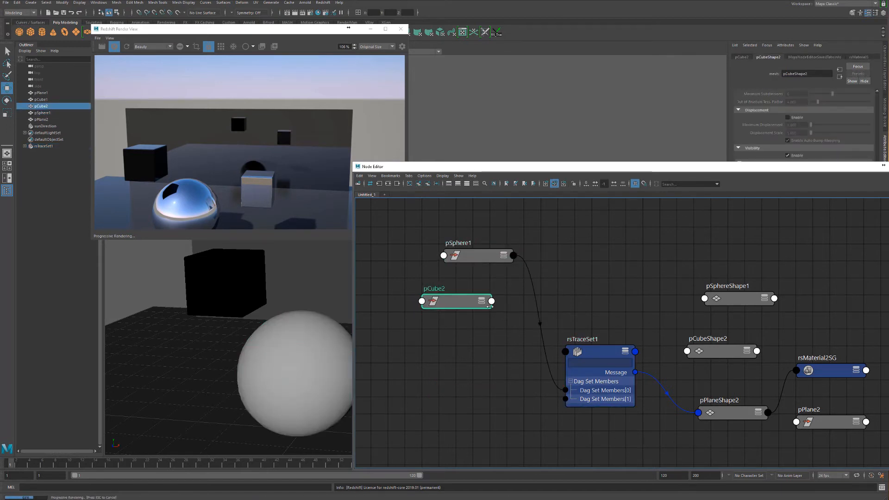
click(491, 302)
click(509, 407)
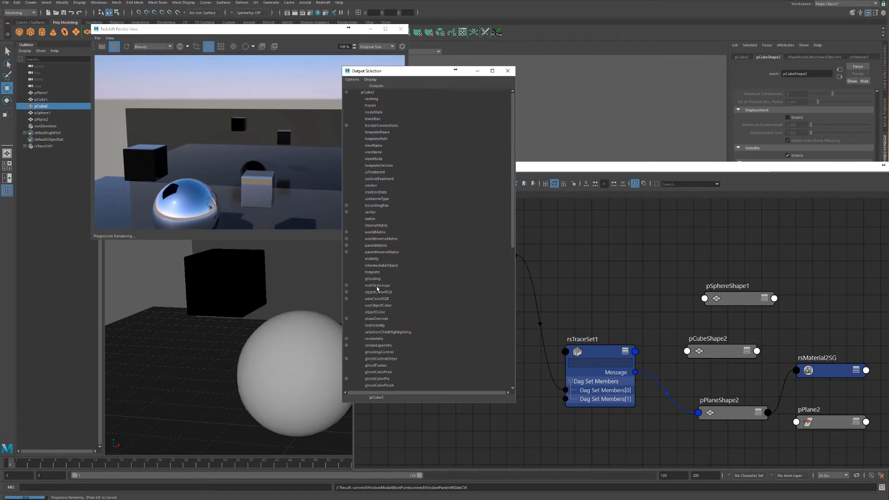
click(378, 286)
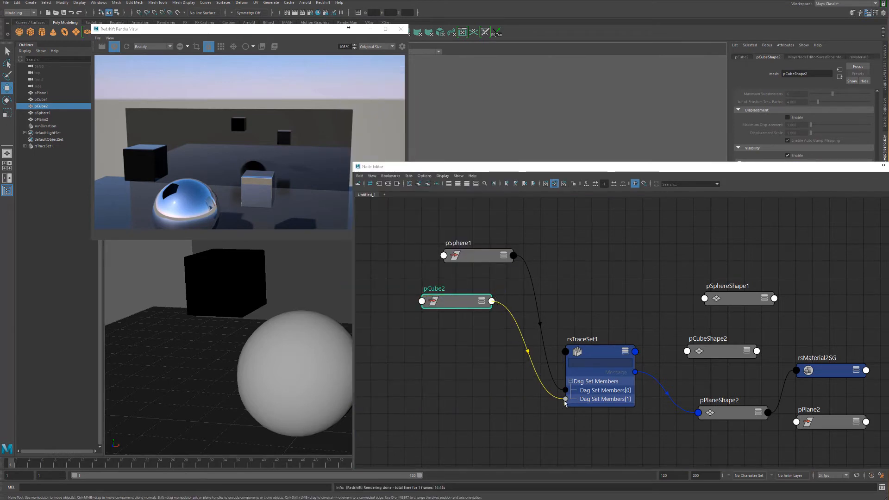
click(566, 398)
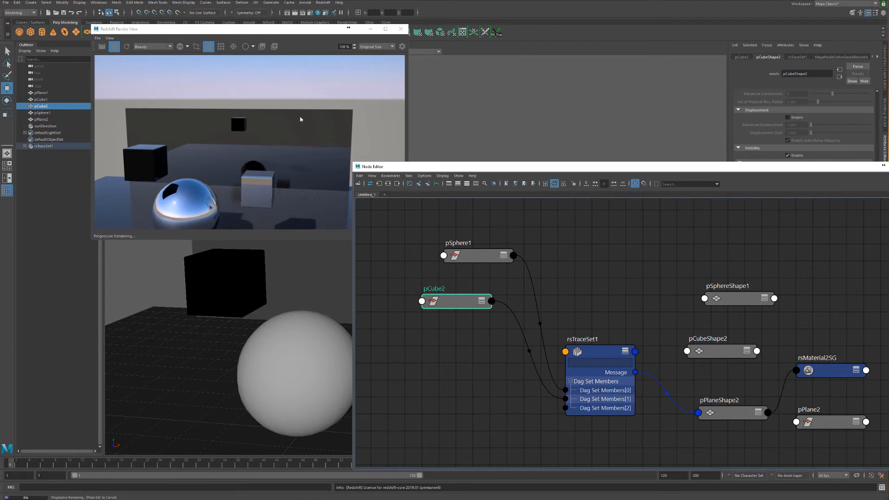
mouse_move(252, 279)
alt+mouse_down()
mouse_move(264, 277)
mouse_move(257, 286)
mouse_move(246, 277)
alt+mouse_up()
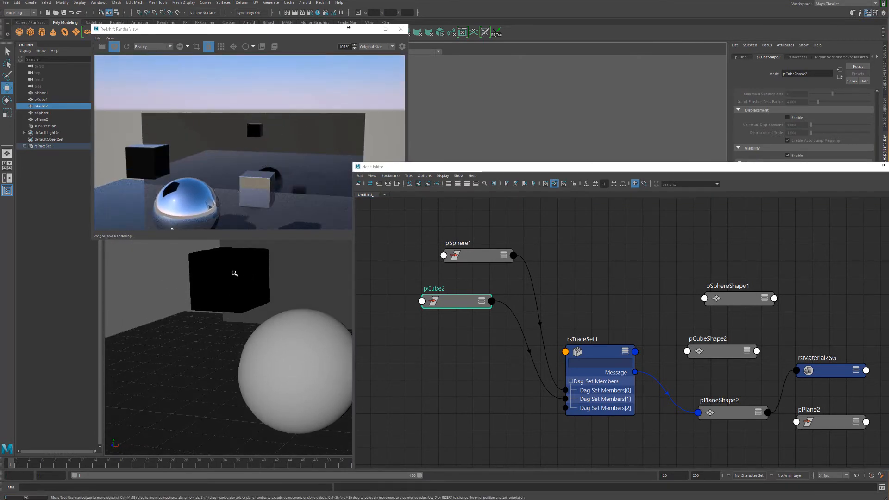
Add the black cube (pCube1) to the node graph and connect its instObjGroups output to rsTraceSet1's Dag Set Members[2].
click(235, 274)
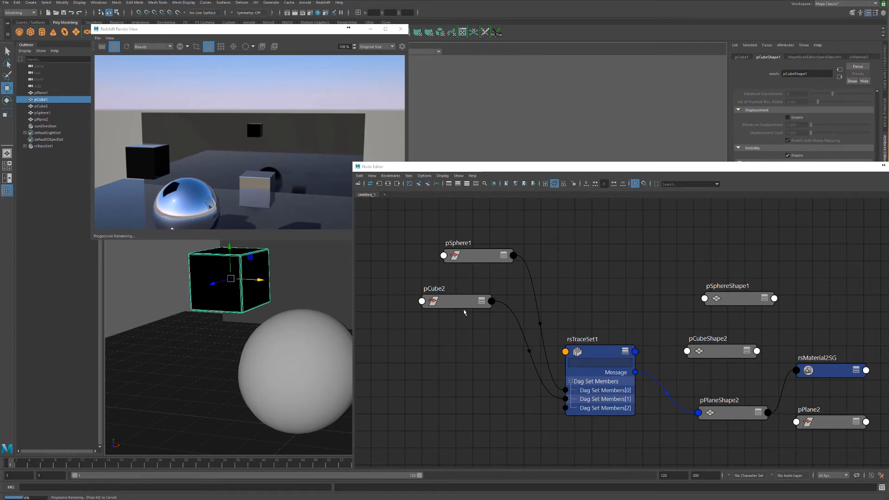
click(418, 184)
drag(724, 233, 444, 358)
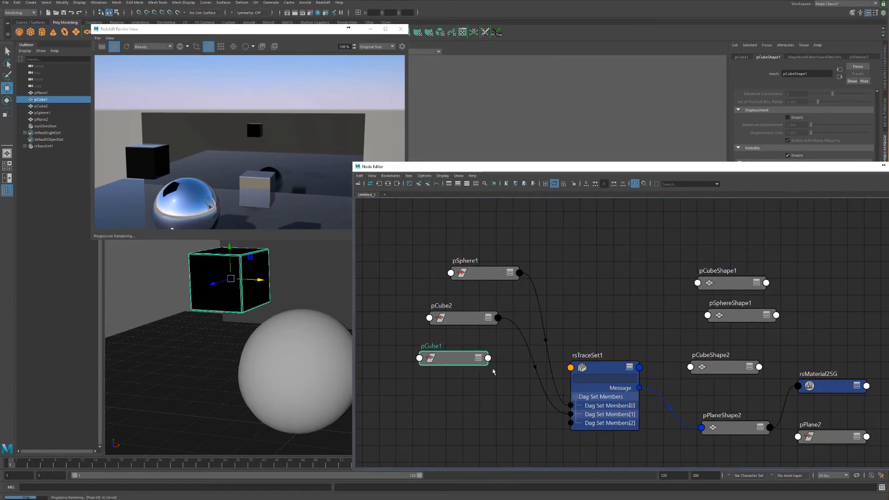
click(488, 358)
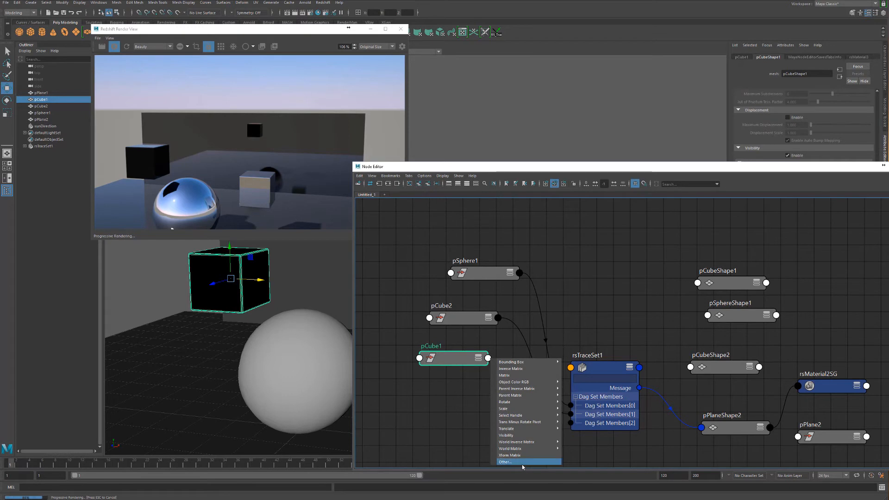
click(504, 462)
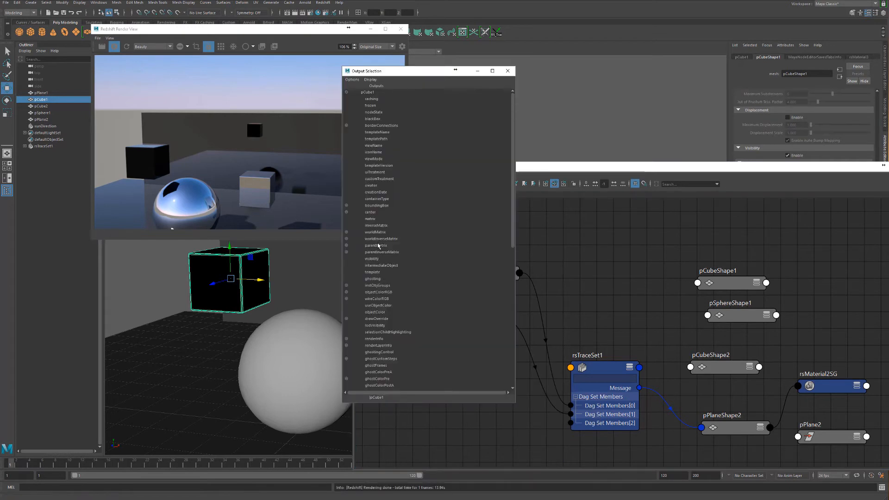
click(370, 285)
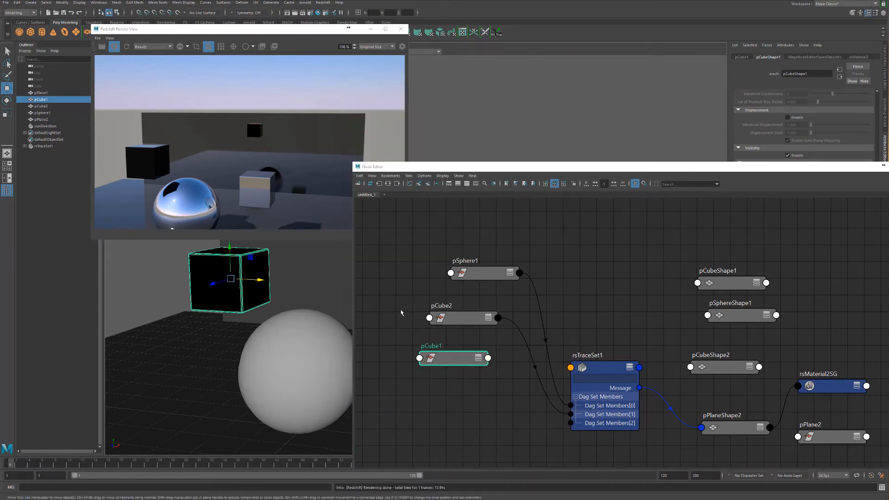
click(572, 419)
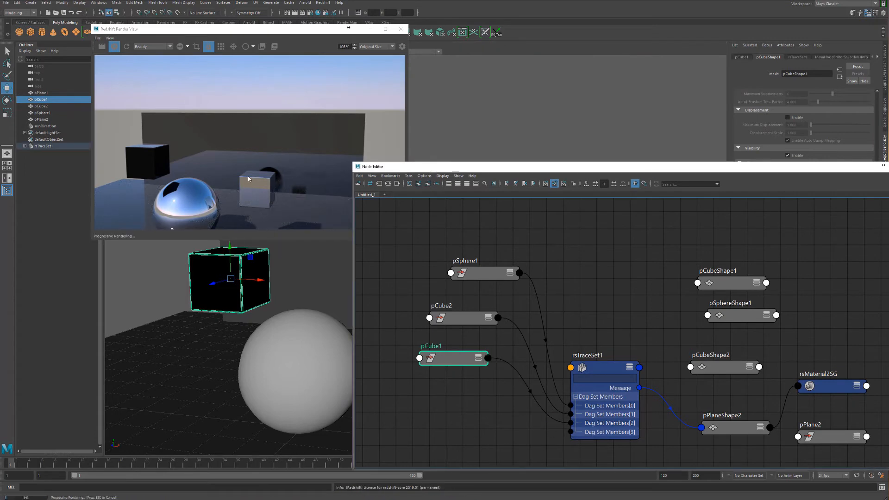
Switch the wall plane's rsTraceSet1 mode to Inclusive and back to Exclusive to compare the reflections of both cubes and the sphere.
drag(502, 168, 296, 499)
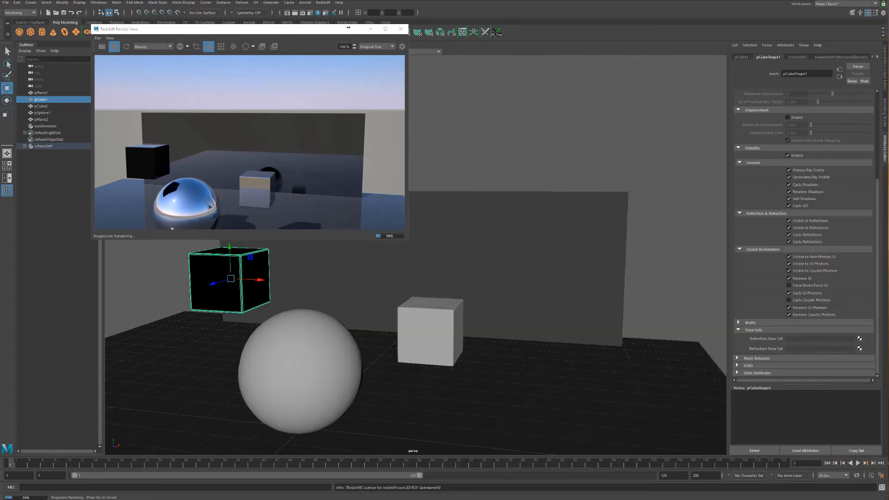
alt+drag(433, 266, 466, 268)
alt+drag(406, 279, 422, 287)
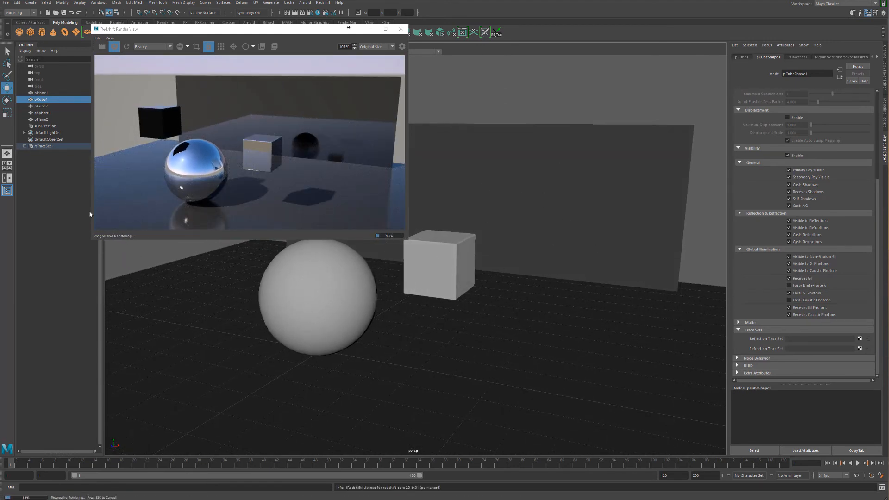
click(557, 185)
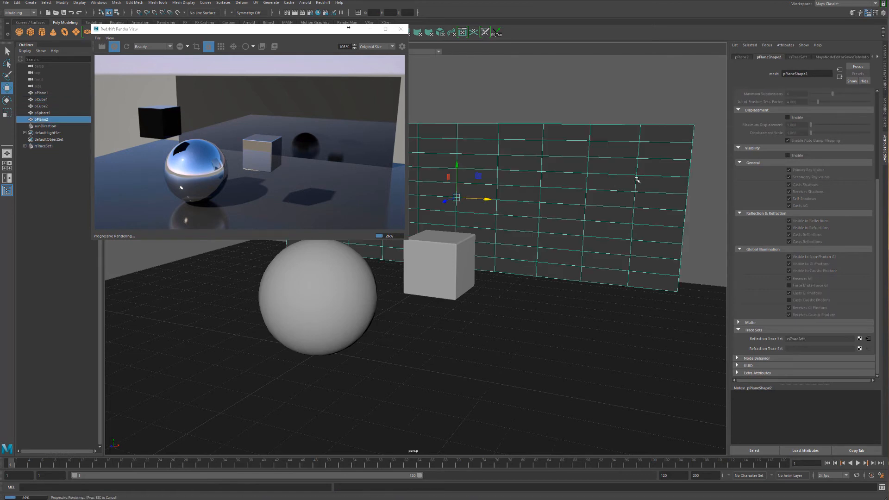
click(798, 57)
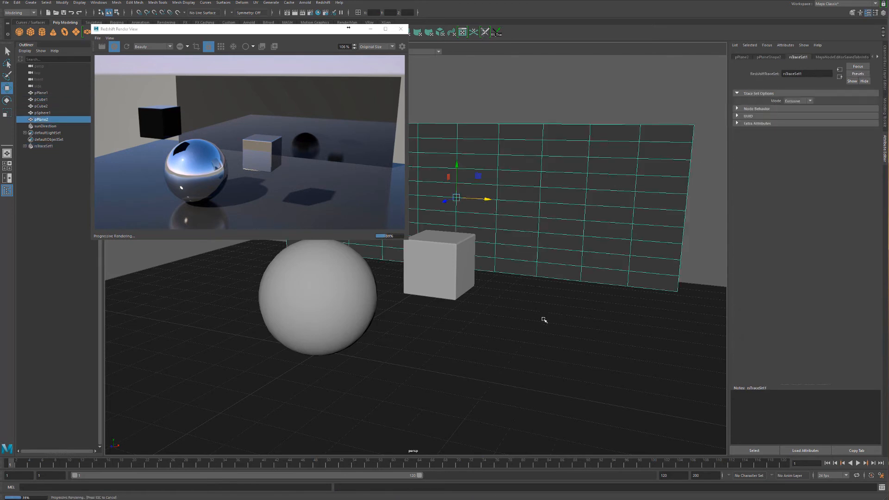
click(803, 105)
click(794, 115)
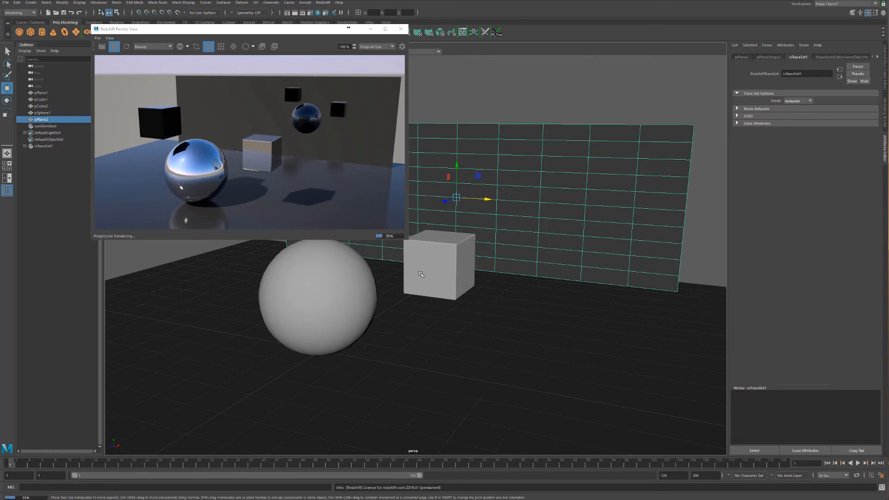
click(797, 103)
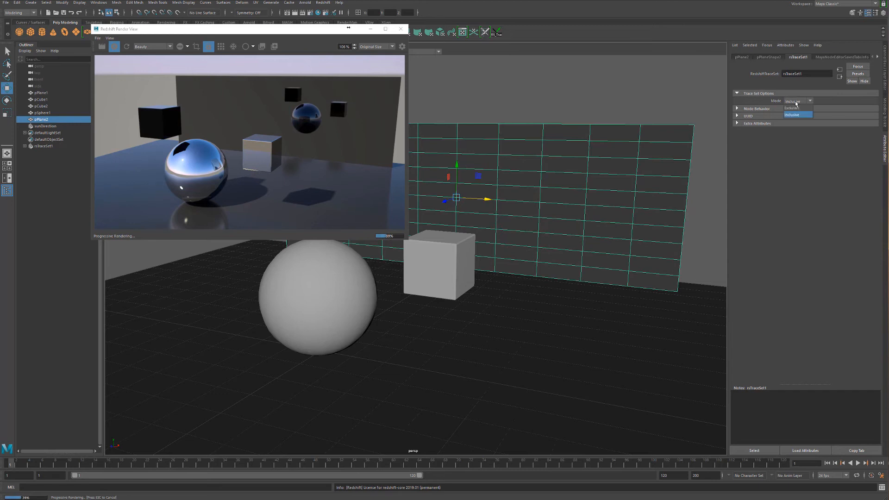
click(796, 107)
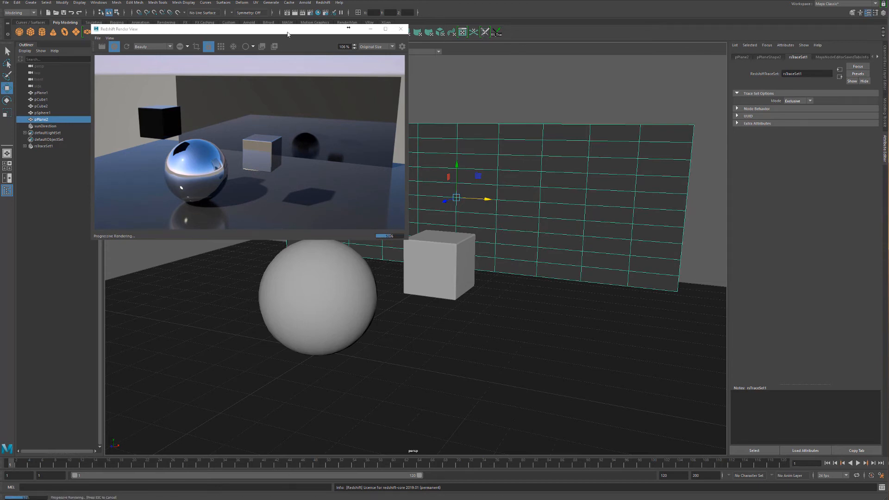
Bring the Node Editor back over the viewport, delete the rsTraceSet1 node, and close the Node Editor.
drag(288, 33, 316, 75)
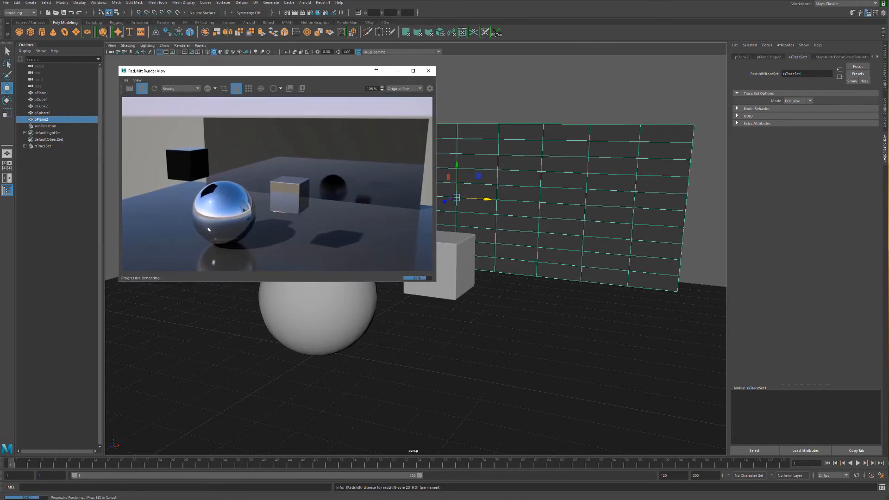
drag(888, 160, 566, 172)
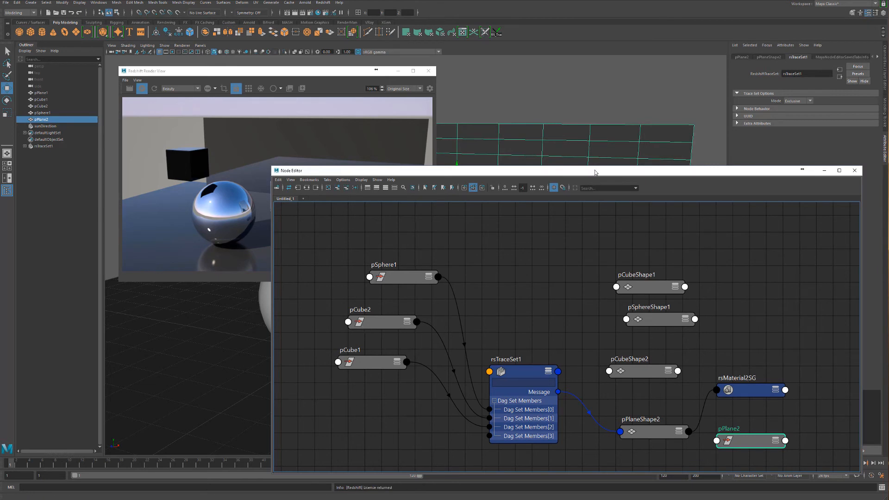
drag(588, 172, 565, 171)
click(497, 373)
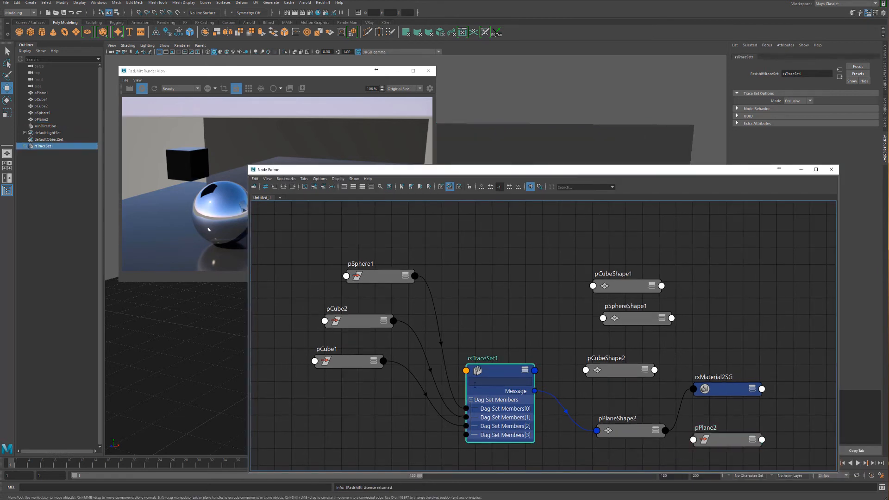
key(Delete)
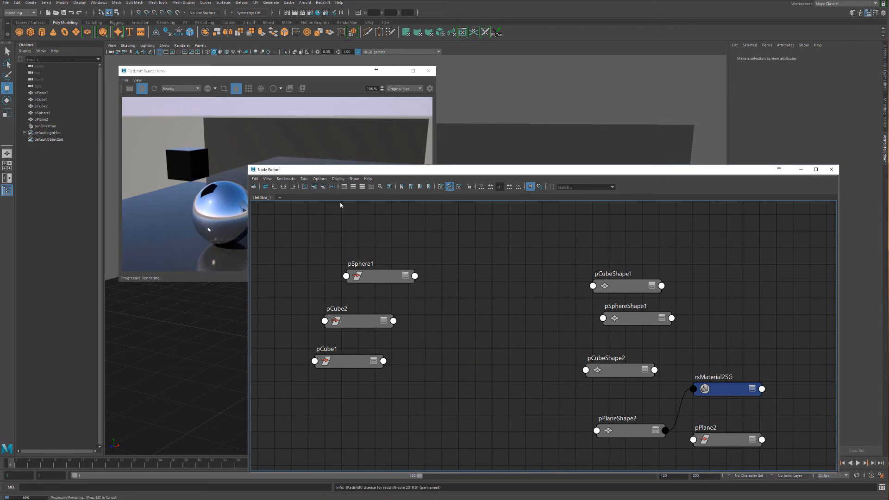
key(alt+F4)
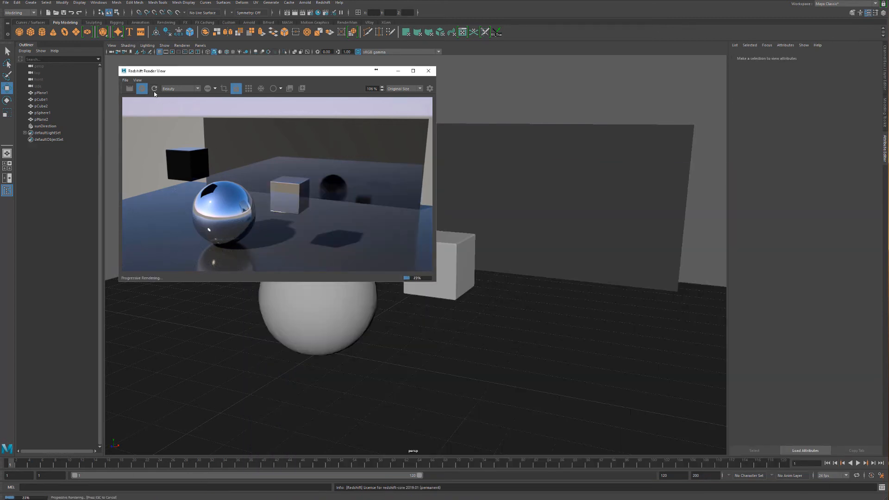
Render the frame again without the trace set and restart the interactive progressive render.
click(130, 89)
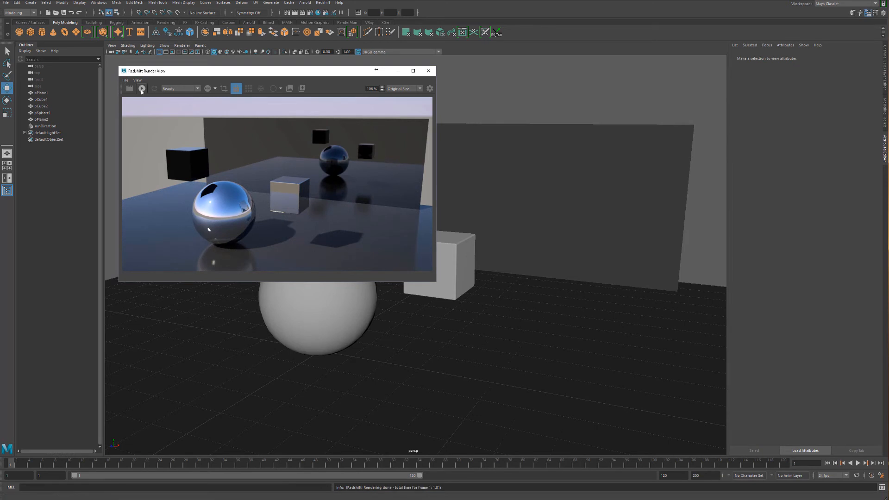
click(142, 88)
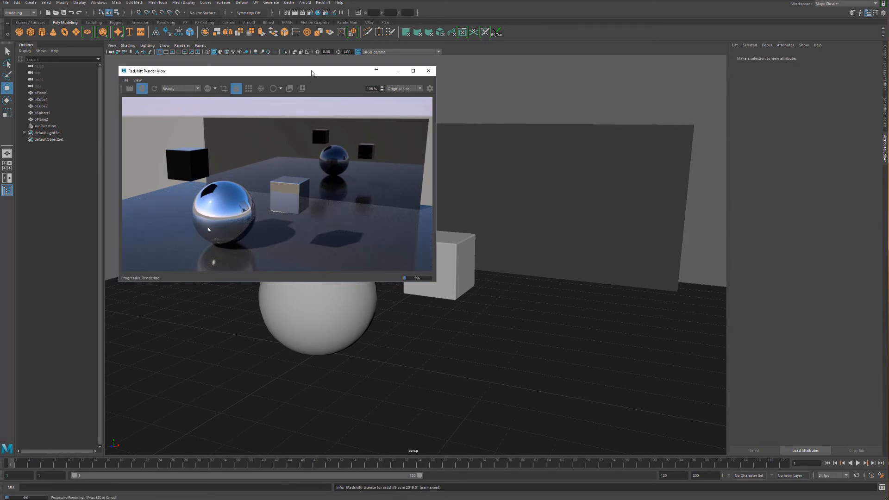
drag(311, 73, 313, 108)
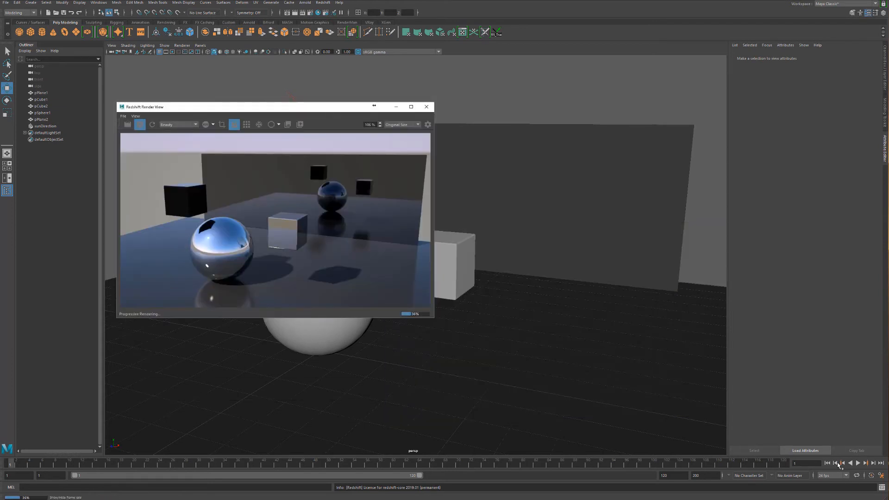
Open the Script Editor beside the render, clear the MEL input, and insert the createRedshiftTraceSet script.
click(883, 489)
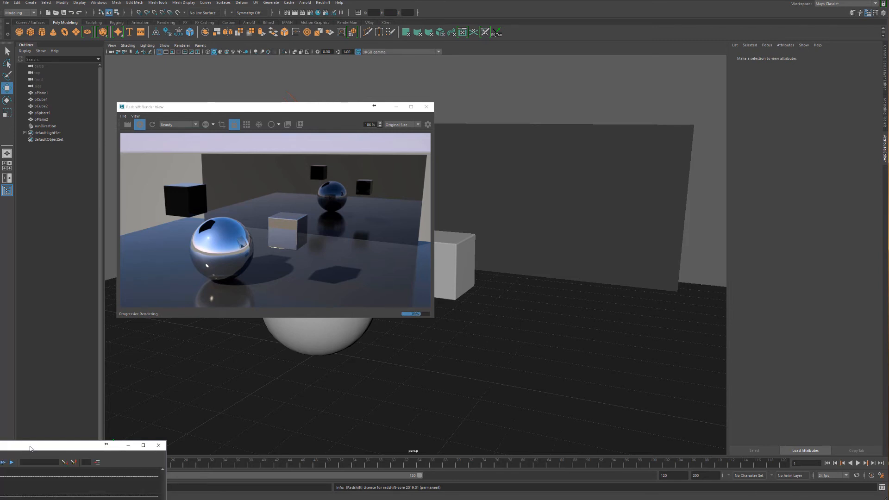
drag(30, 448, 565, 237)
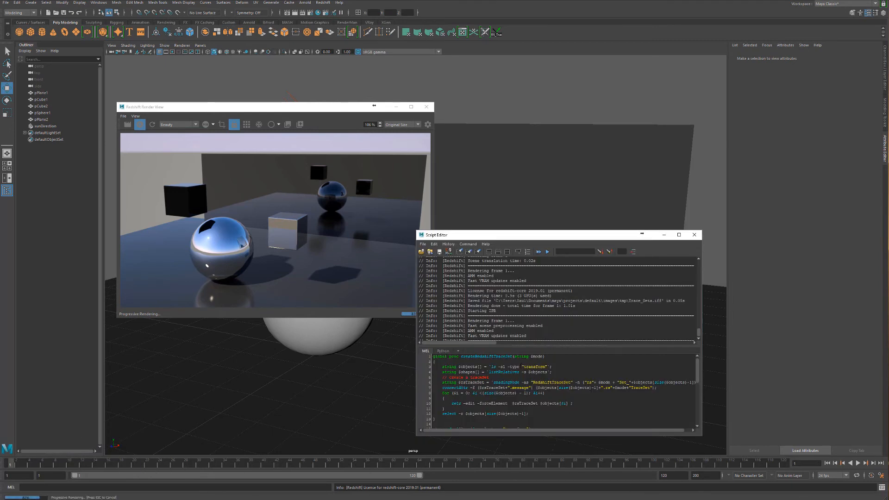
key(ctrl+a)
key(Delete)
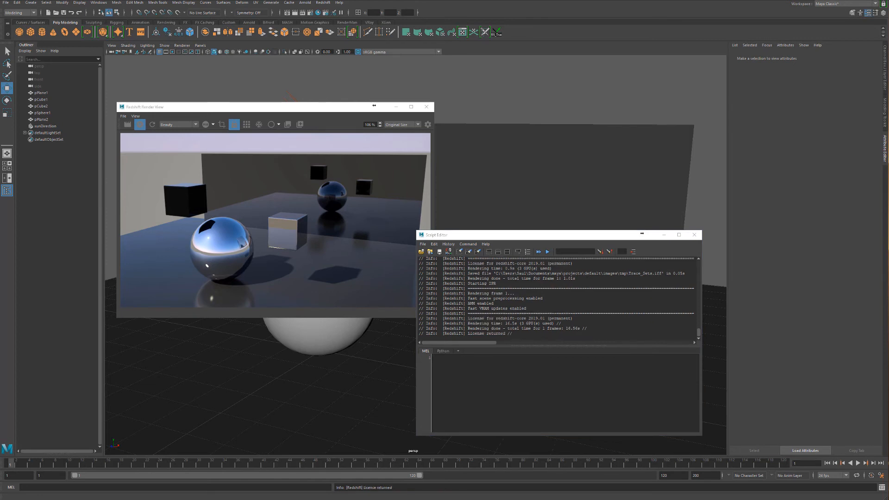
drag(505, 371, 492, 388)
scroll(511, 394, up, 3)
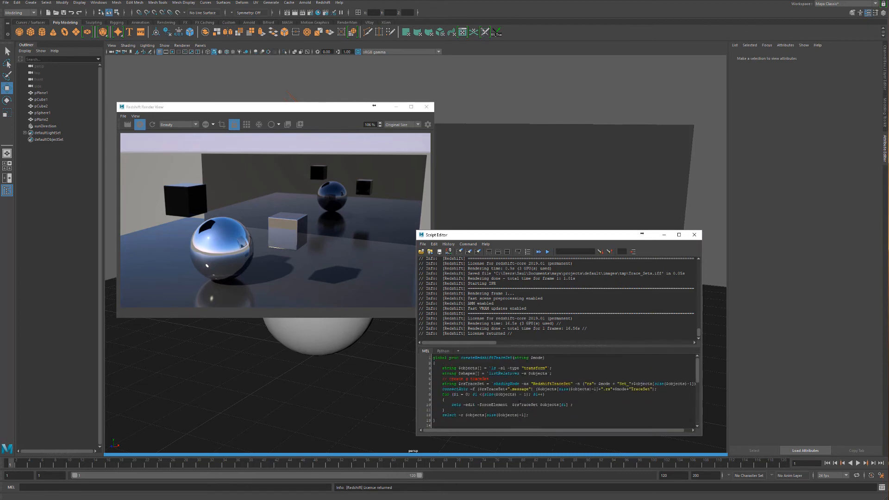
Show the option for saving the script to the shelf, close the Script Editor, and move the render view clear of the objects.
click(423, 244)
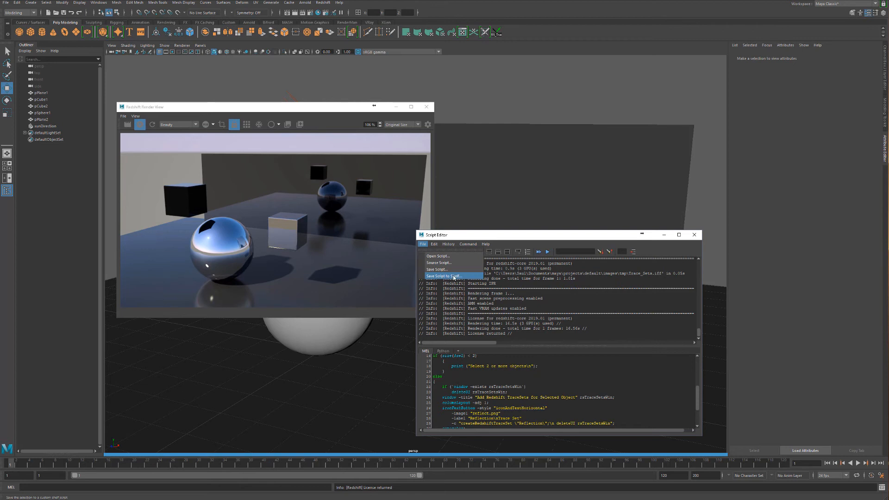
click(558, 394)
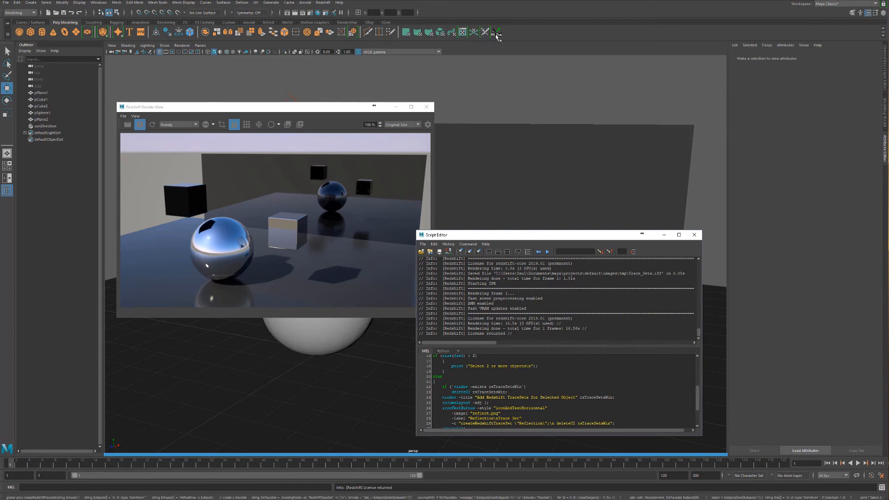
click(695, 236)
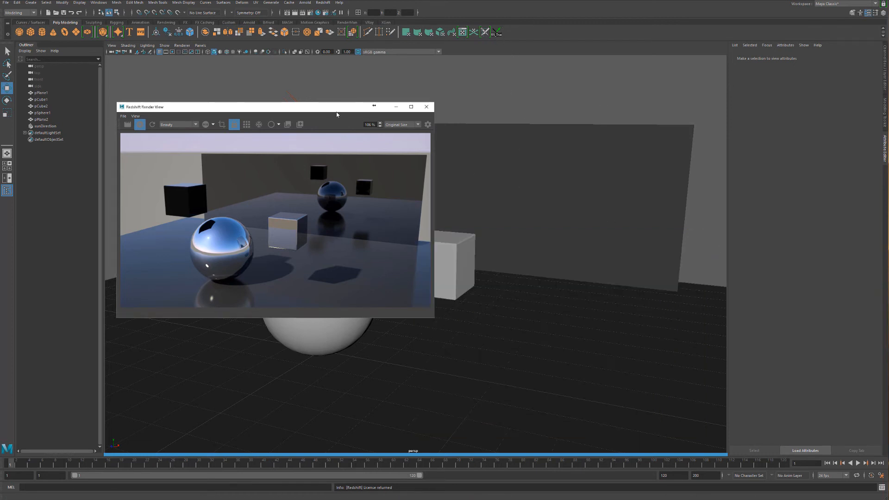
drag(337, 111, 760, 201)
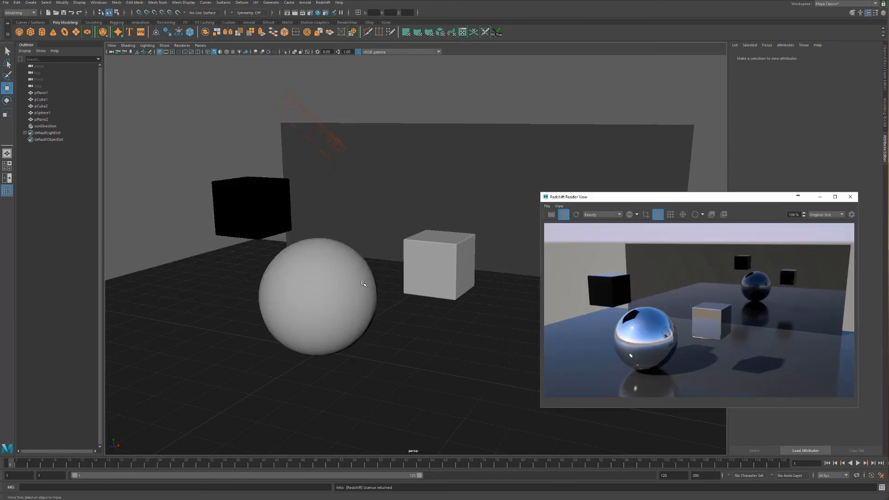
click(247, 227)
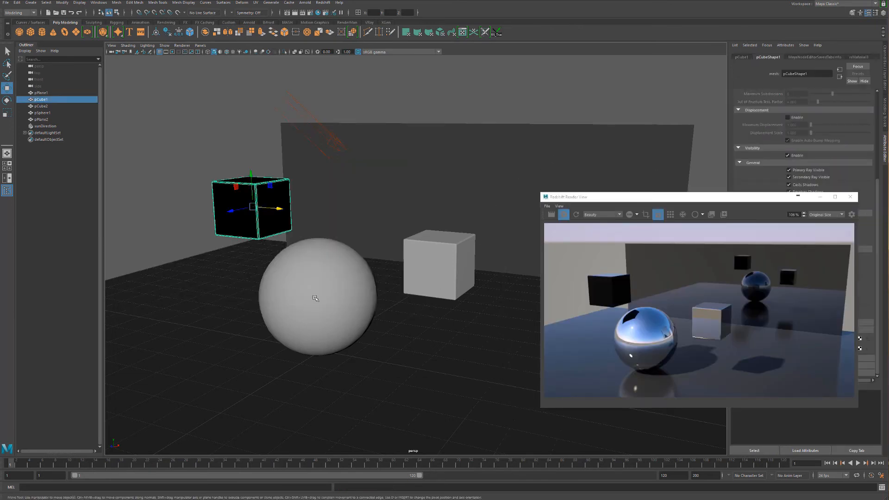
click(317, 298)
click(437, 259)
click(325, 309)
click(266, 220)
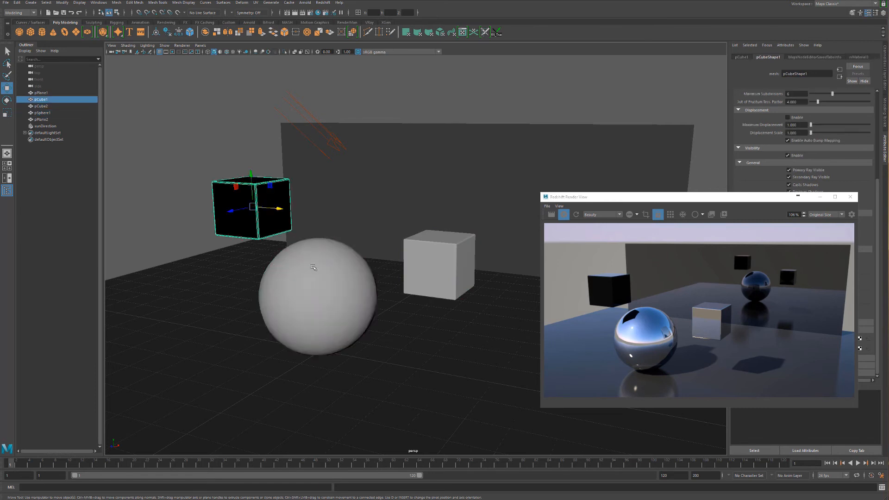
click(313, 267)
click(437, 170)
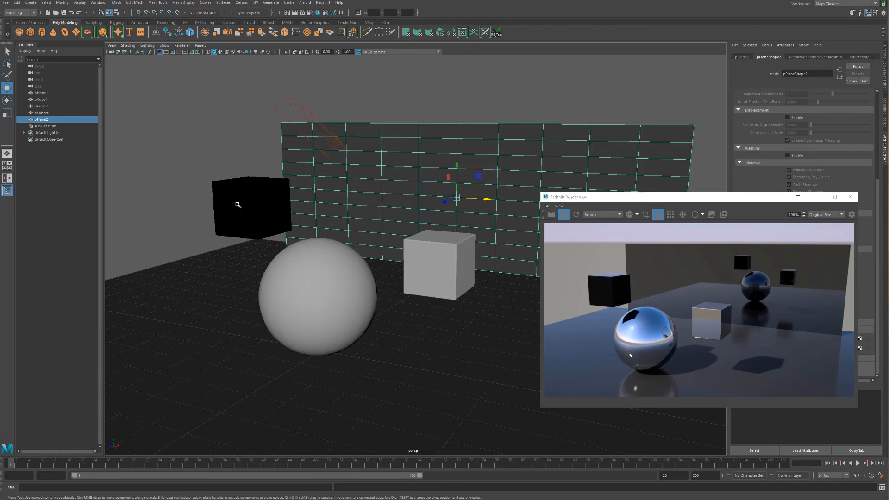
Select pCube1, pSphere1 and pCube2 together, adding the wall plane pPlane2 to the selection last.
click(239, 204)
shift+click(315, 278)
shift+click(434, 250)
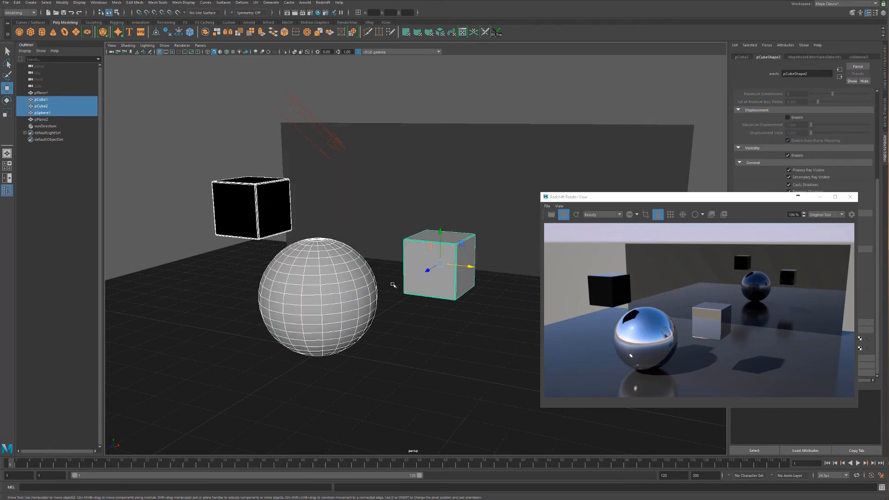
alt+middle_drag(422, 236, 340, 273)
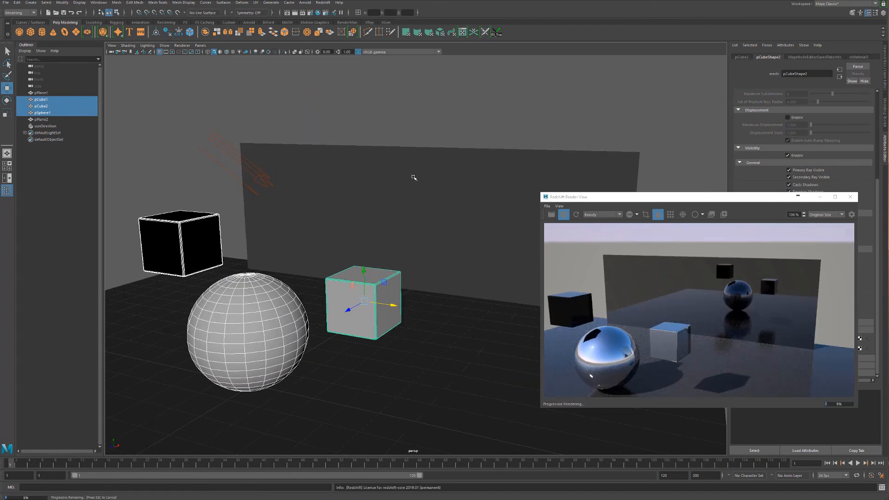
shift+click(414, 177)
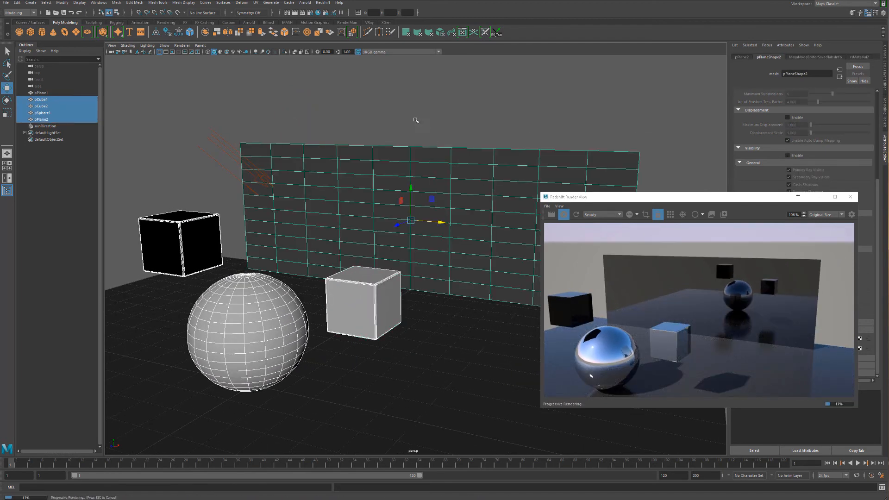
Run the trace set script from the shelf, create a reflection trace set for the selected objects, and refresh the render.
click(496, 32)
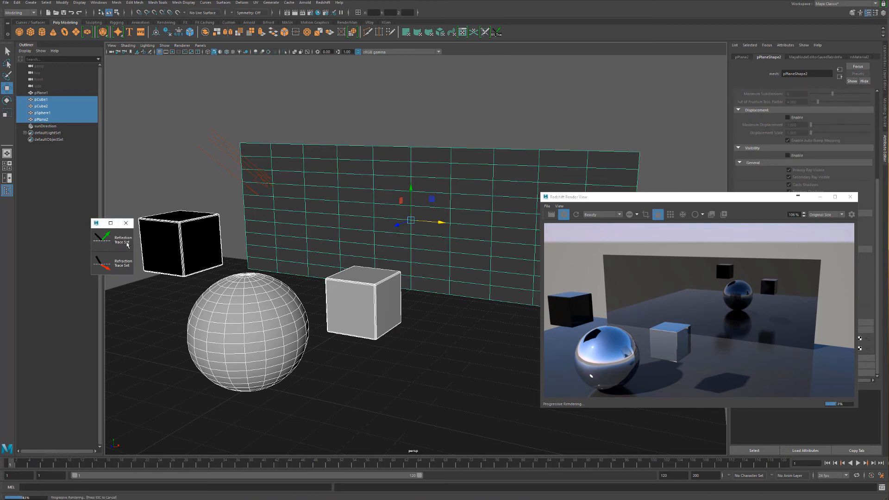
click(110, 242)
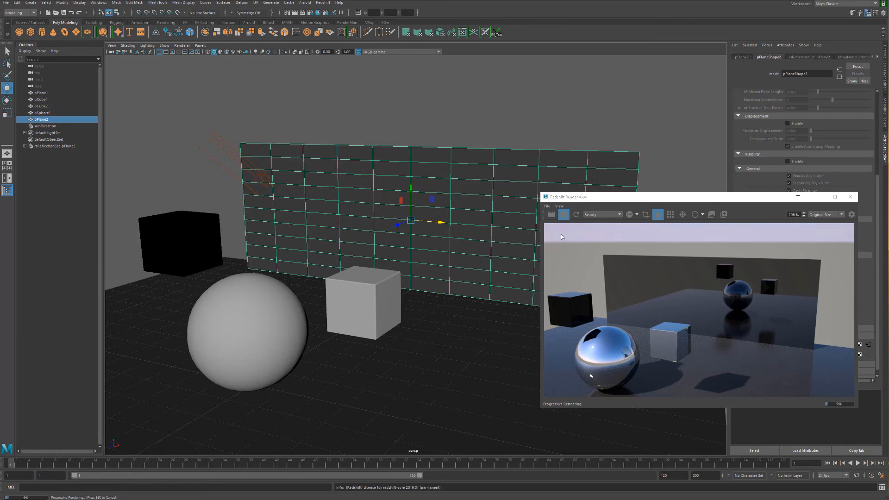
click(576, 216)
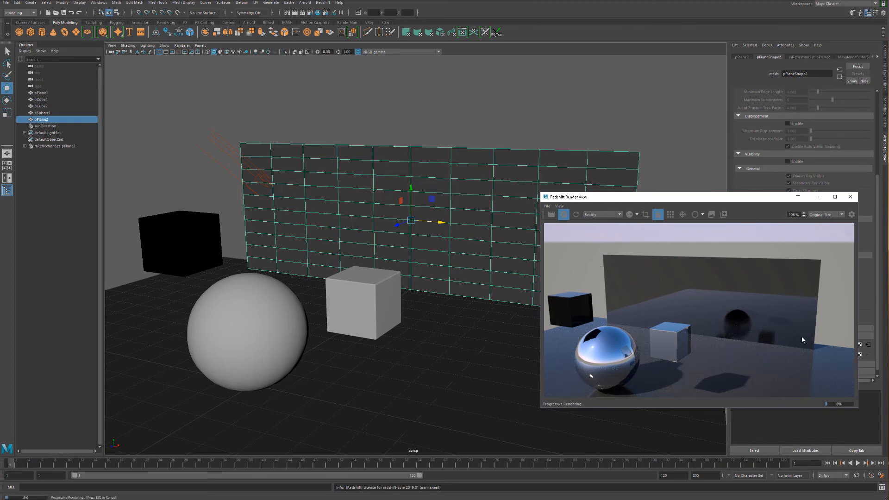
Inspect the generated reflection set's connections to pPlaneShape2 in the Node Editor, and move the editor off the viewport.
mouse_move(358, 241)
alt+mouse_down()
mouse_move(394, 245)
mouse_move(362, 249)
alt+mouse_up()
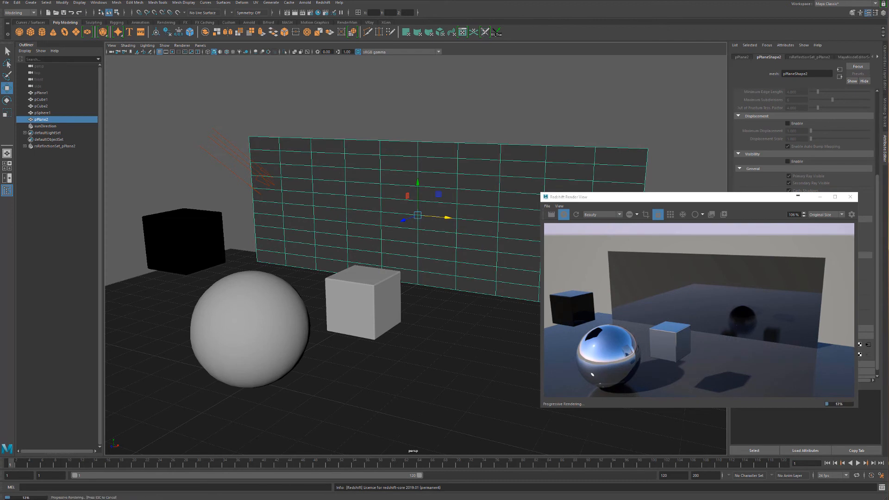
key(alt+Tab)
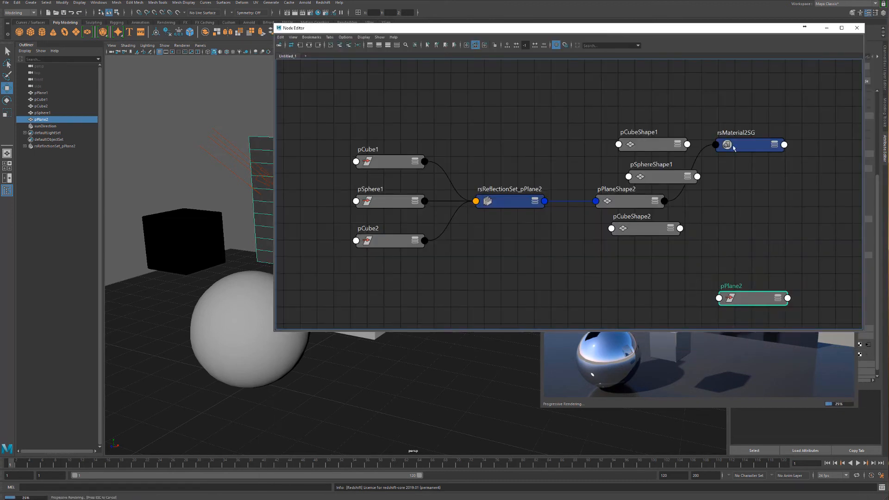
drag(668, 30, 477, 499)
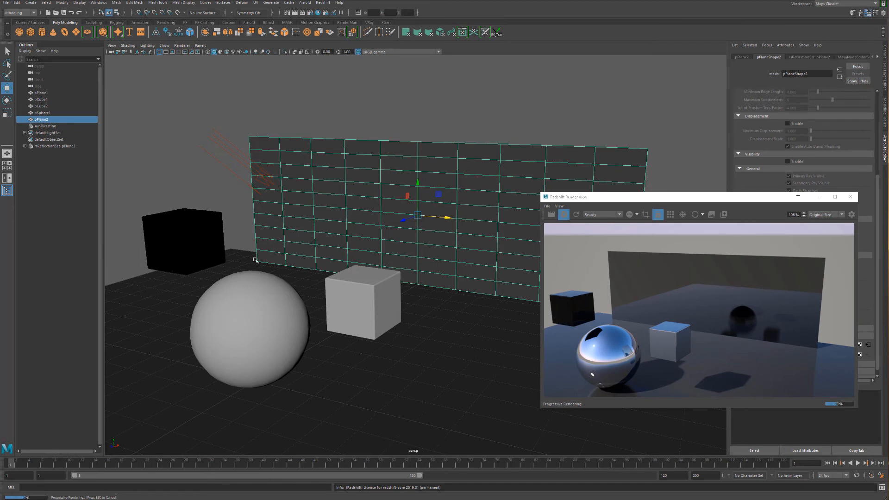
Select the cubes, sphere and wall plane individually, and reselect pCube1, pSphere1 and pCube2 together with pPlane2 added last.
click(187, 164)
click(180, 240)
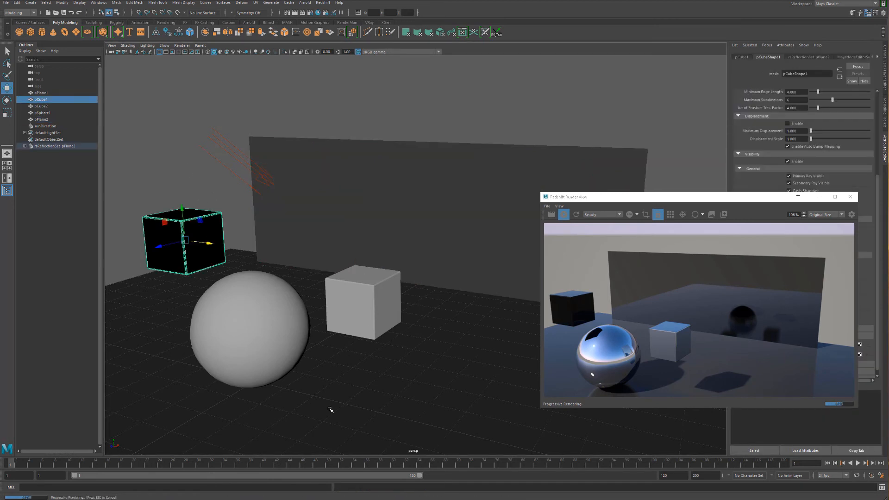
click(278, 333)
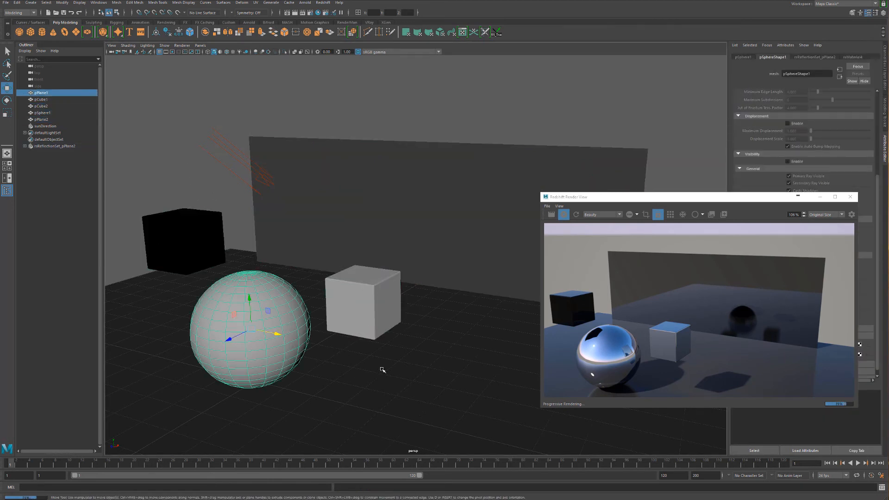
click(361, 315)
click(263, 341)
click(209, 252)
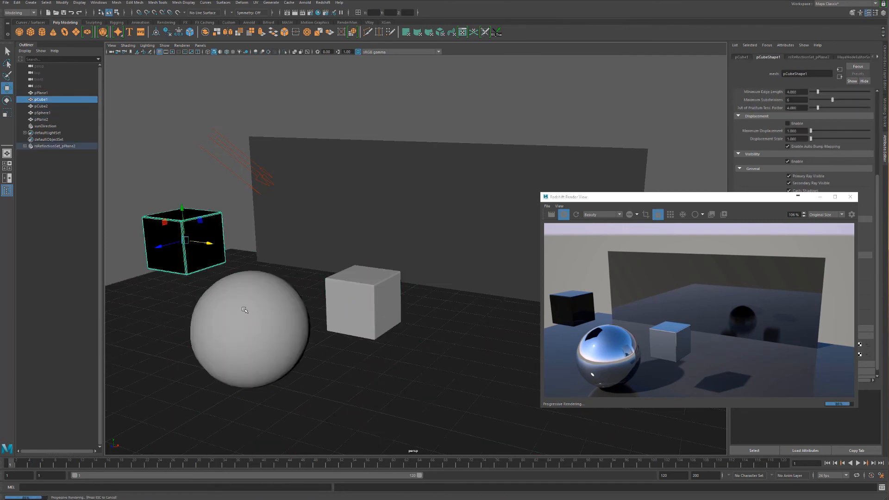
click(436, 170)
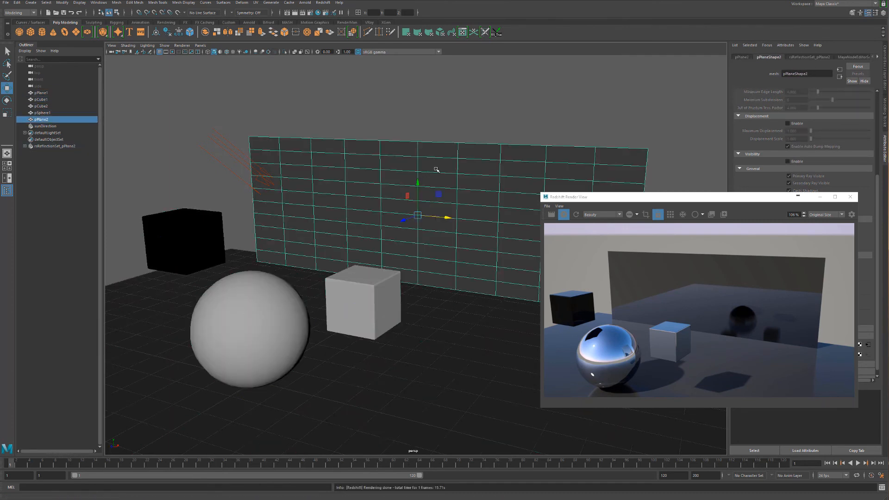
click(199, 241)
shift+click(250, 328)
shift+click(358, 308)
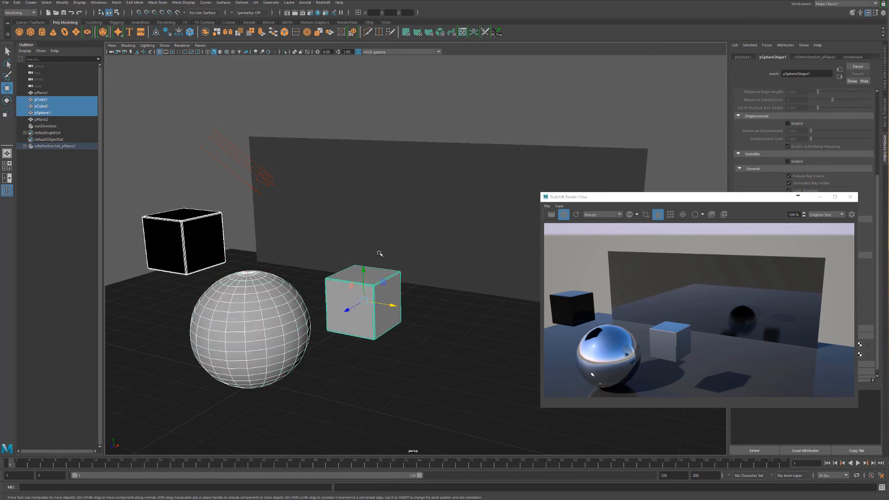
shift+click(389, 237)
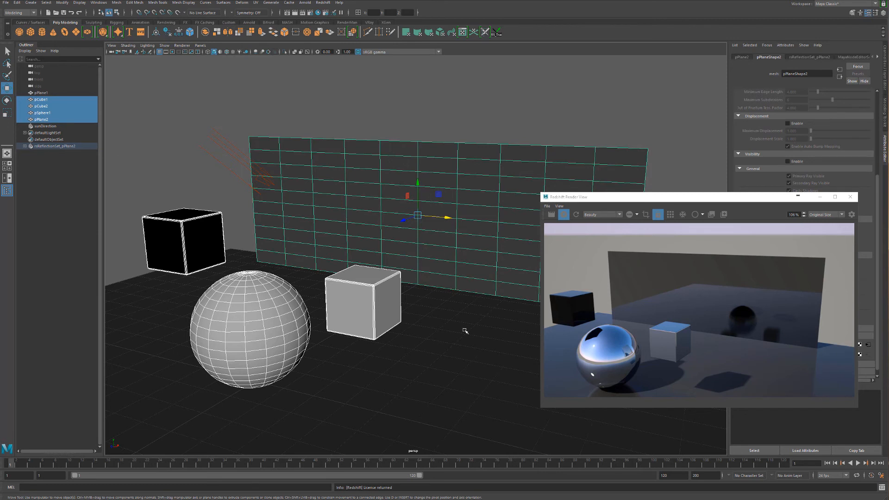
Clear the selection, enlarge and reposition the Redshift Render View, and zoom the rendered image to 133%.
click(528, 127)
drag(657, 198, 325, 234)
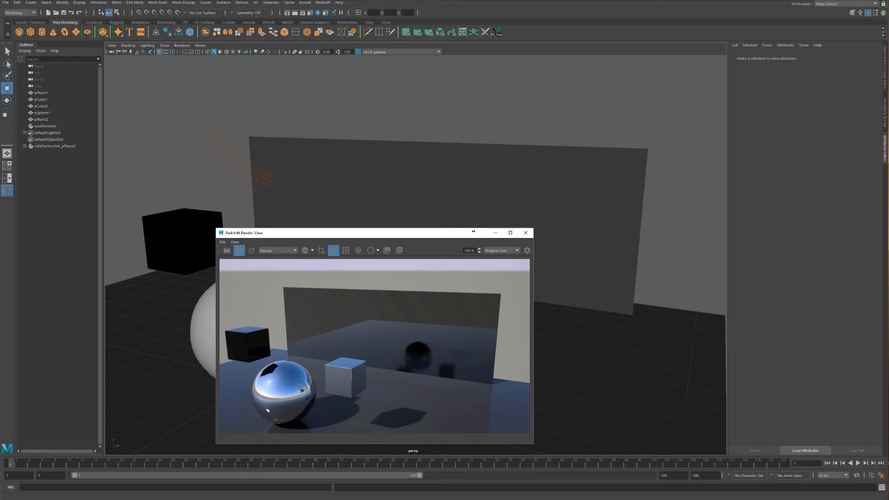
drag(373, 233, 344, 112)
drag(504, 322, 642, 415)
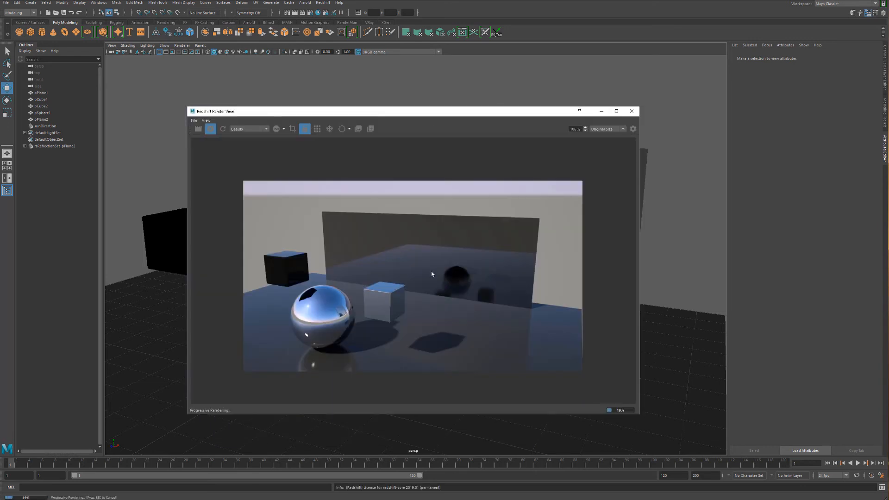
scroll(419, 284, up, 1)
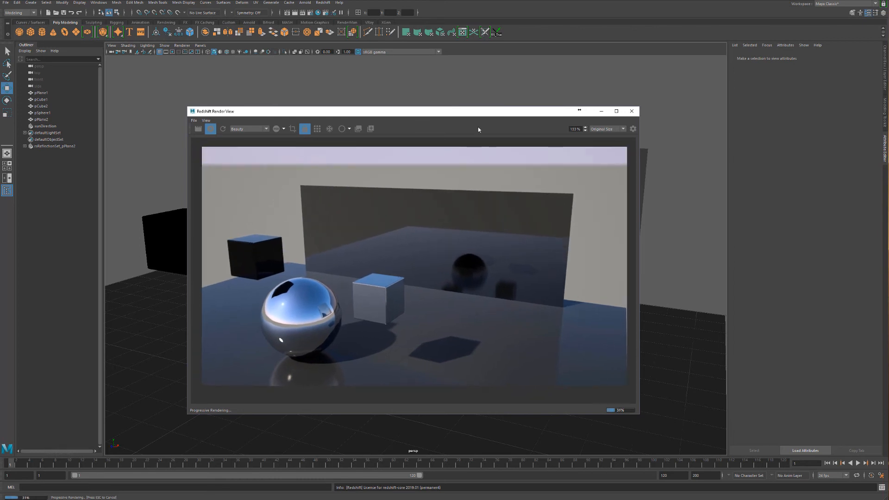
drag(479, 115, 381, 126)
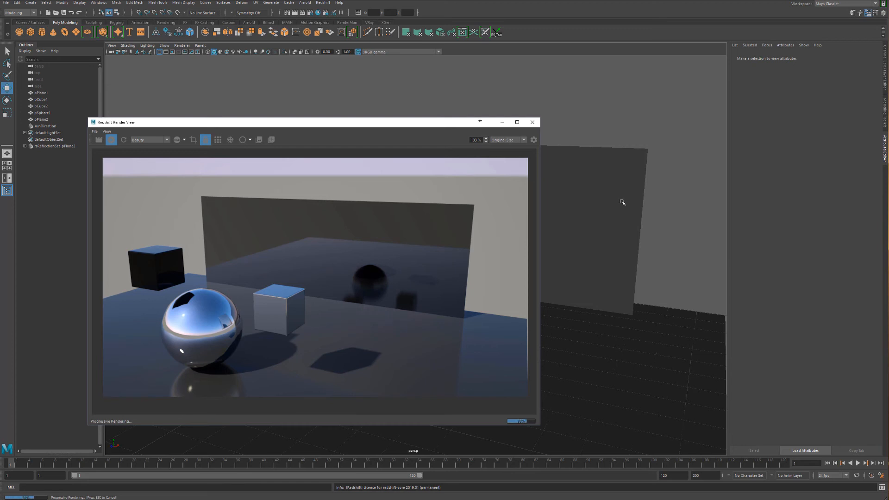
drag(239, 124, 289, 112)
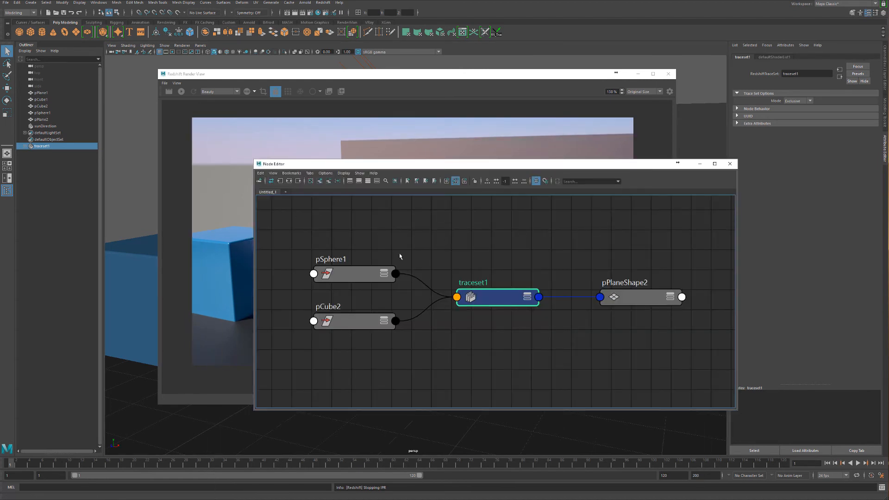
Rearrange the pSphere1, pCube2 and traceset1 nodes in the Node Editor and move the editor clear of the render.
mouse_move(358, 273)
mouse_down()
mouse_move(322, 253)
mouse_move(357, 258)
mouse_up()
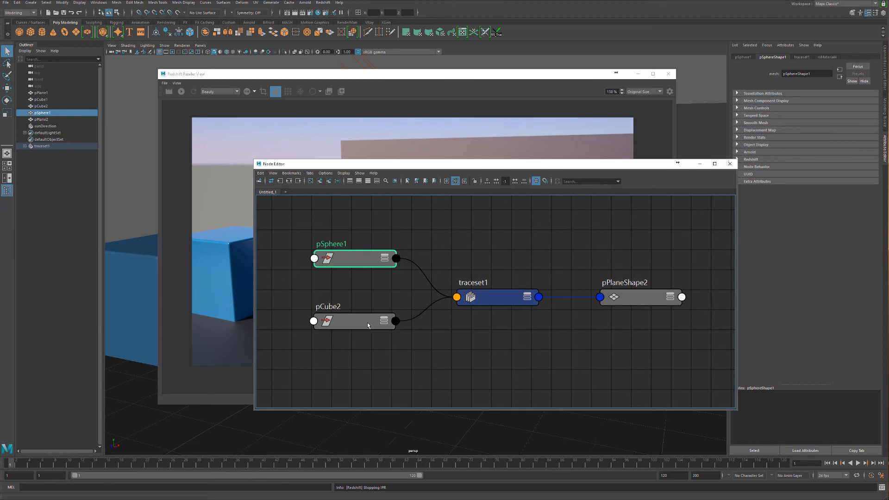
mouse_move(368, 325)
mouse_down()
mouse_move(368, 347)
mouse_move(370, 323)
mouse_up()
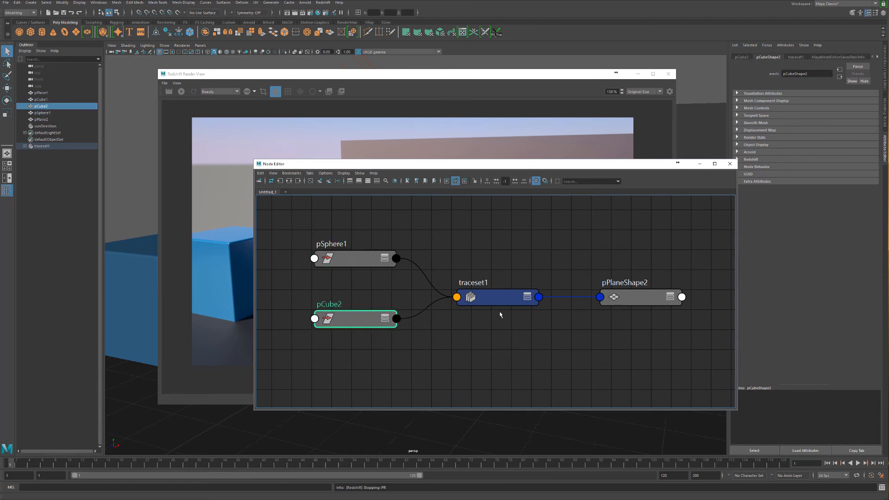
drag(498, 300, 509, 302)
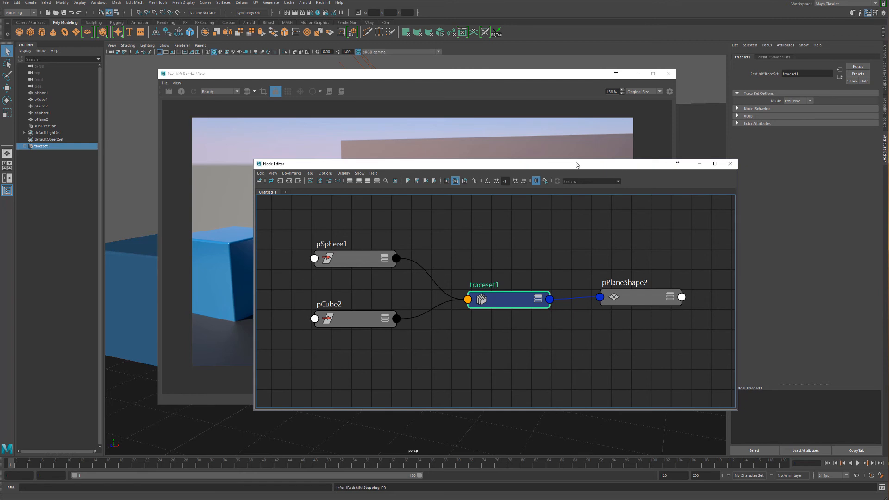
drag(576, 164, 565, 208)
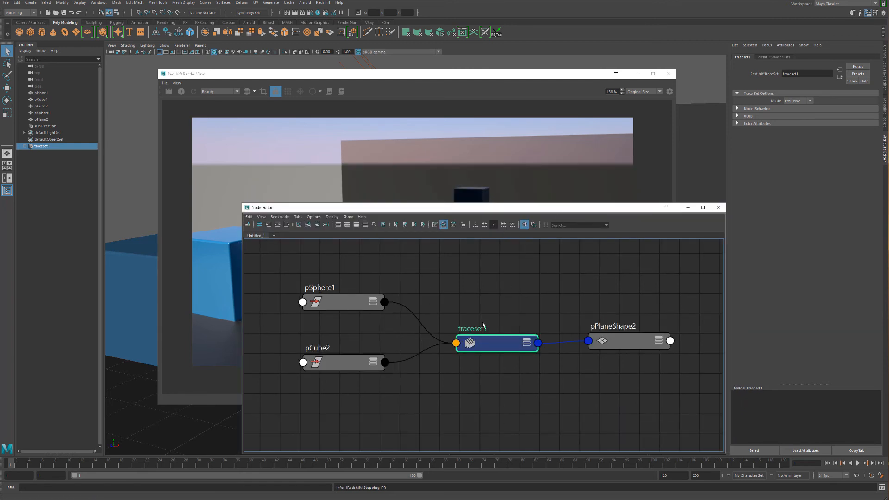
drag(614, 211, 597, 499)
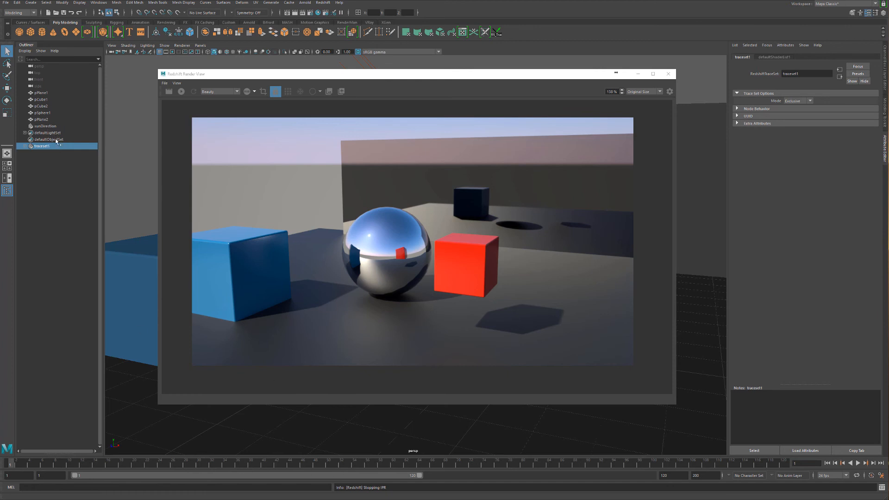
Start the interactive progressive render and expand traceset1 in the Outliner to examine its members pSphere1 and pCube2.
click(75, 171)
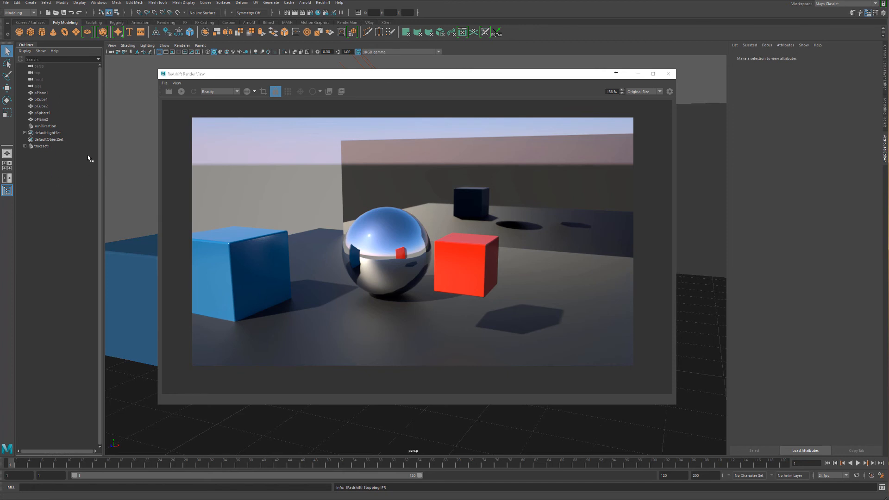
click(181, 91)
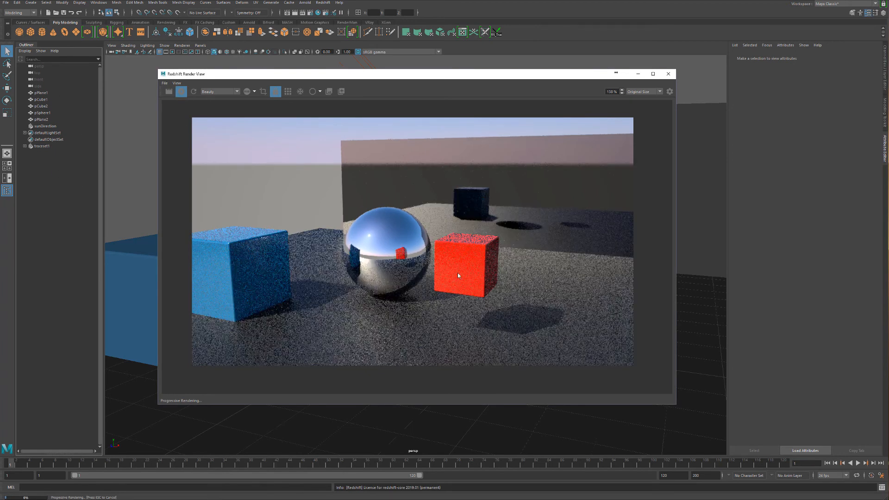
click(25, 146)
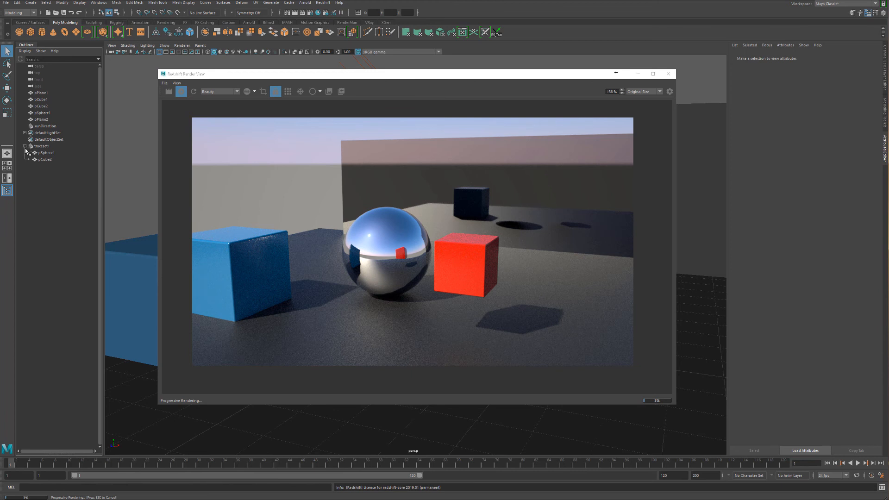
click(53, 153)
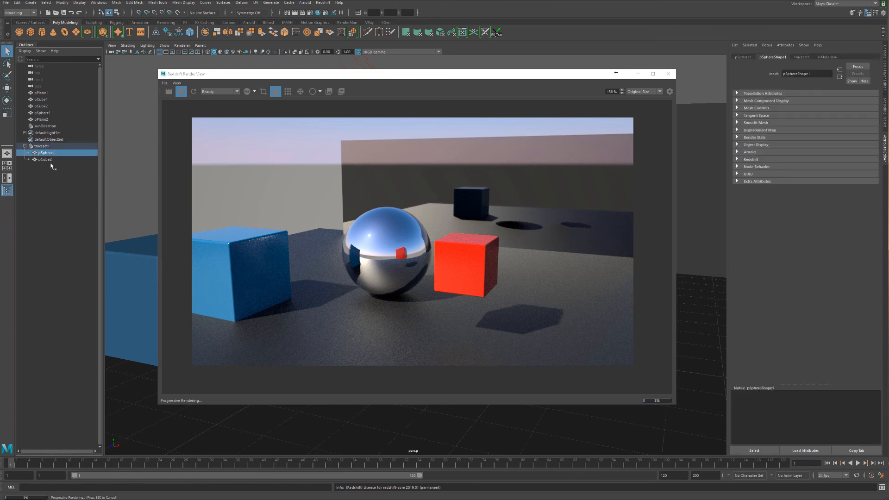
click(55, 160)
click(56, 154)
click(53, 159)
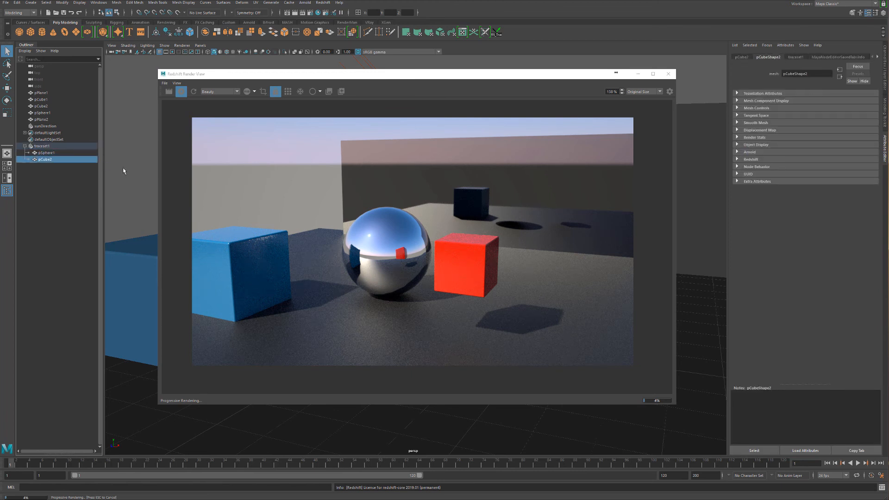
Take pCube2 out of traceset1 in the Outliner and put it back into the set.
drag(47, 157, 74, 127)
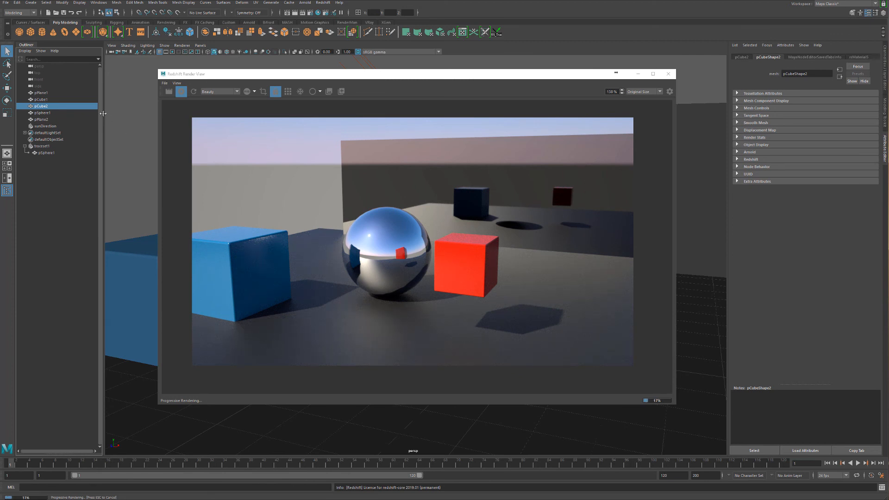
drag(54, 106, 60, 151)
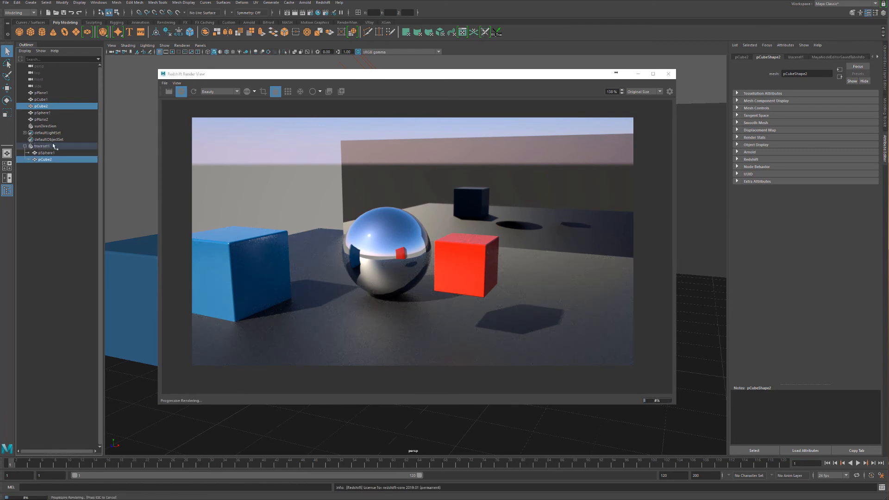
Add pCube1 to traceset1 in the Outliner and remove pSphere1 from the set.
click(53, 100)
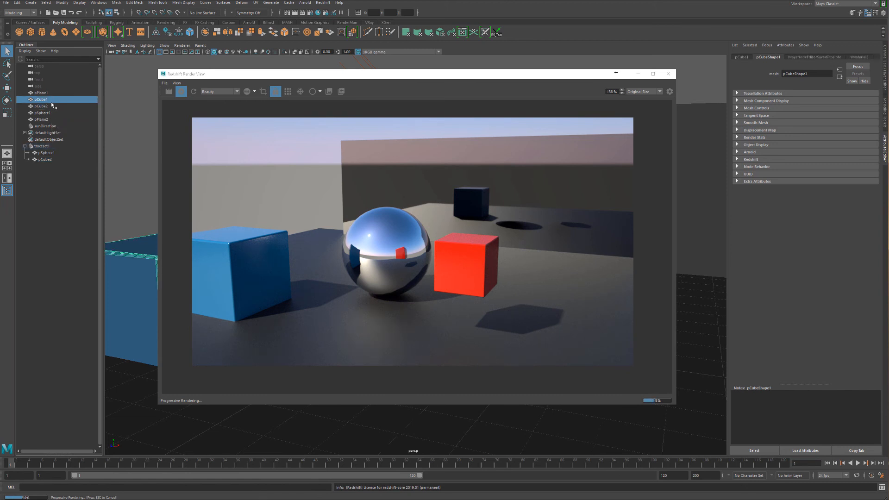
drag(55, 100, 46, 149)
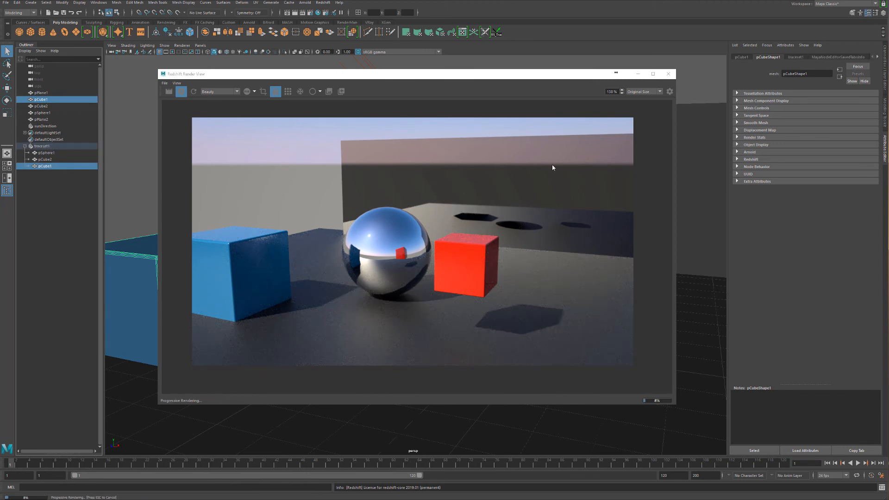
click(47, 159)
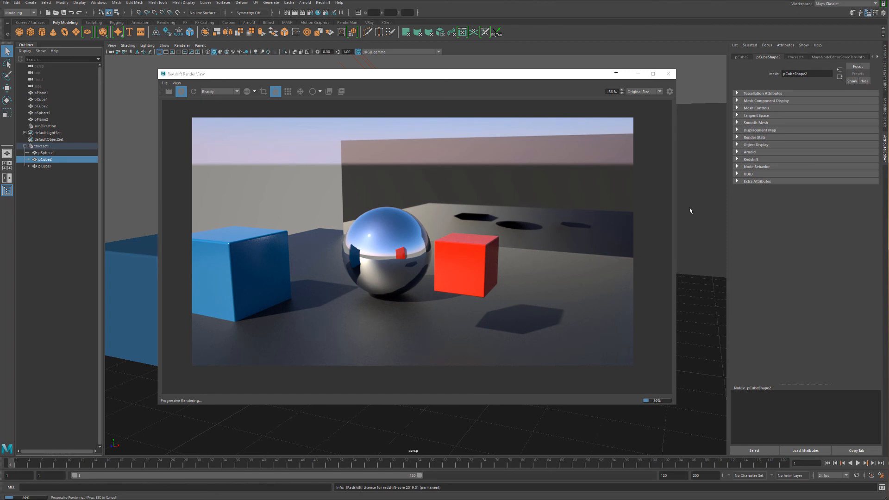
drag(57, 154, 61, 106)
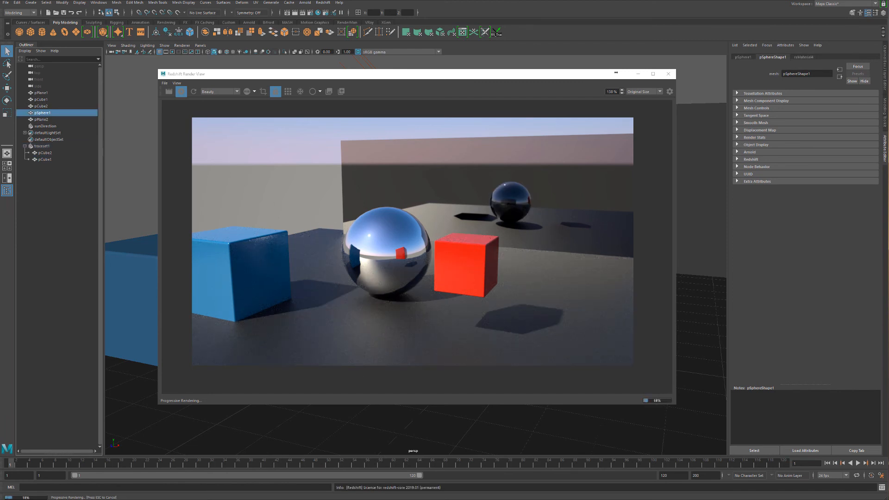
Bring the Node Editor back to inspect traceset1's connections after the membership change, and close it.
drag(464, 498, 569, 138)
drag(569, 138, 539, 174)
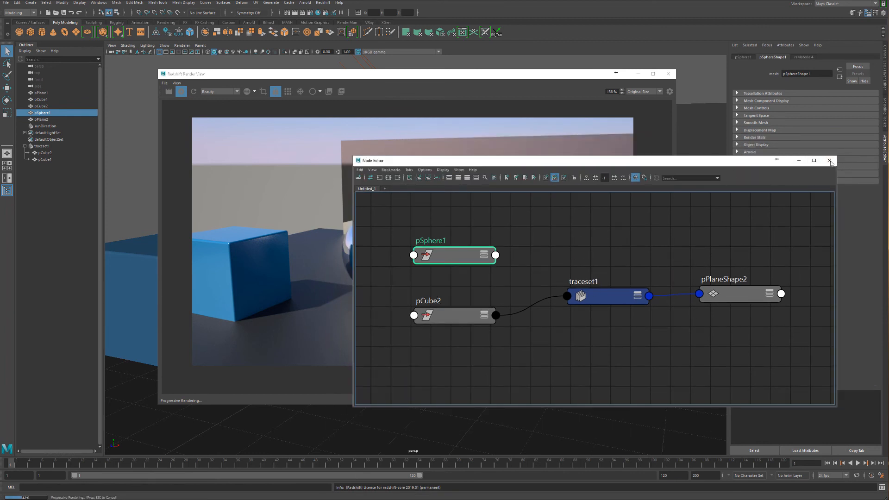
click(829, 160)
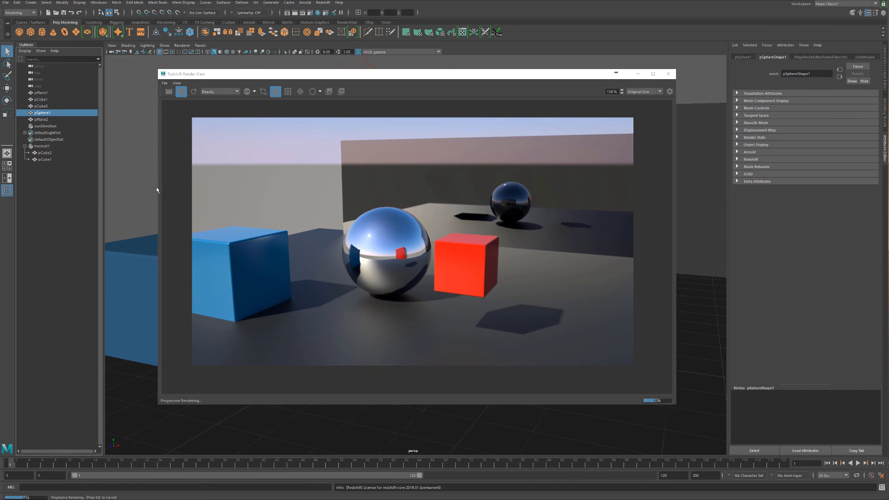
Open the Relationship Editor for sets and select traceset1 to highlight its member objects.
click(129, 4)
mouse_move(100, 2)
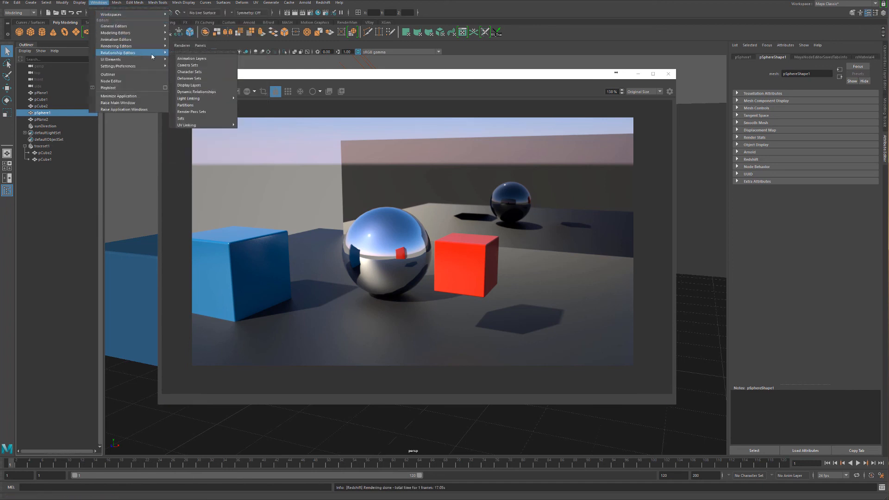
mouse_move(153, 53)
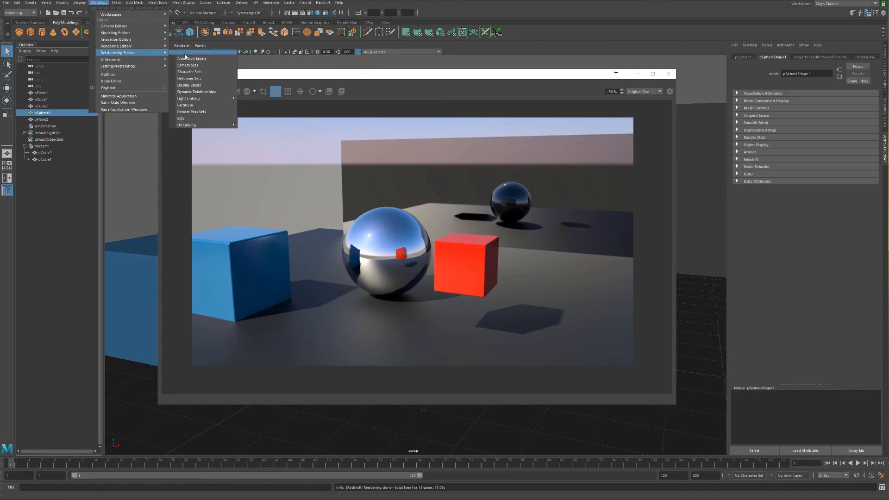
click(194, 119)
drag(313, 107, 241, 129)
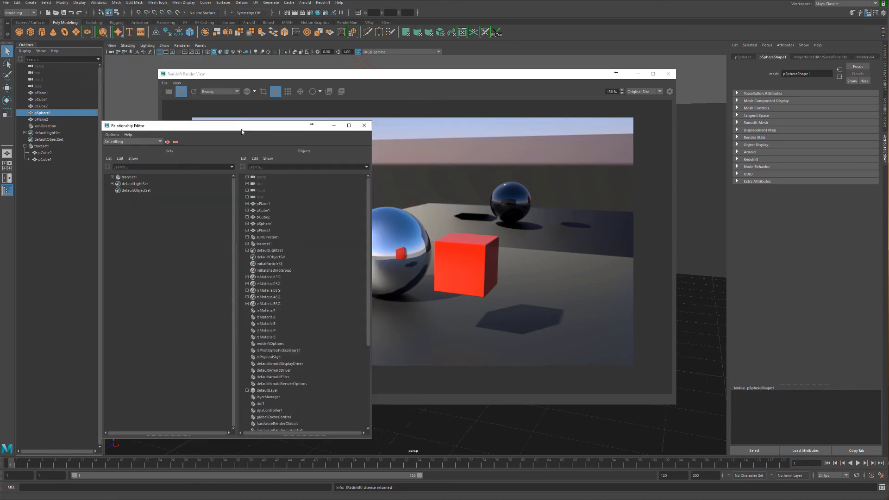
click(127, 178)
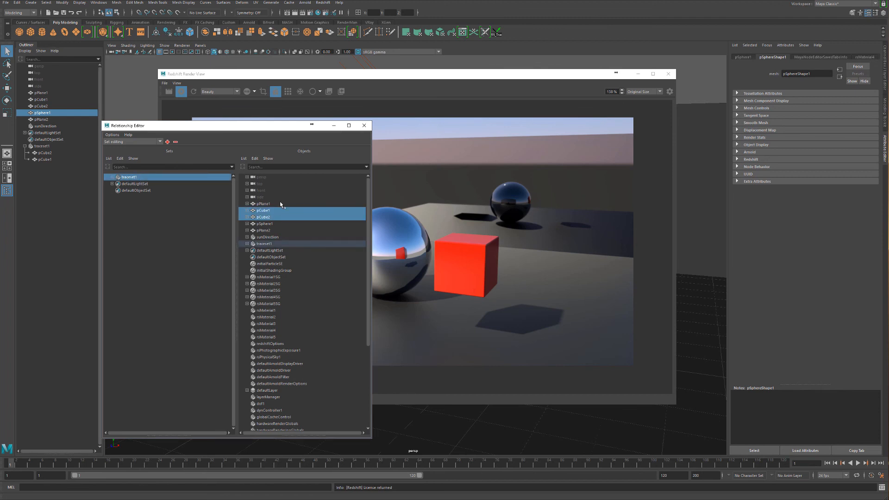
Arrange the Redshift Render View and the Relationship Editor side by side so both are fully visible.
click(367, 75)
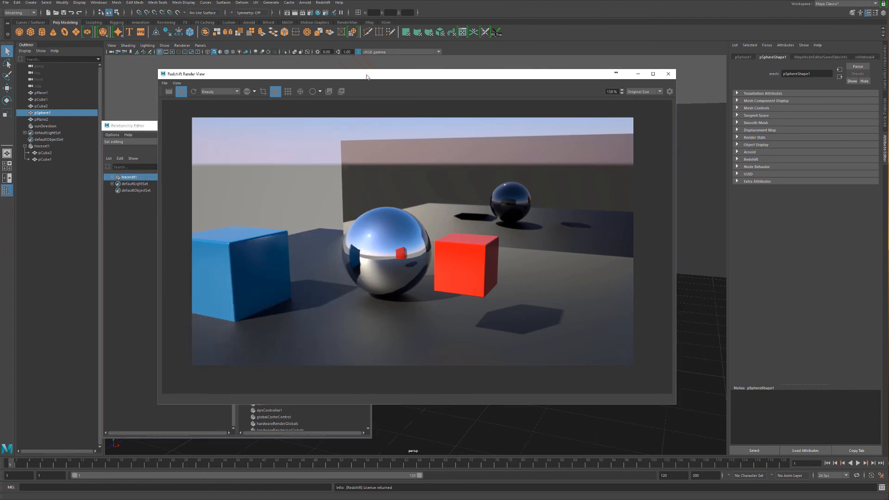
drag(366, 77, 535, 57)
drag(257, 126, 216, 132)
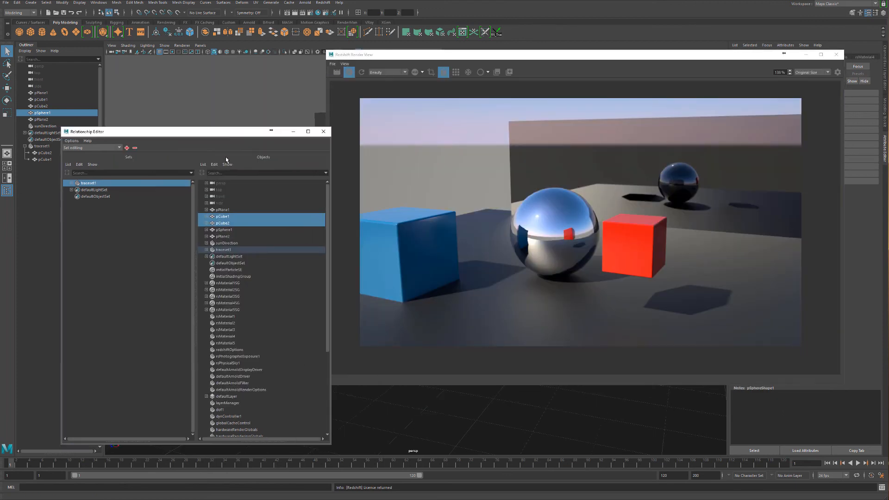
Remove pCube2 and pCube1 from traceset1 in the Relationship Editor and uncover the Outliner.
click(230, 224)
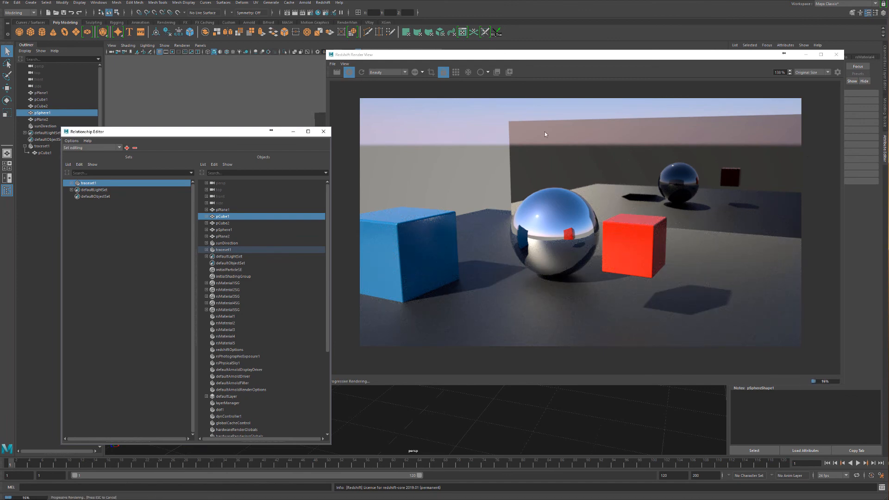
click(233, 216)
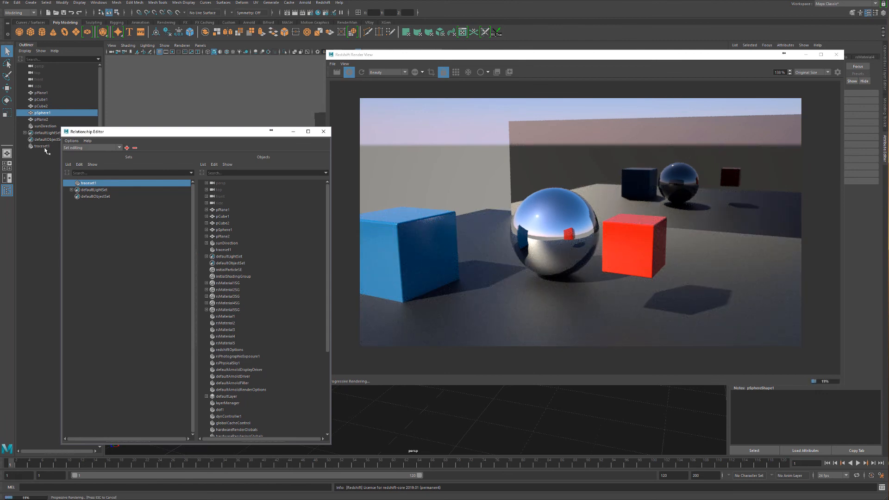
drag(140, 135, 154, 137)
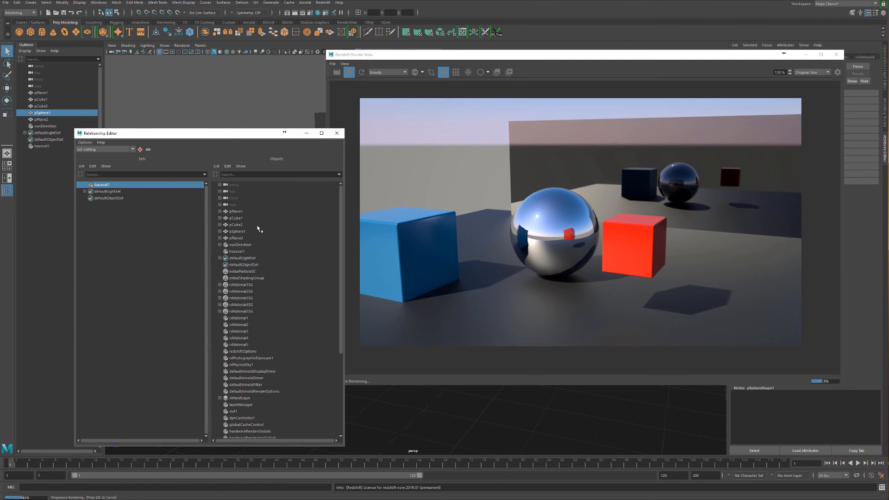
scroll(263, 370, down, 6)
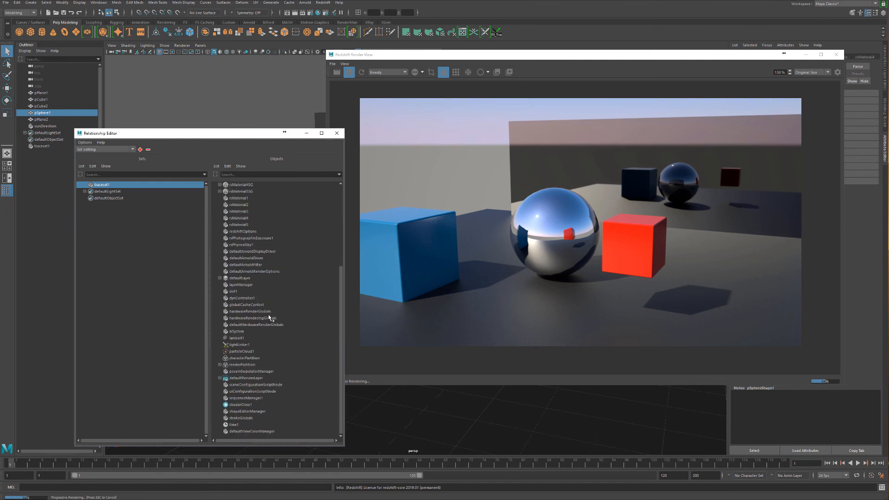
scroll(268, 315, up, 6)
click(241, 166)
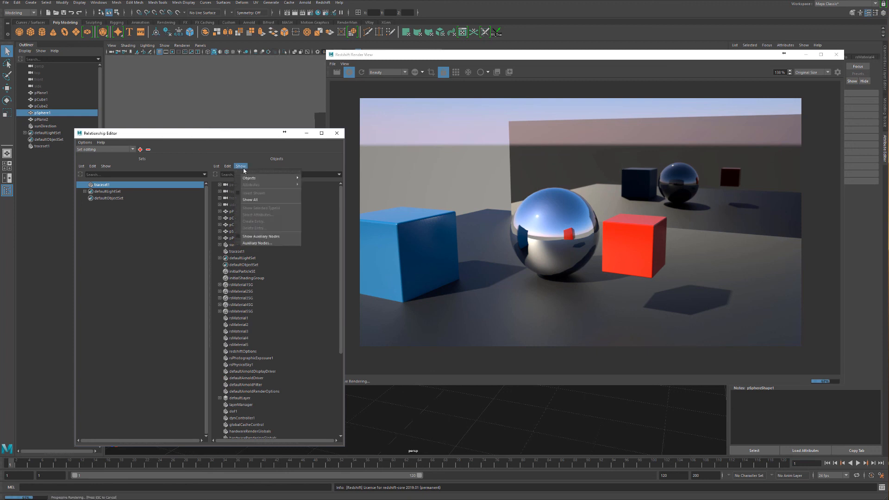
mouse_move(248, 178)
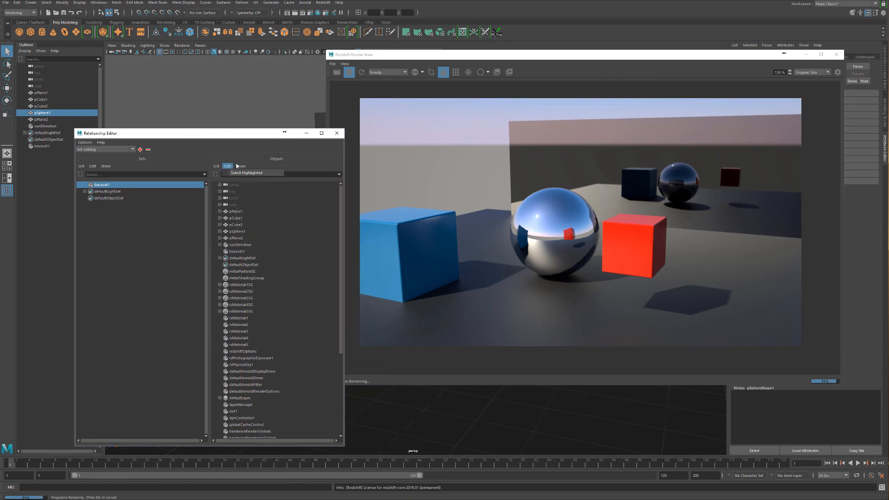
click(240, 166)
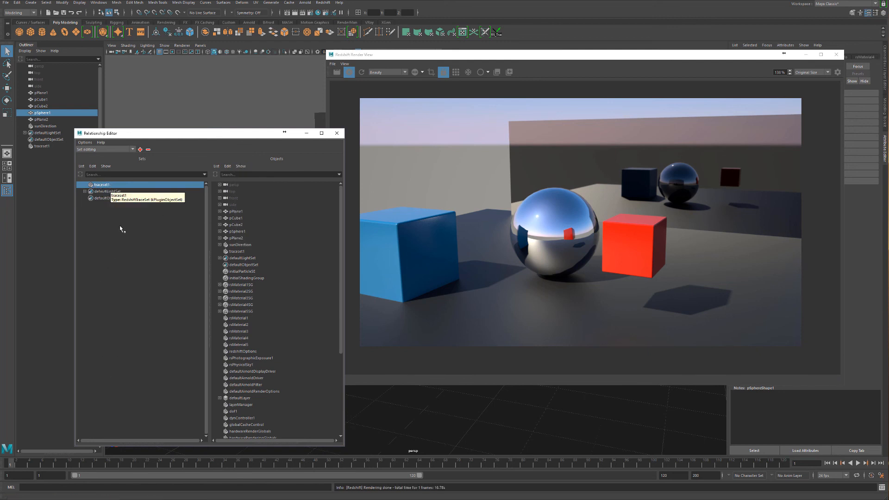
Add pCube1 and pCube2 to traceset1 in the Relationship Editor, and try switching pSphere1 in and out and pCube1 out and in.
click(241, 218)
click(237, 224)
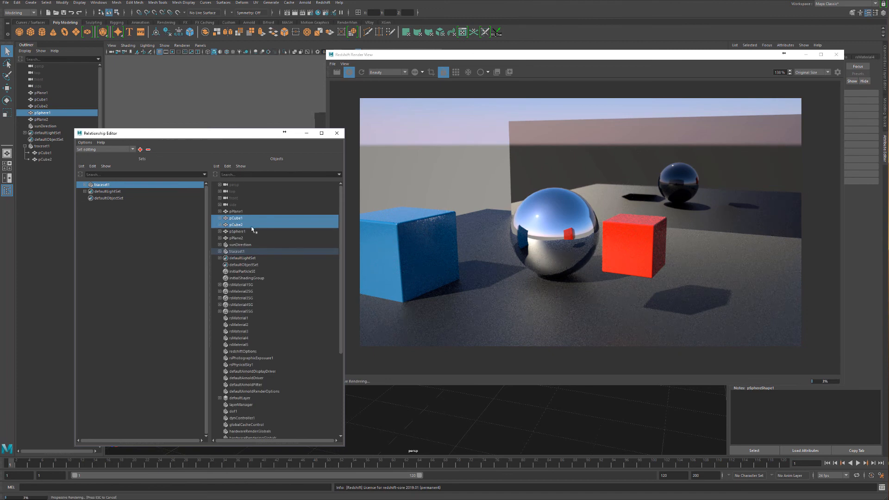
click(250, 231)
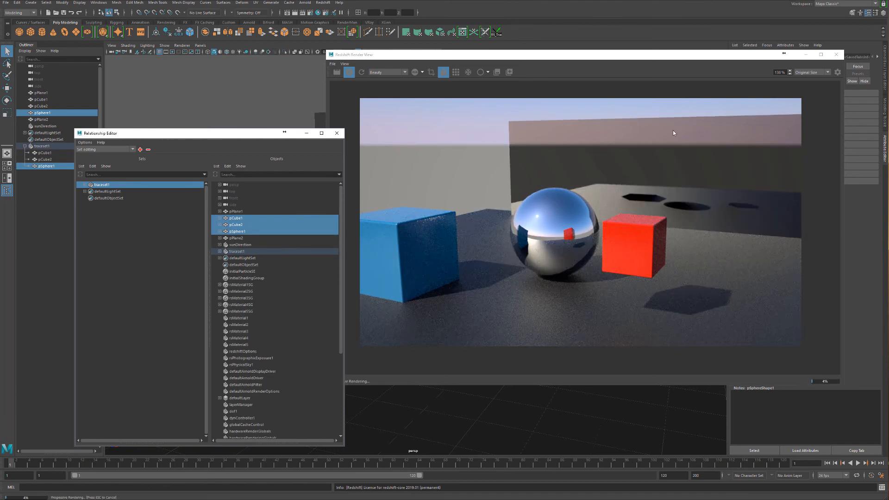
click(244, 232)
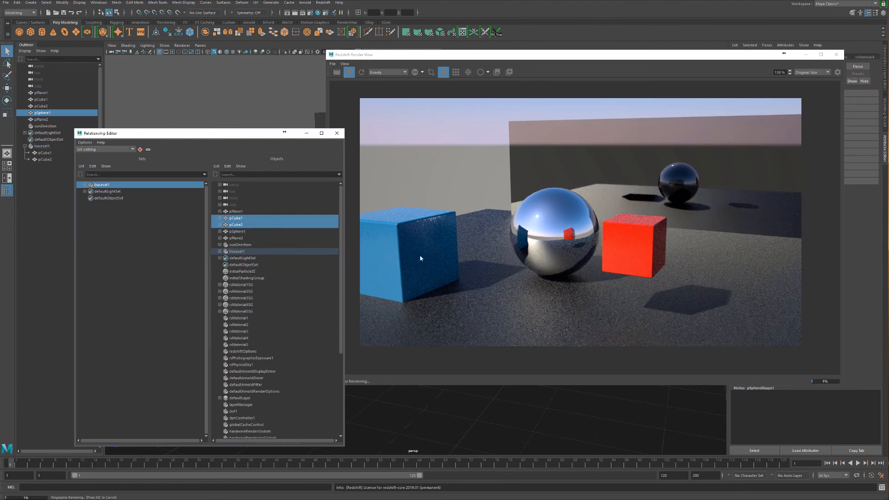
click(236, 220)
click(238, 219)
Close the Relationship Editor and move the Redshift Render View back over the viewport.
click(337, 133)
drag(519, 55, 360, 84)
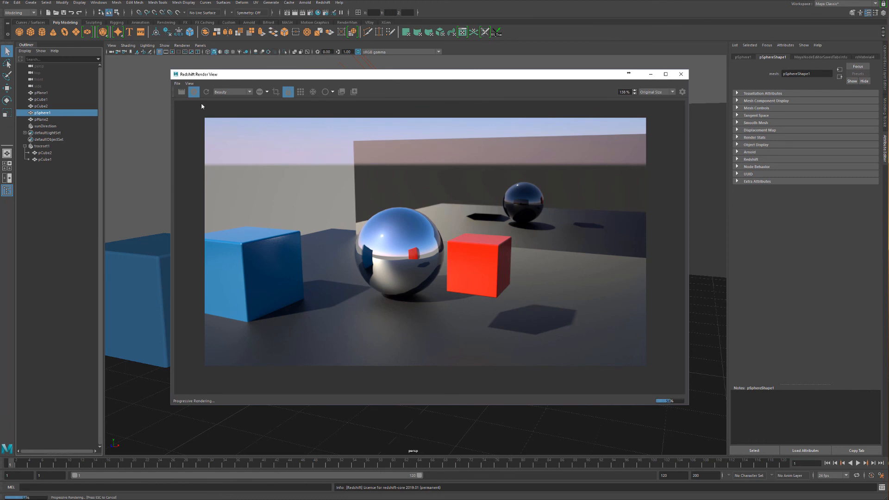
Open the Node Editor for a brief look and close it again.
click(99, 2)
mouse_move(142, 46)
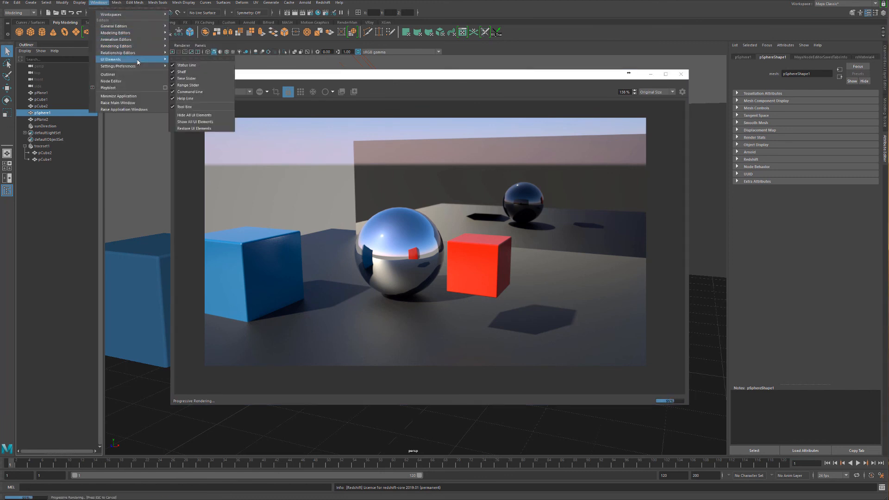
click(127, 81)
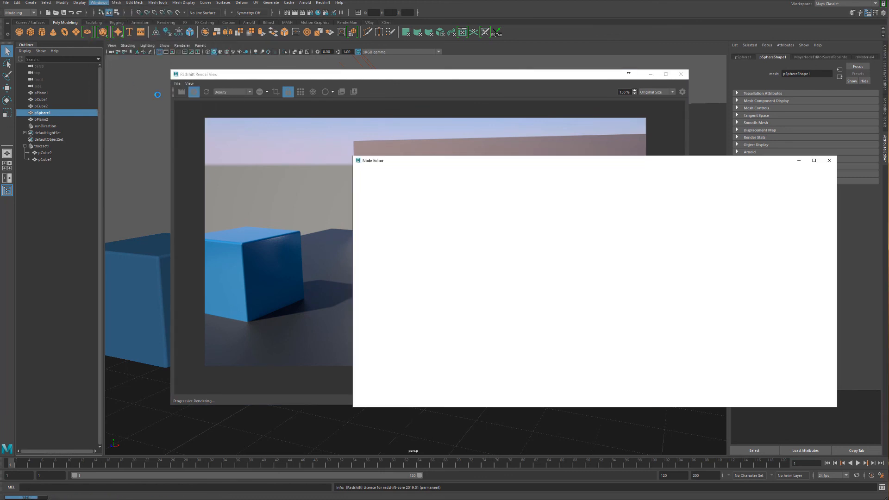
click(830, 162)
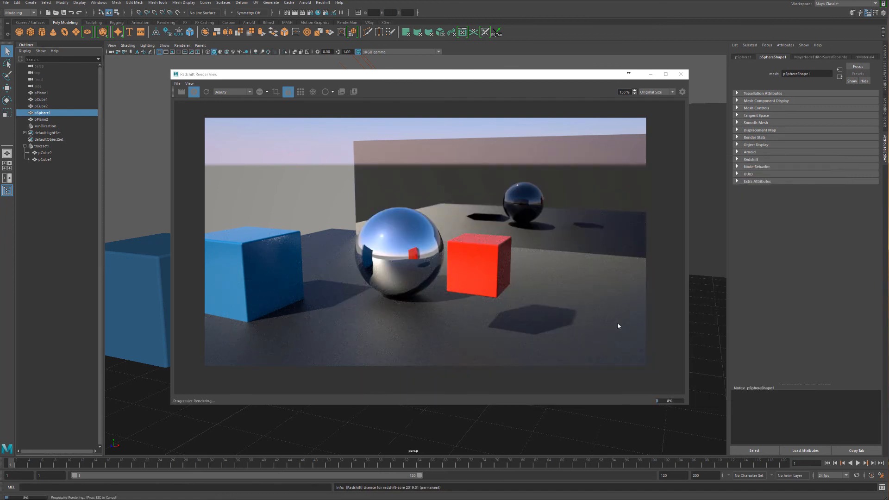